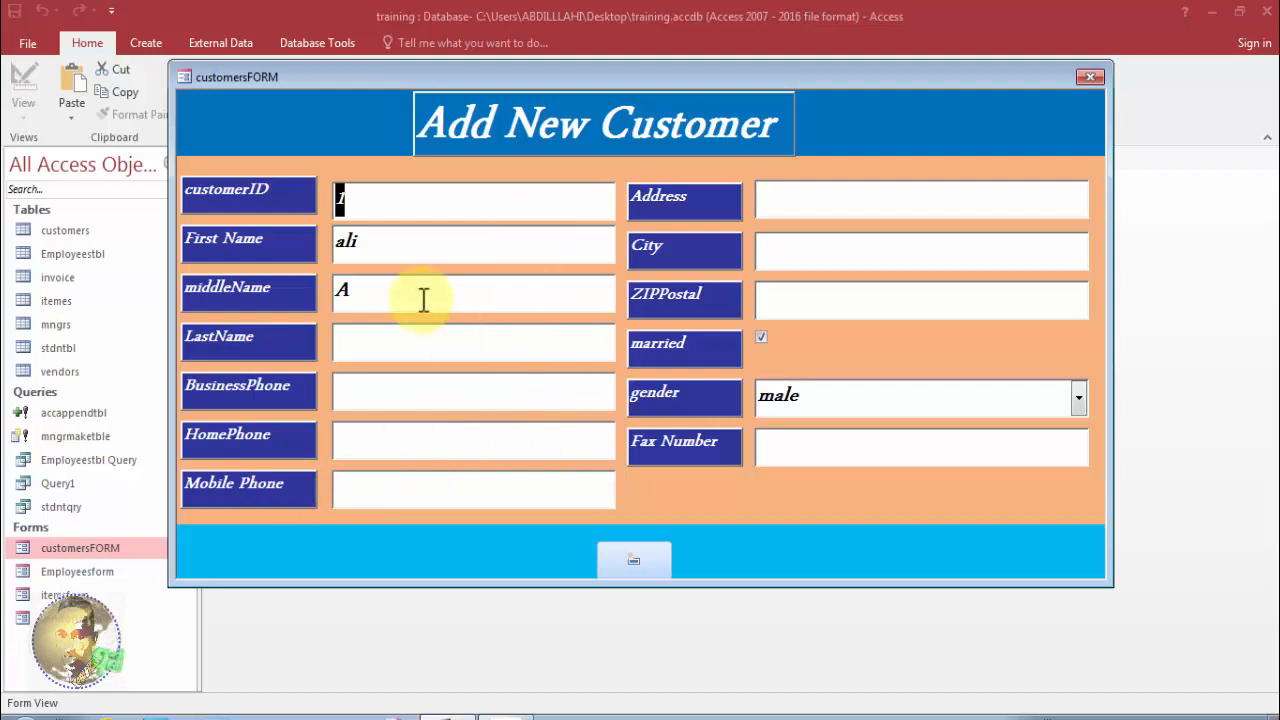
Shift the form window down and right, then move to a new blank customer record.
{"action": "left_click", "coordinate": [501, 561]}
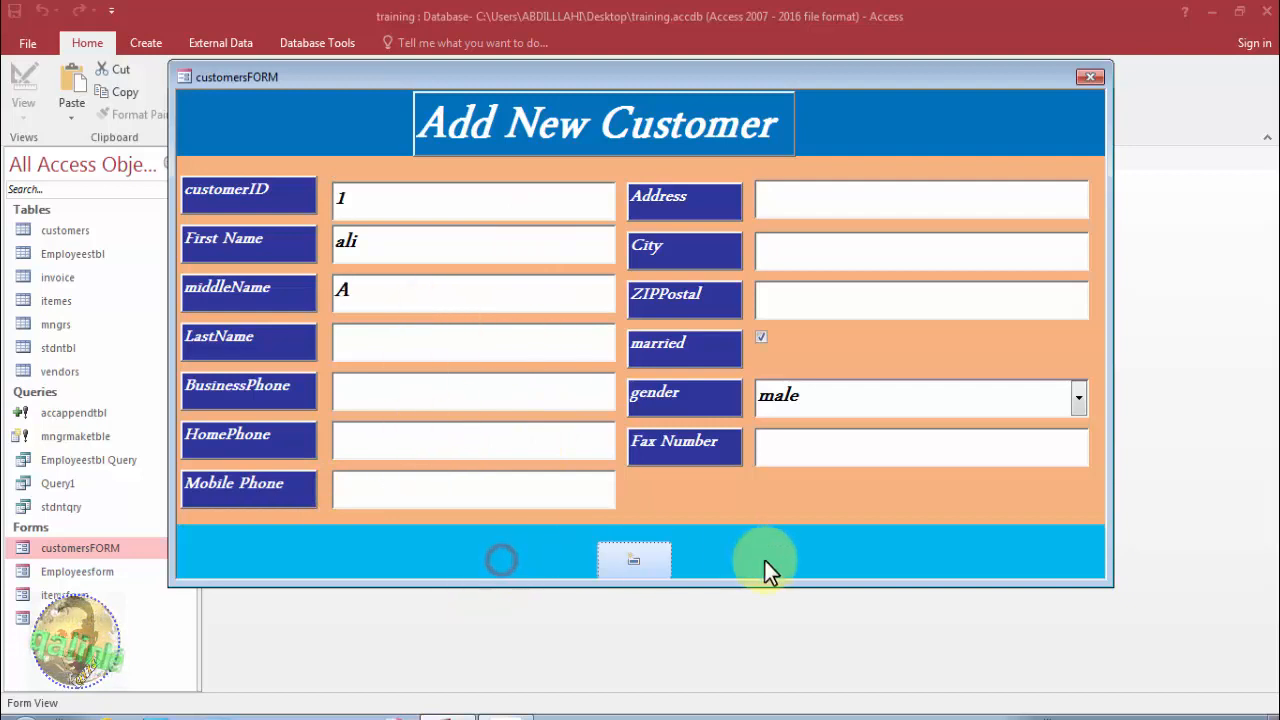
{"action": "left_click", "coordinate": [791, 555]}
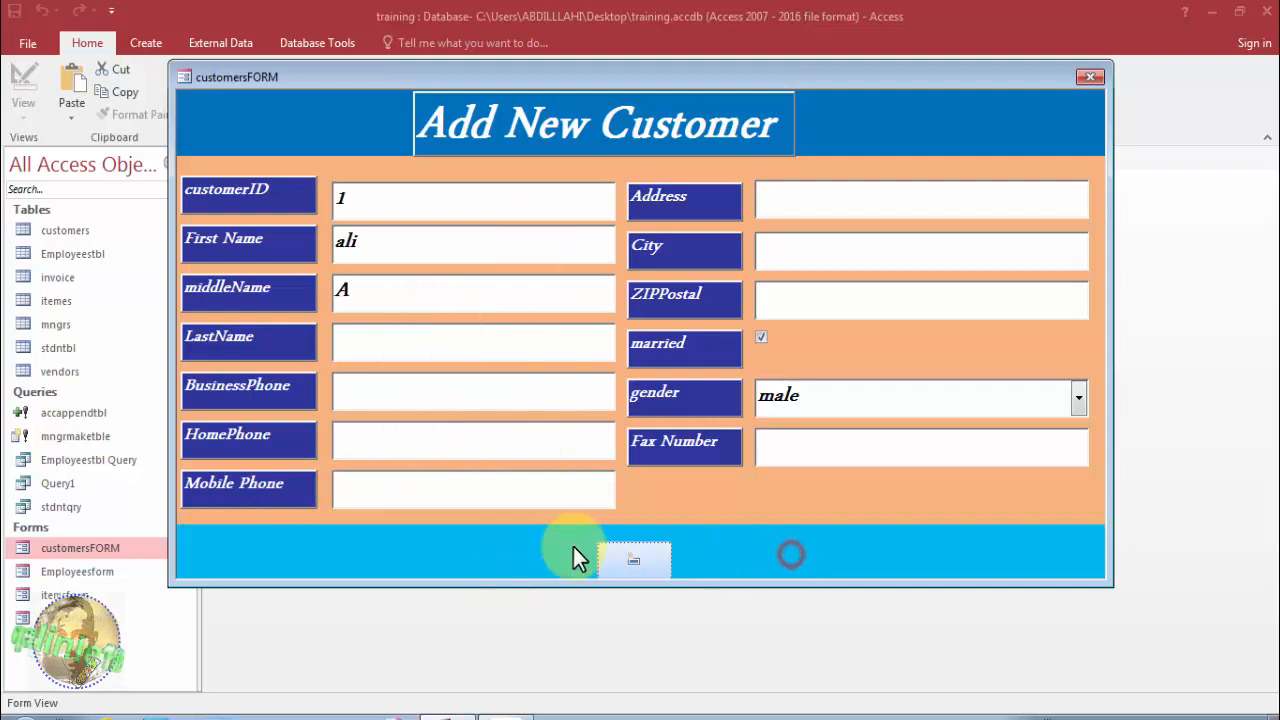
{"action": "left_click", "coordinate": [717, 546]}
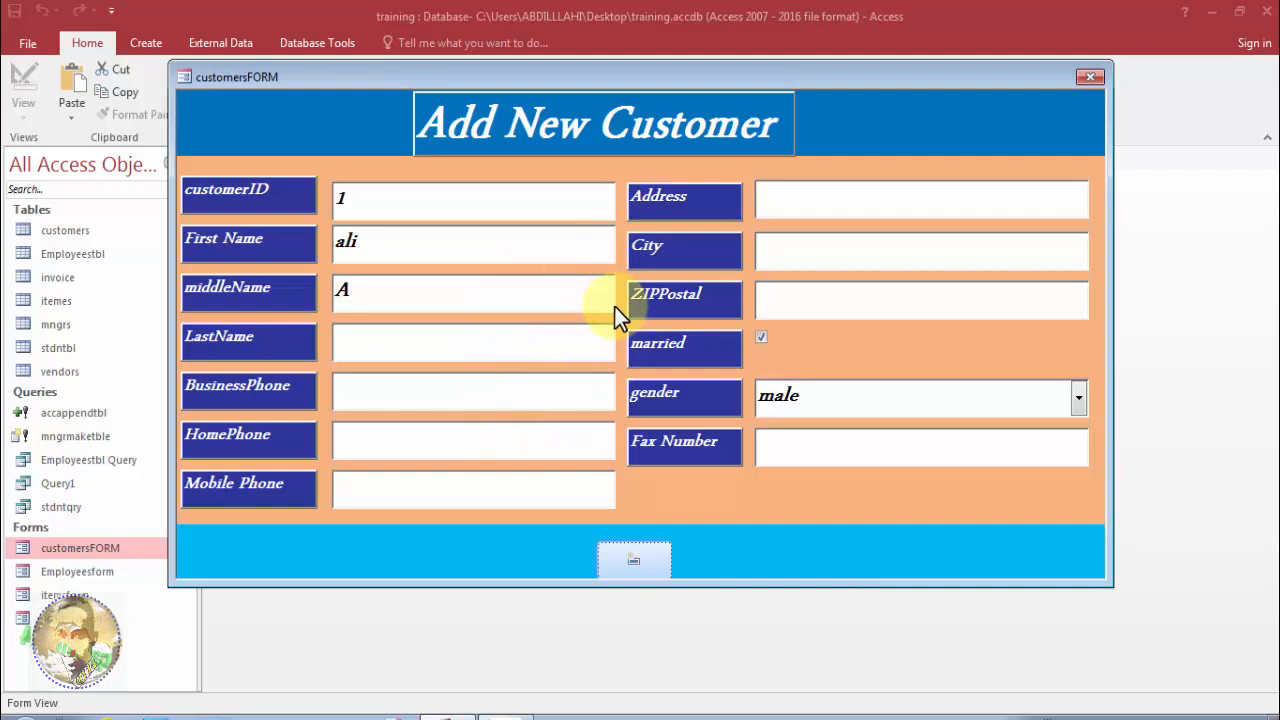
{"action": "left_click_drag", "start_coordinate": [793, 76], "coordinate": [842, 118]}
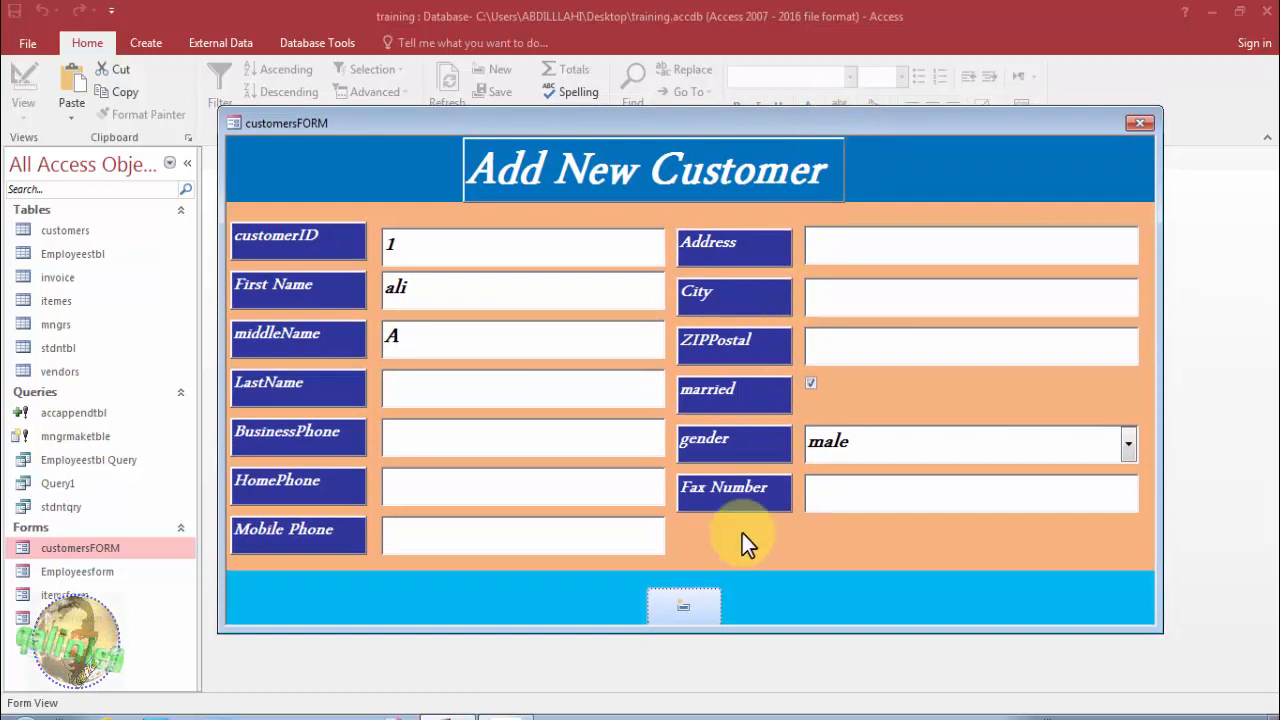
{"action": "left_click", "coordinate": [685, 607]}
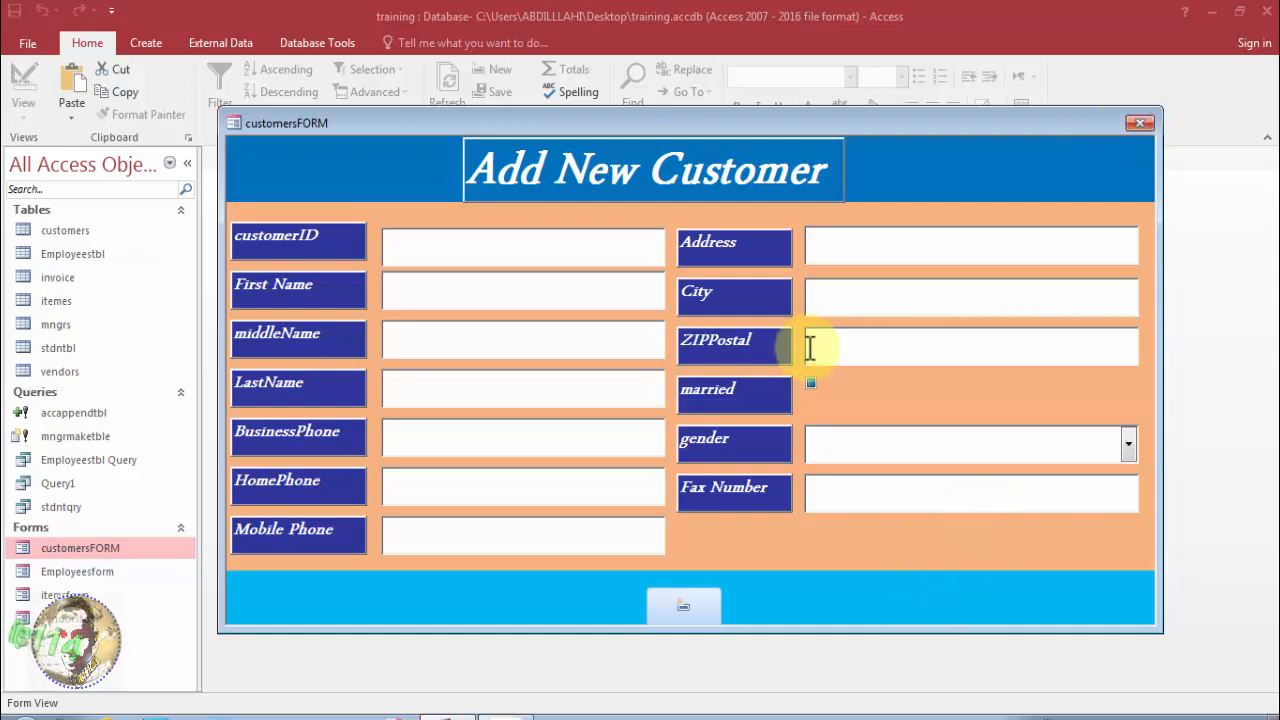
{"action": "right_click", "coordinate": [603, 125]}
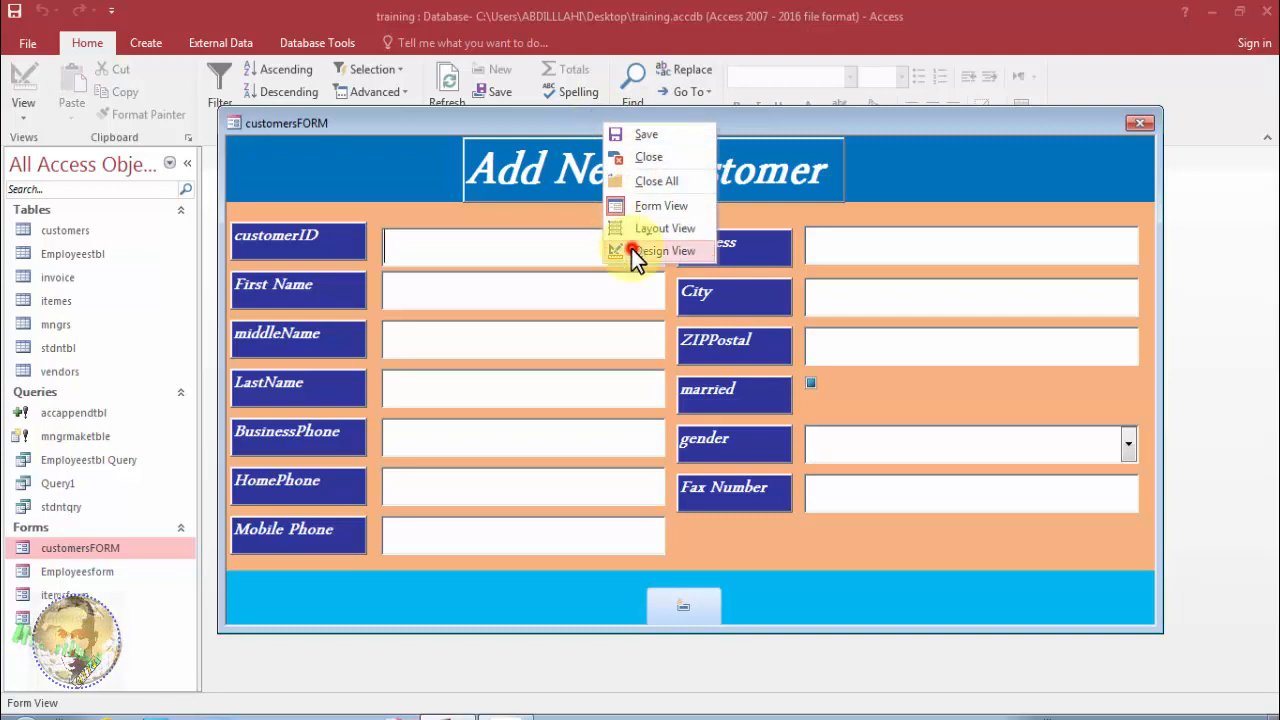
Switch the form to Design View and delete the old button in the Form Footer.
{"action": "left_click", "coordinate": [631, 250]}
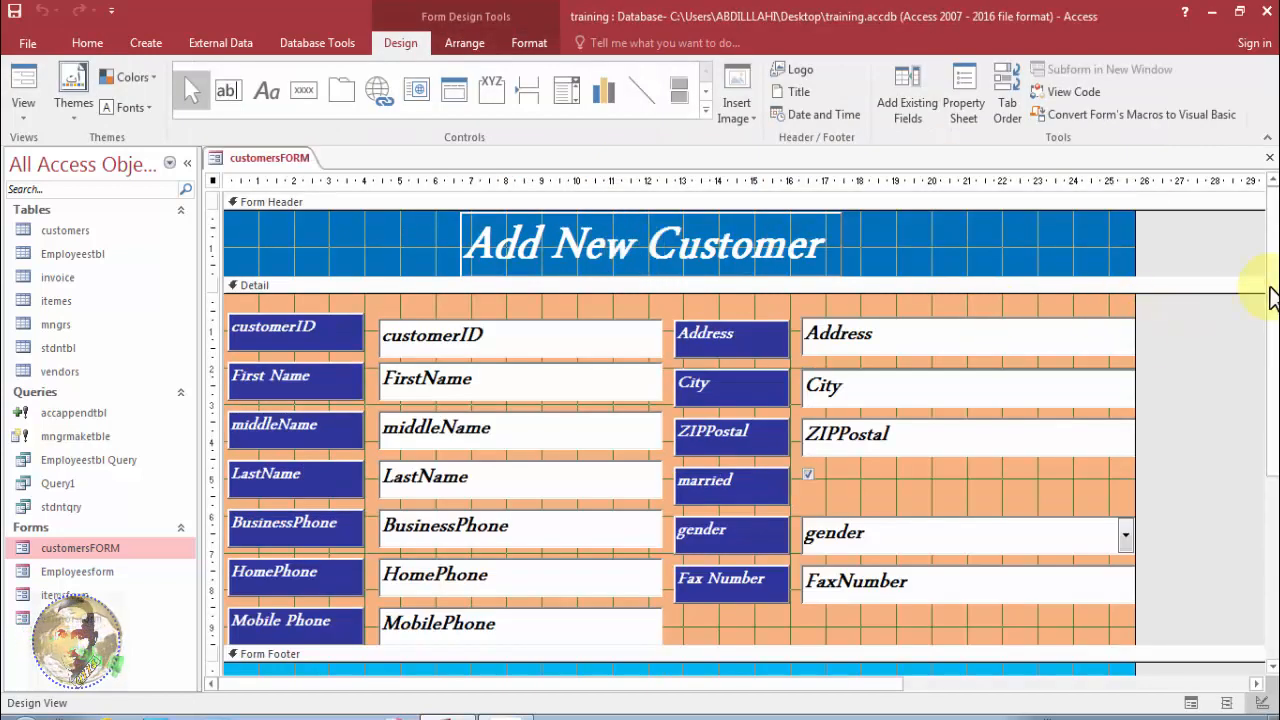
{"action": "left_click_drag", "start_coordinate": [1274, 290], "coordinate": [1276, 410]}
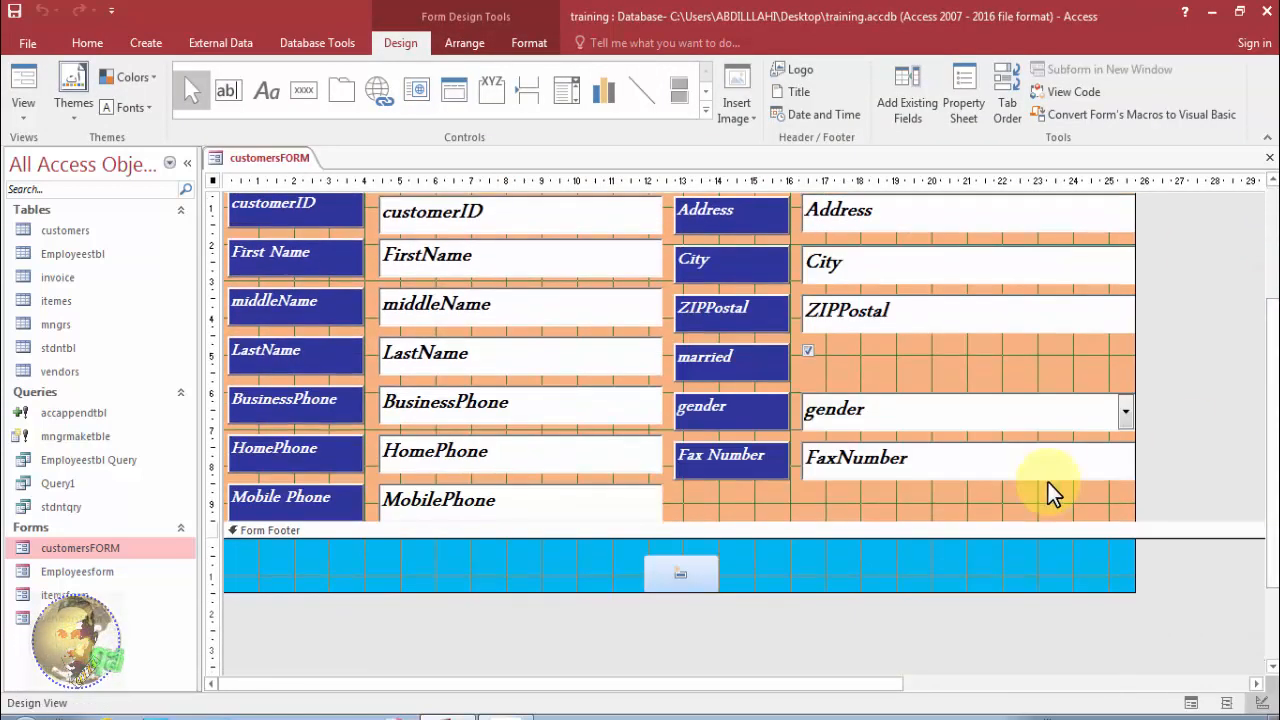
{"action": "left_click", "coordinate": [688, 568]}
{"action": "key", "text": "Delete"}
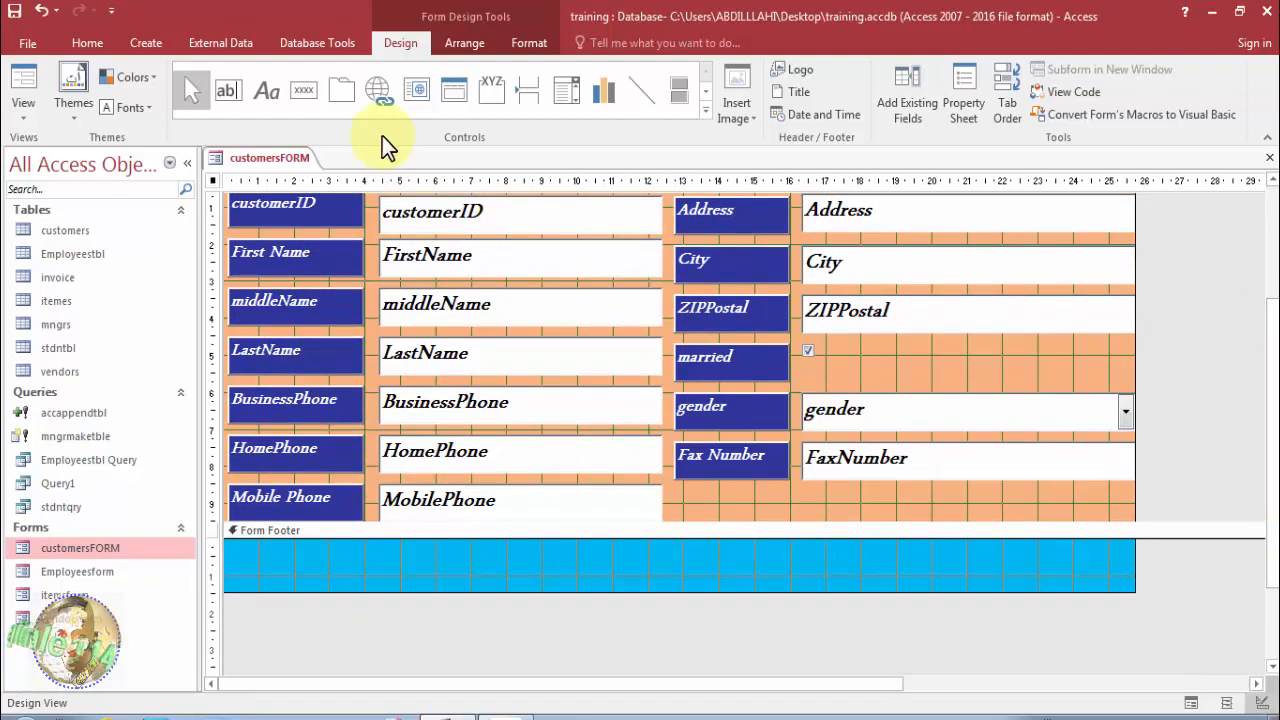
Turn on control wizards and place a new button in the form footer.
{"action": "left_click", "coordinate": [306, 97]}
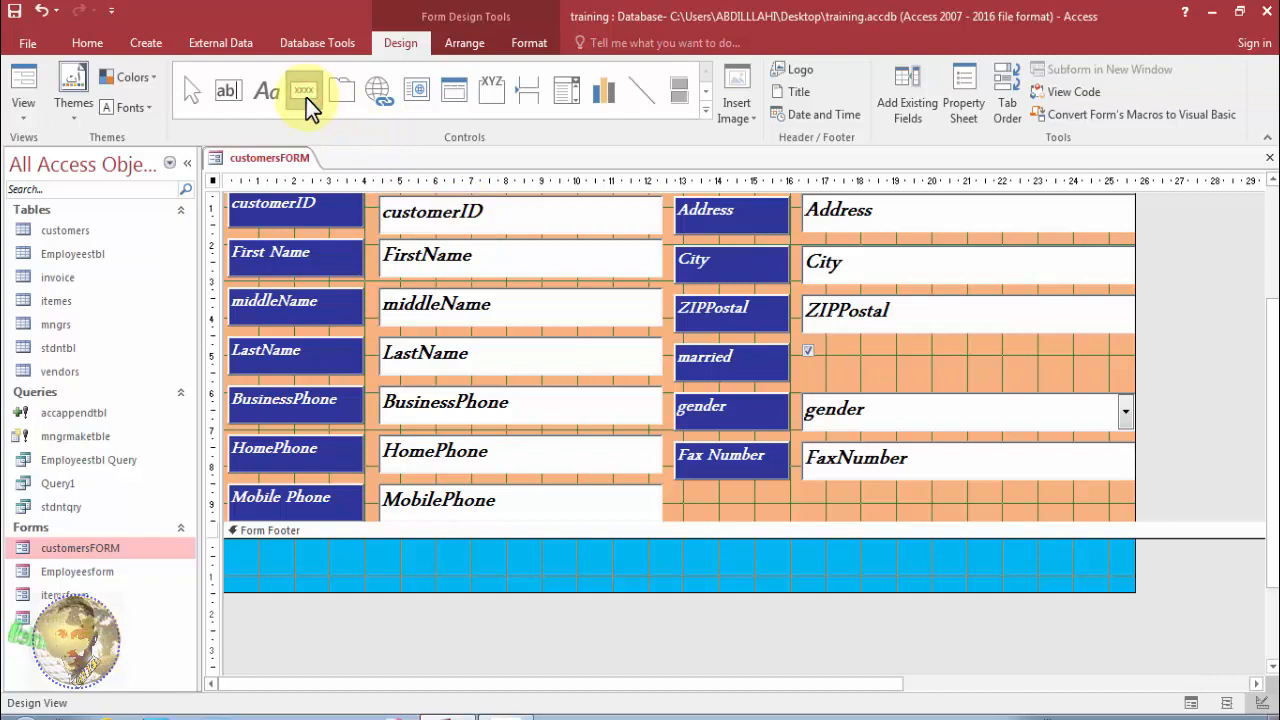
{"action": "left_click", "coordinate": [386, 178]}
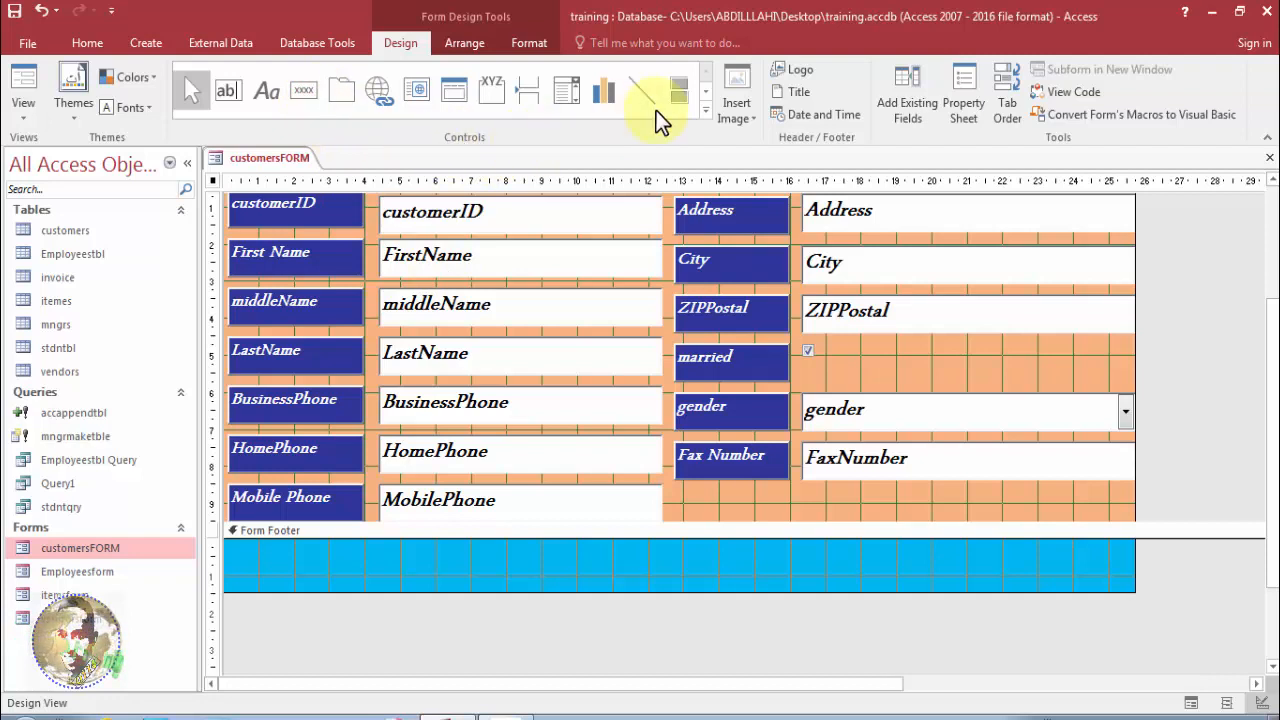
{"action": "left_click", "coordinate": [703, 114]}
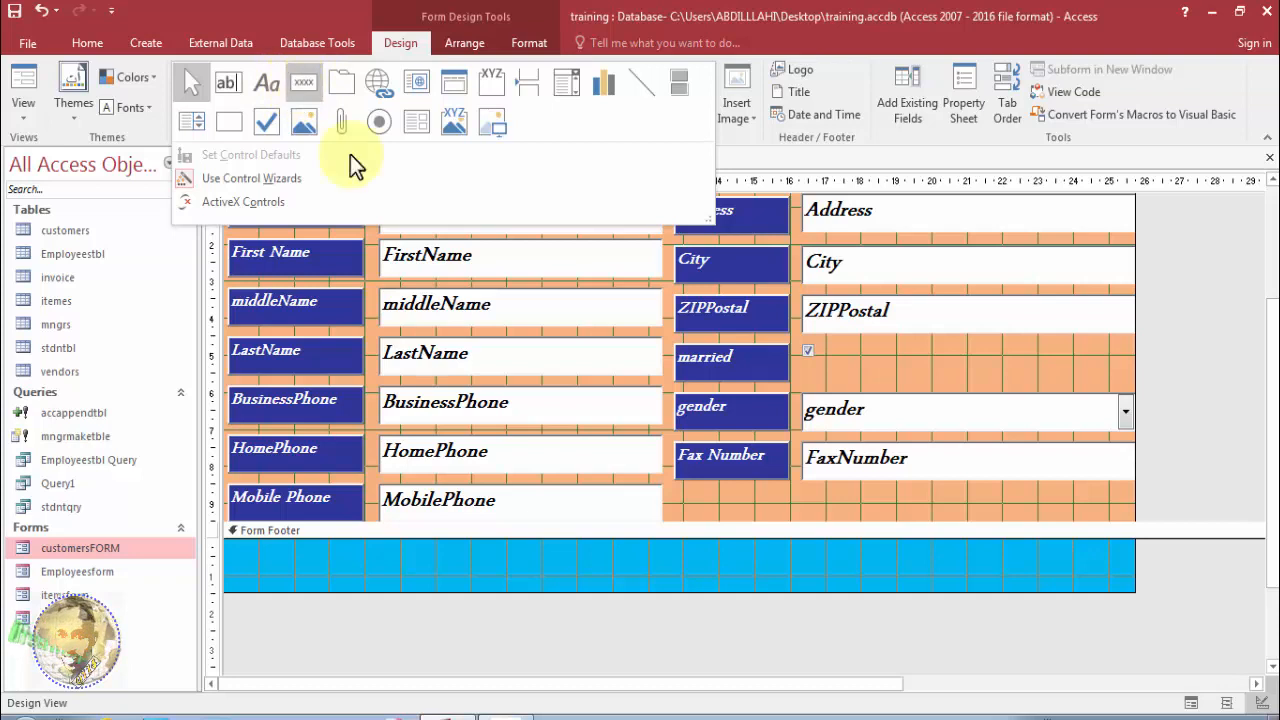
{"action": "left_click", "coordinate": [479, 562]}
{"action": "left_click", "coordinate": [311, 95]}
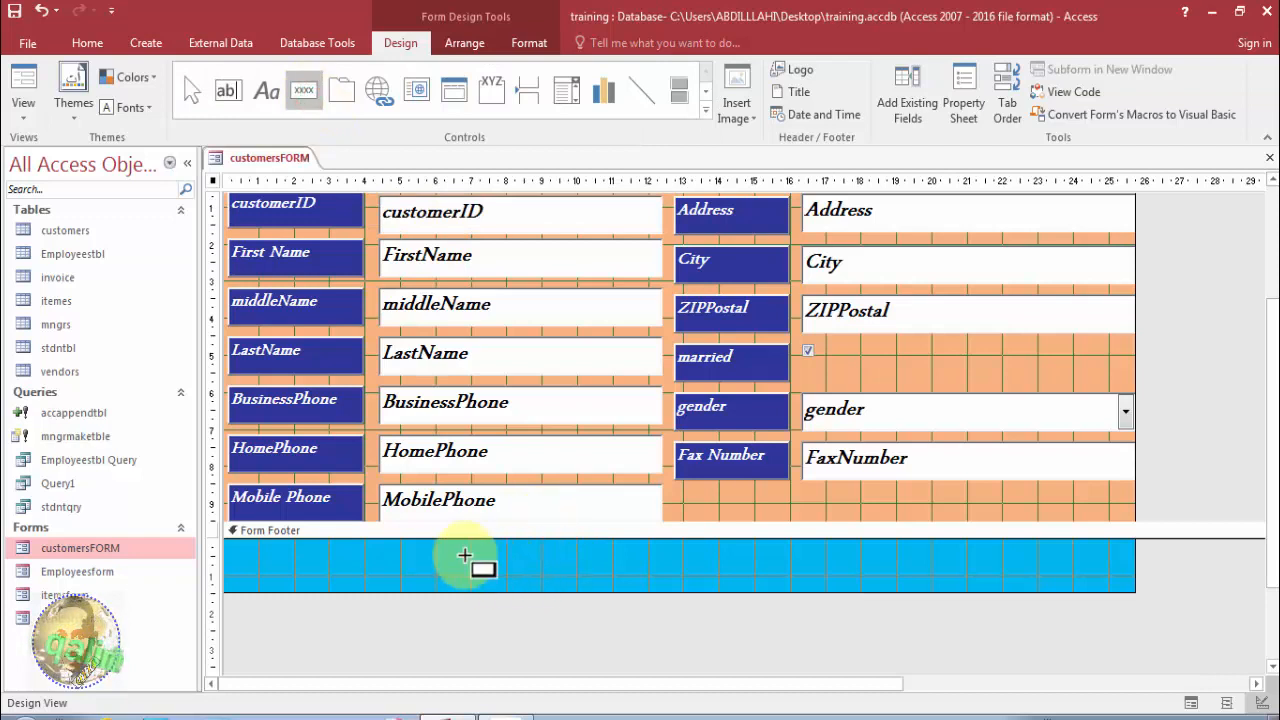
{"action": "left_click", "coordinate": [452, 557]}
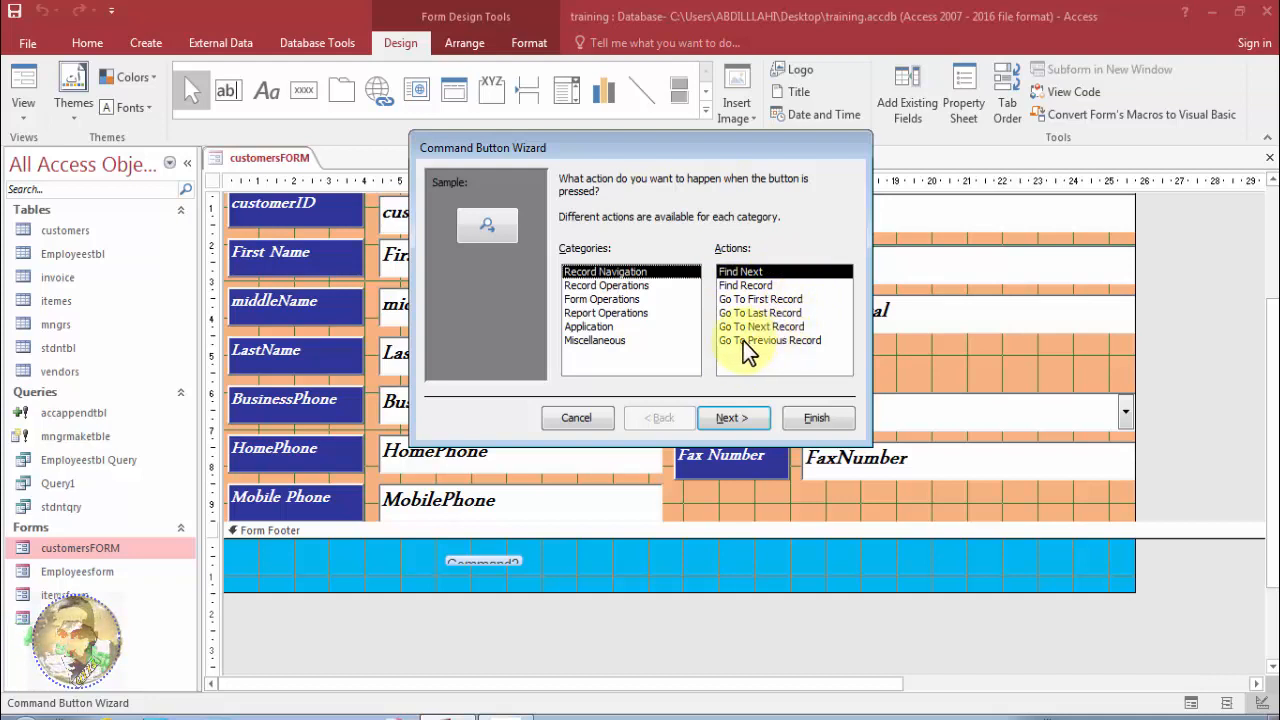
Set the new button's action to Record Operations > Undo Record.
{"action": "left_click", "coordinate": [609, 286]}
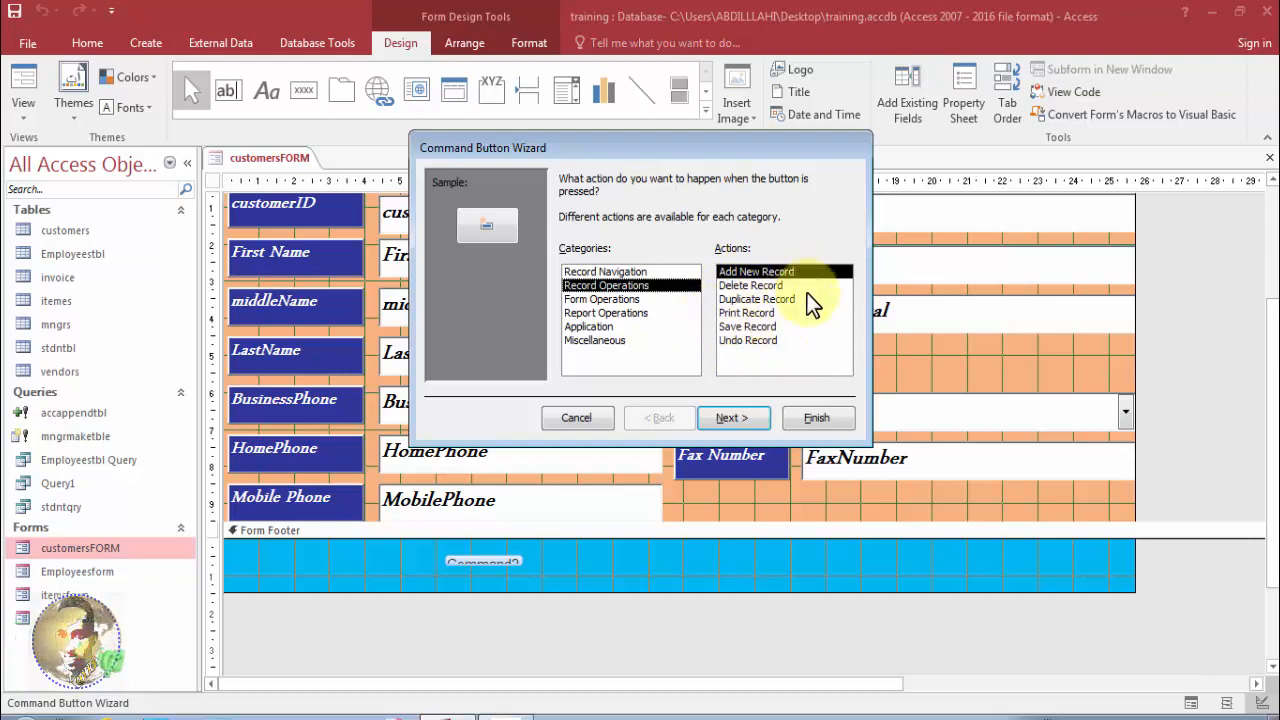
{"action": "left_click", "coordinate": [763, 339]}
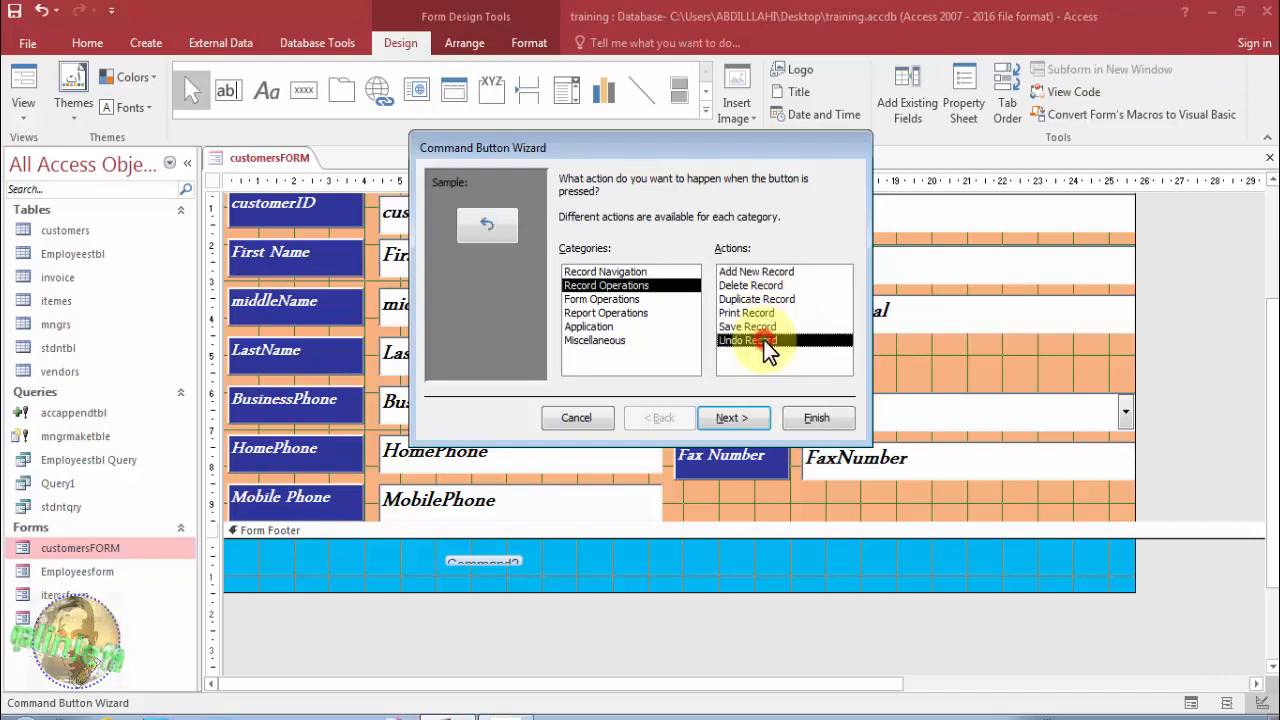
{"action": "left_click", "coordinate": [737, 416]}
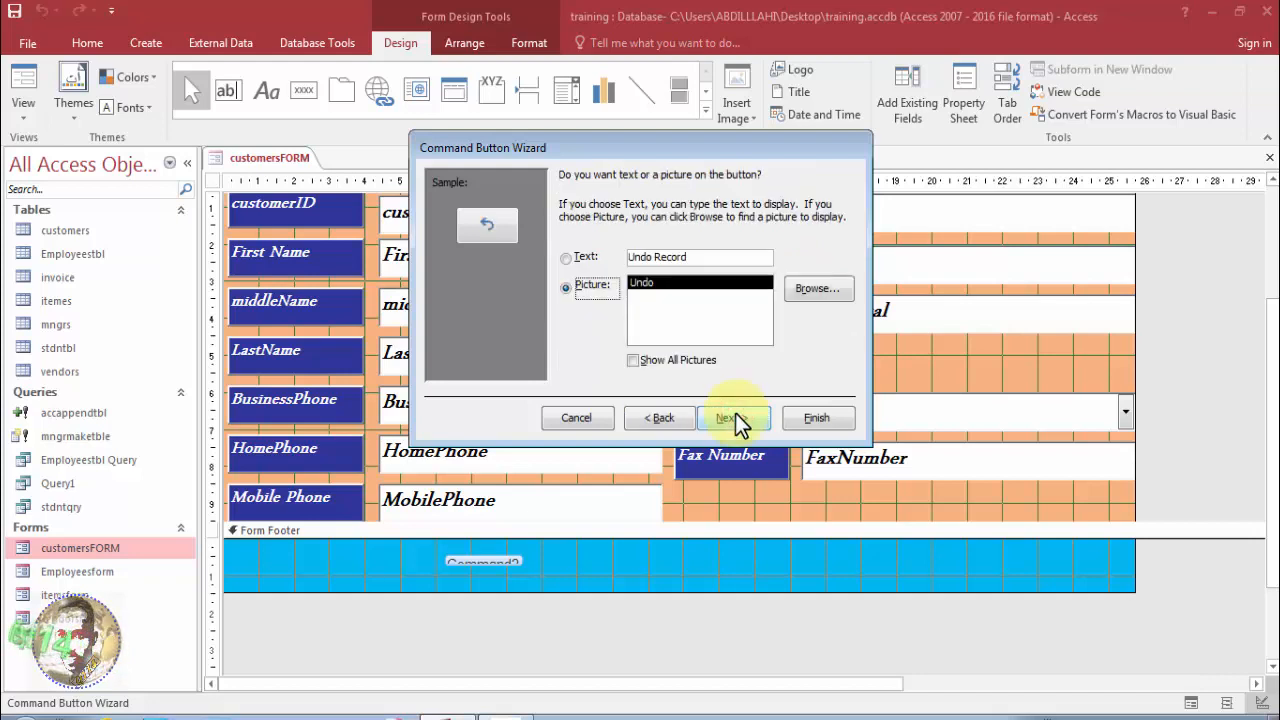
Label the button with the text 'Cancel' instead of a picture.
{"action": "left_click", "coordinate": [566, 258]}
{"action": "left_click", "coordinate": [693, 257]}
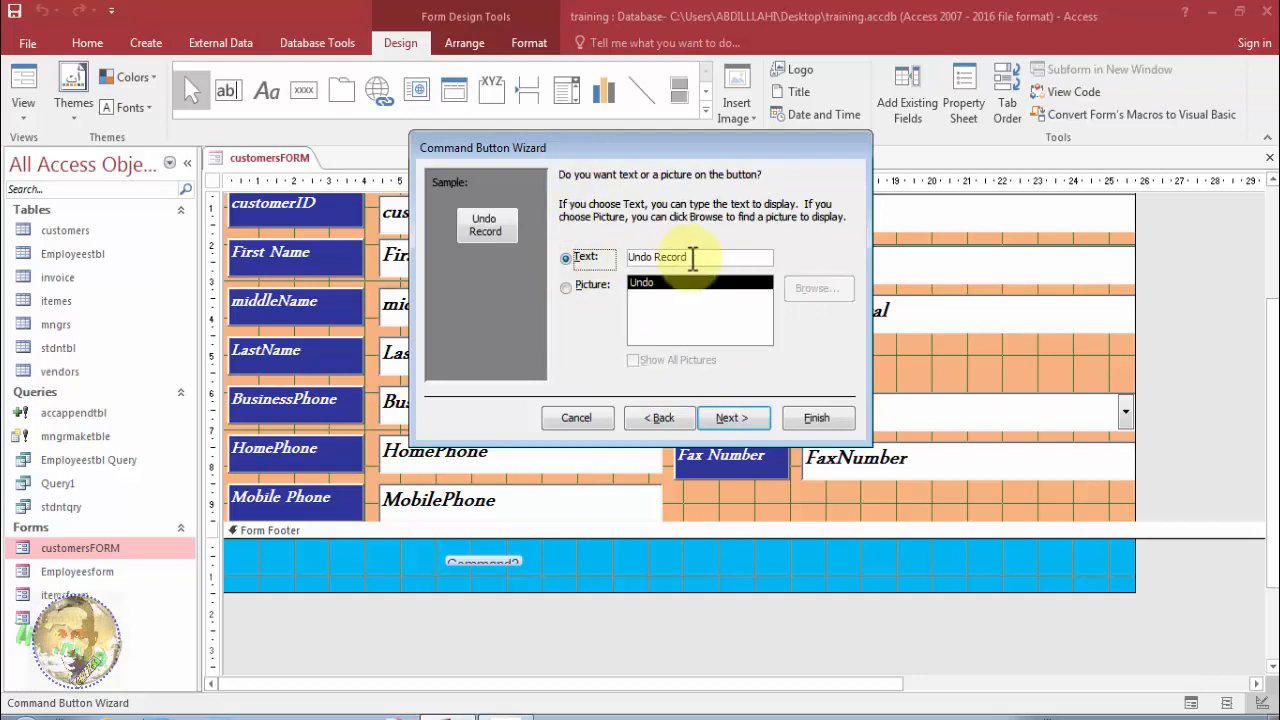
{"action": "left_click_drag", "start_coordinate": [697, 257], "coordinate": [534, 266]}
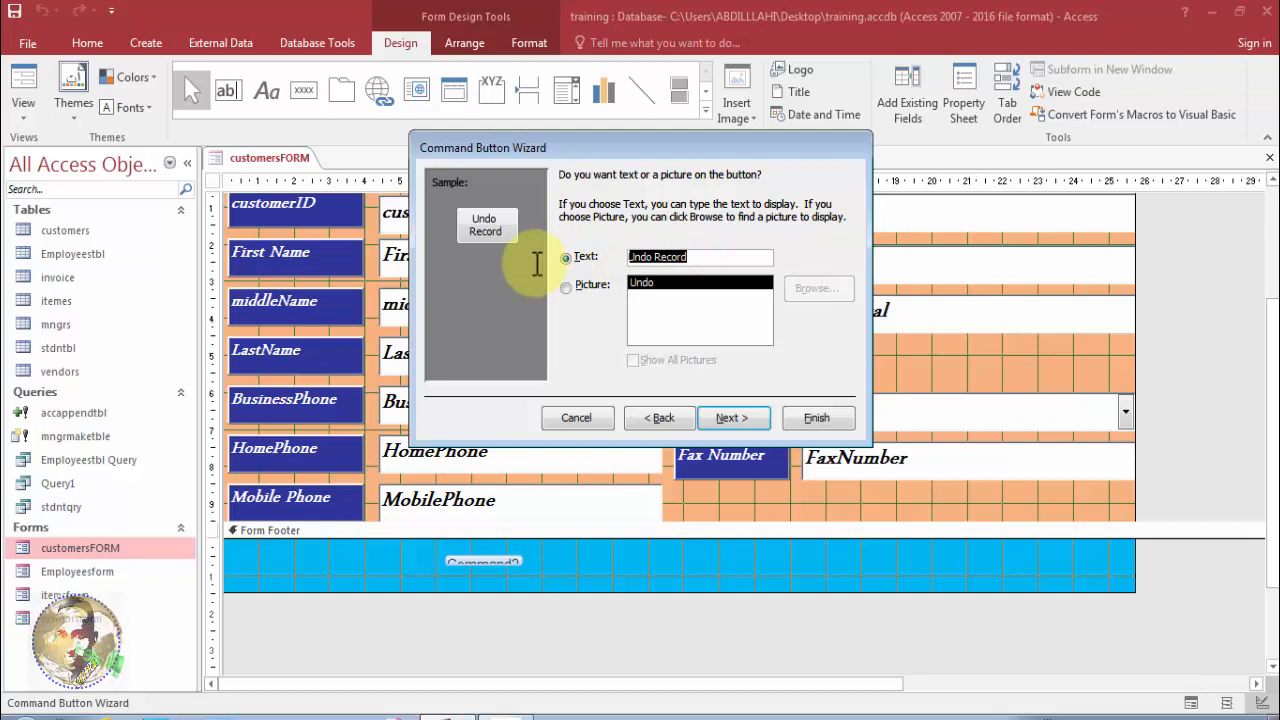
{"action": "type", "text": "ca"}
{"action": "key", "text": "BackSpace"}
{"action": "key", "text": "BackSpace"}
{"action": "type", "text": "Cancel"}
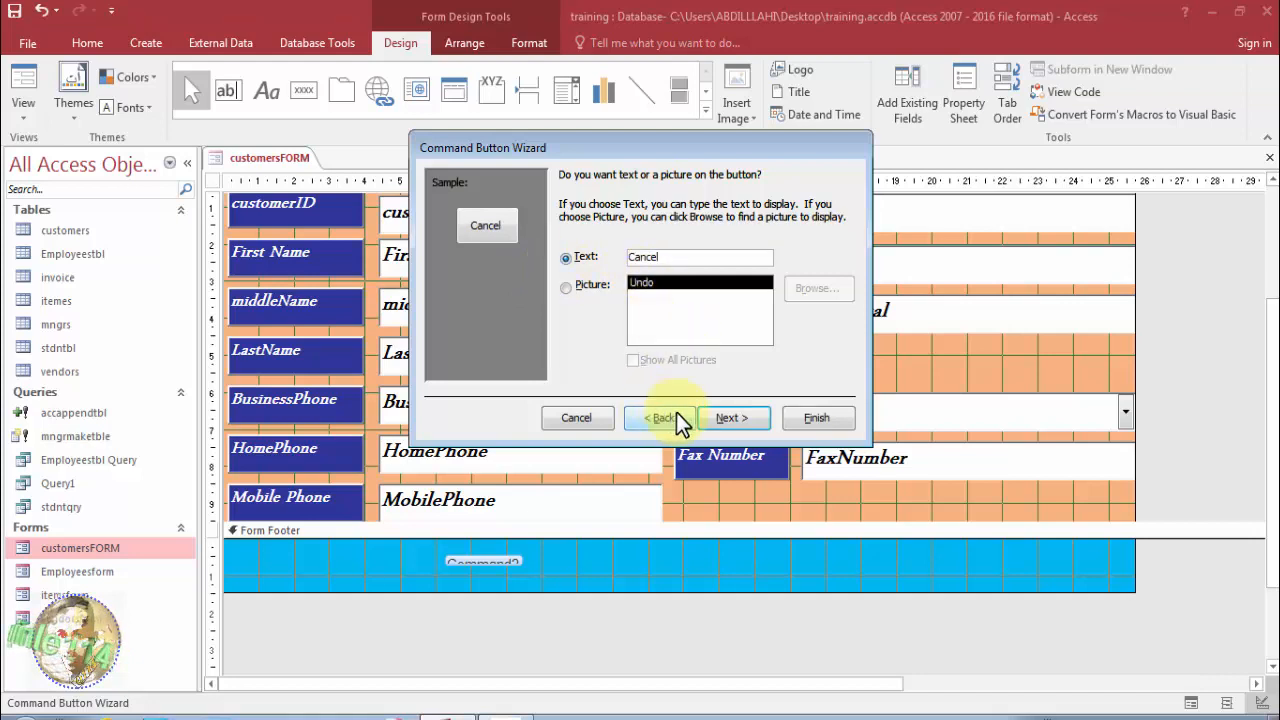
{"action": "left_click", "coordinate": [569, 286]}
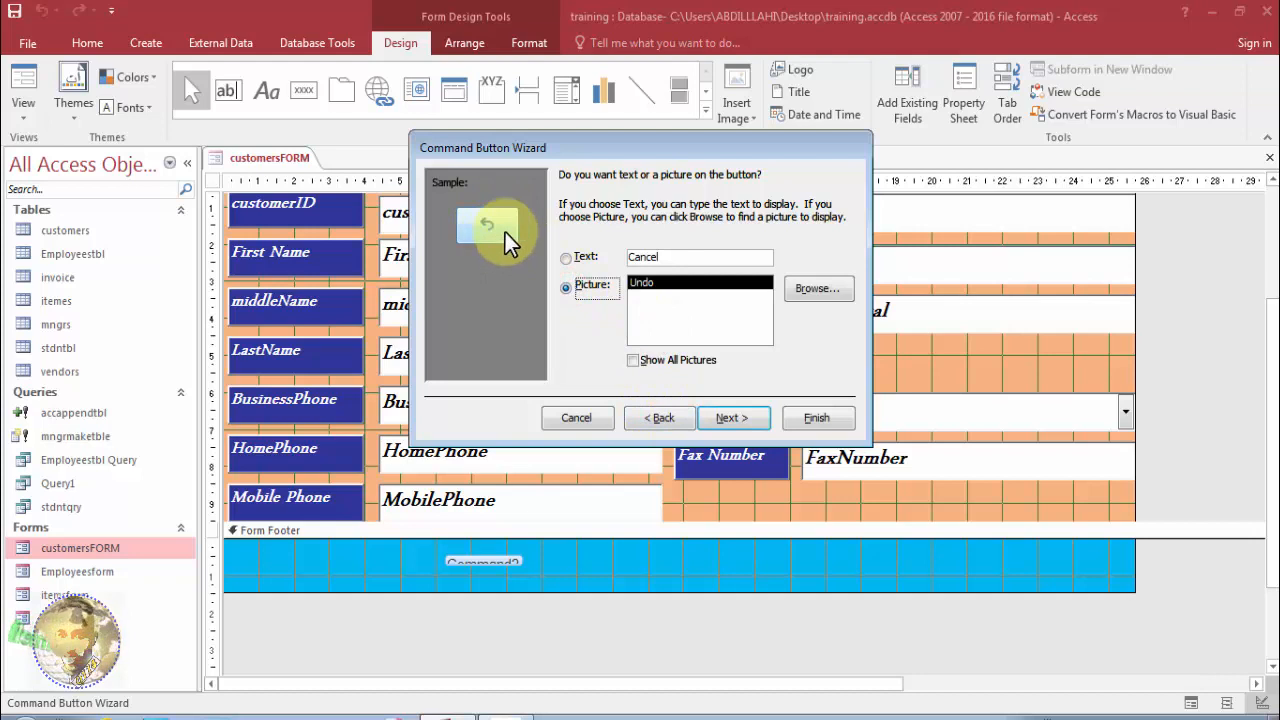
{"action": "left_click", "coordinate": [567, 260]}
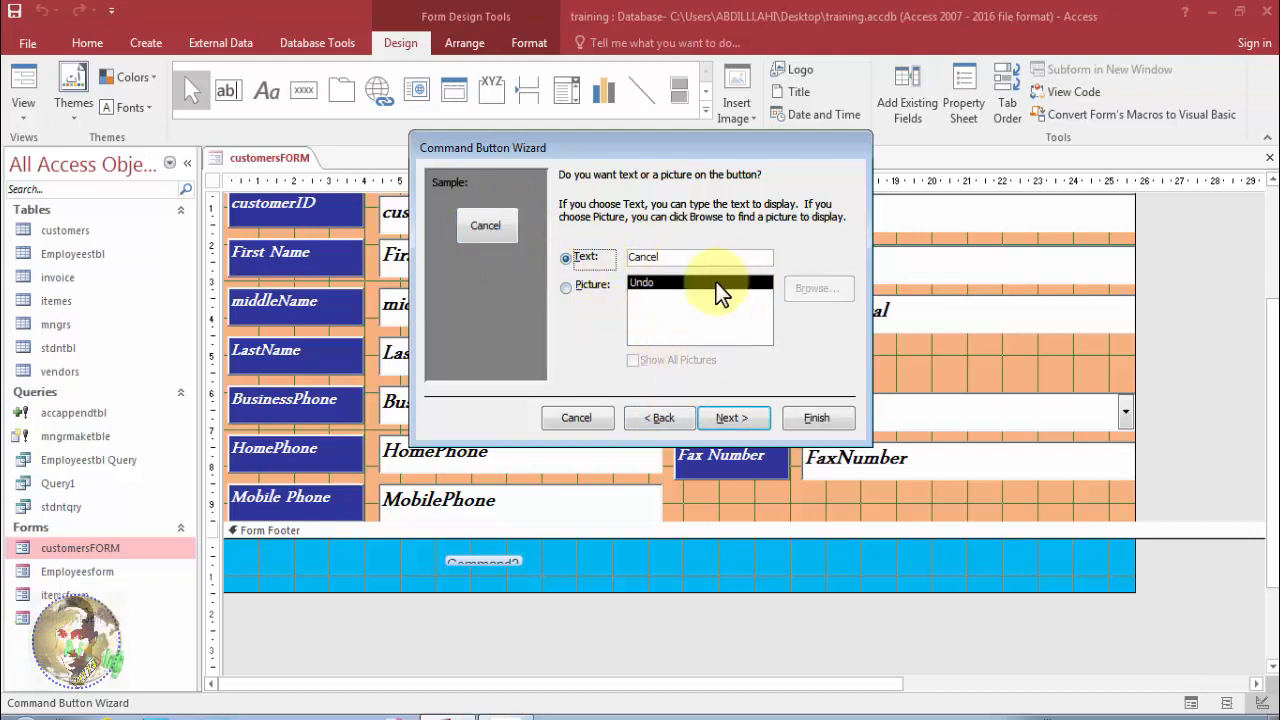
Keep the default button name and finish the wizard.
{"action": "left_click", "coordinate": [739, 417]}
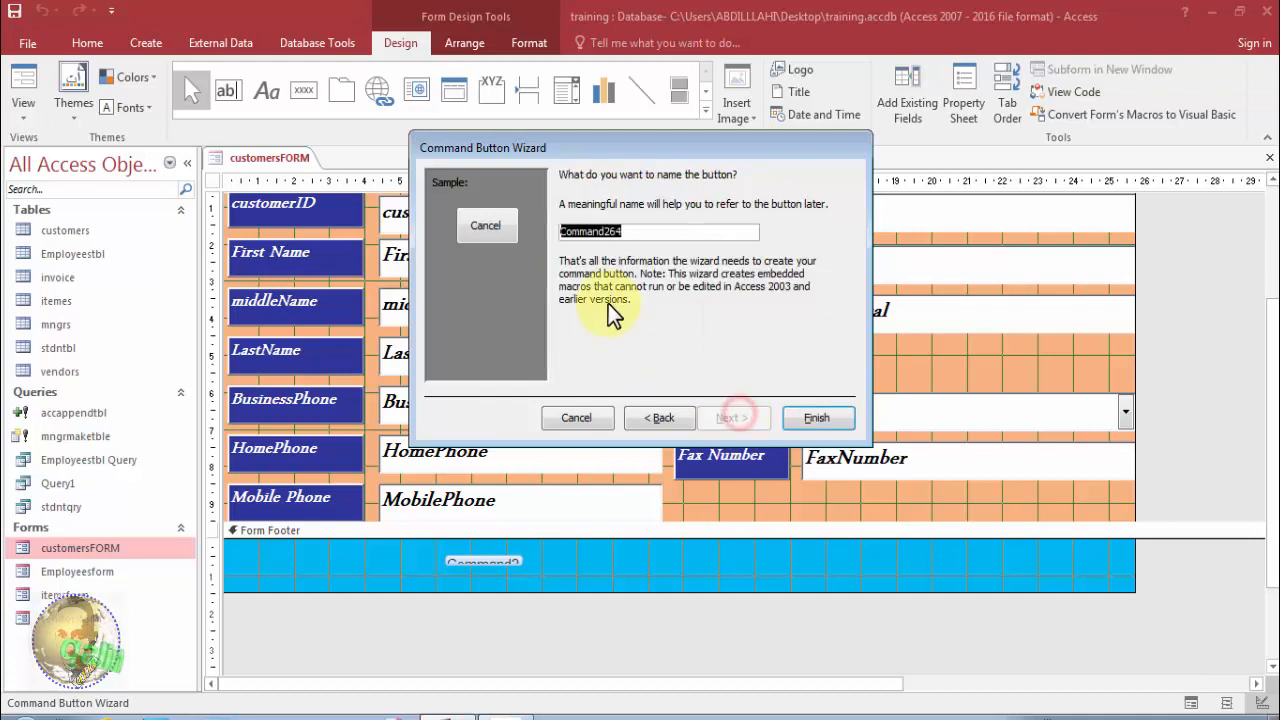
{"action": "left_click", "coordinate": [614, 231]}
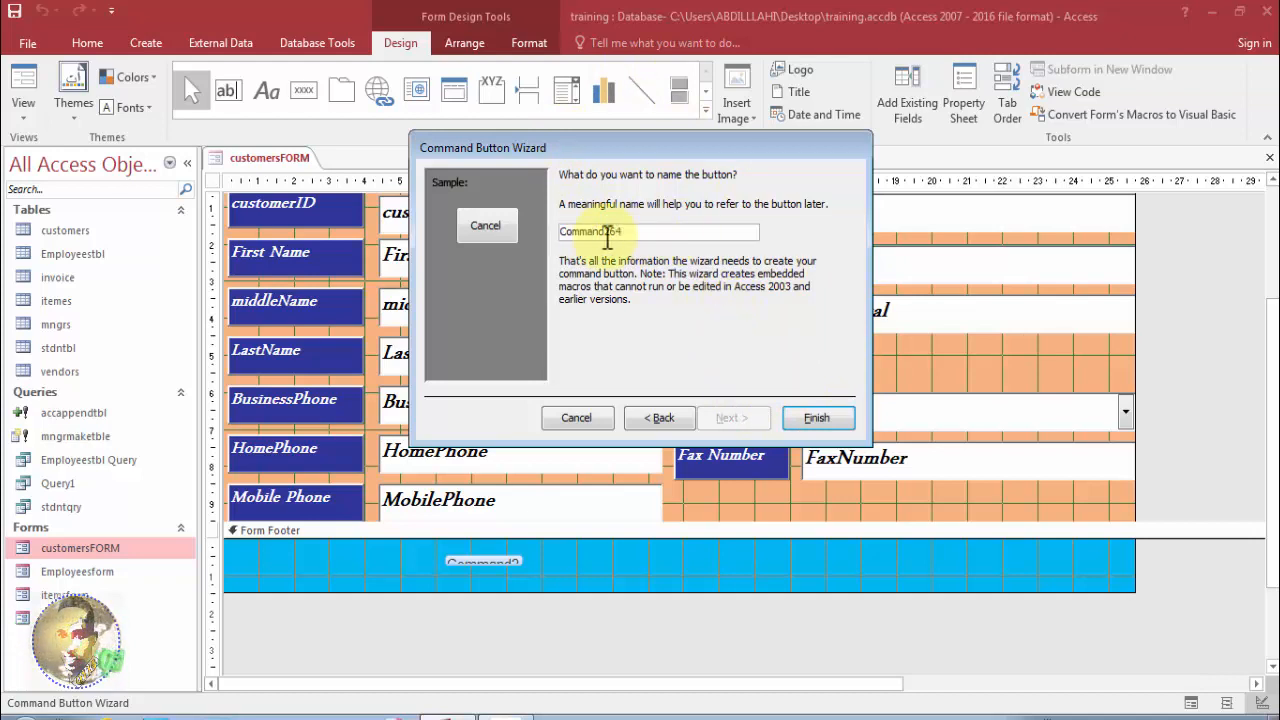
{"action": "left_click", "coordinate": [817, 418]}
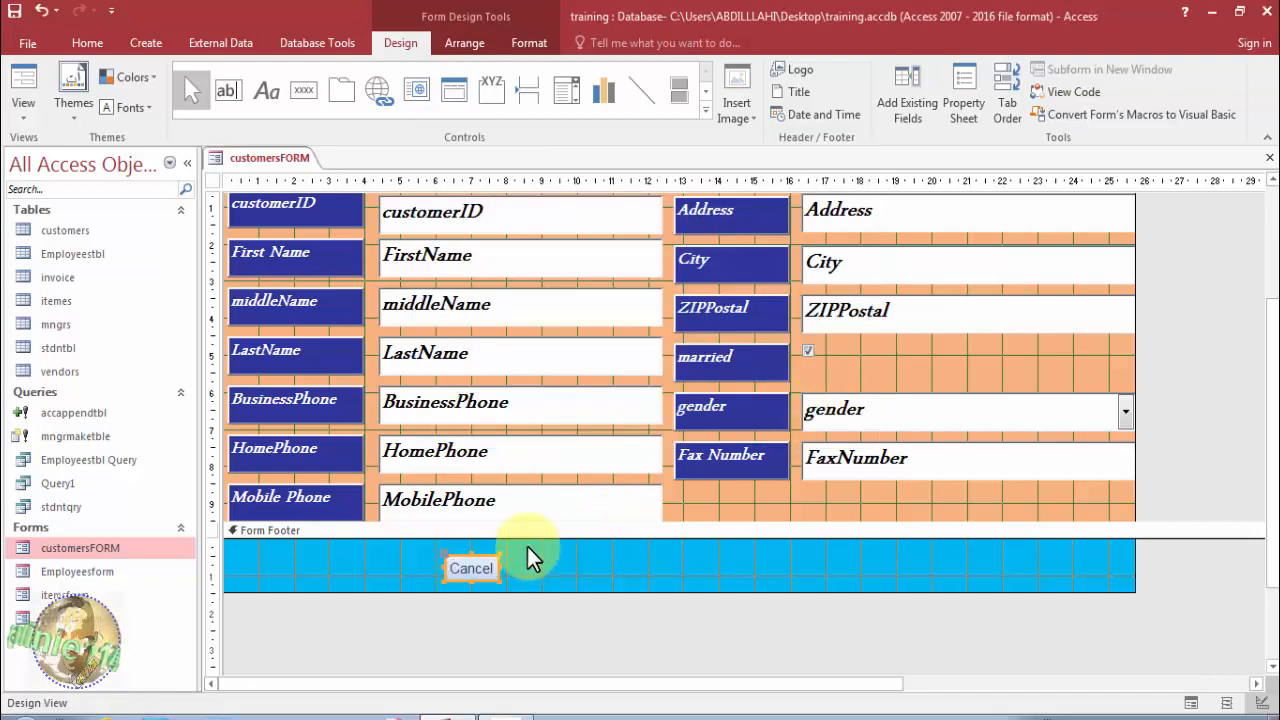
Widen the Cancel button, preview it in Form View, then return to Design View.
{"action": "left_click_drag", "start_coordinate": [499, 566], "coordinate": [542, 563]}
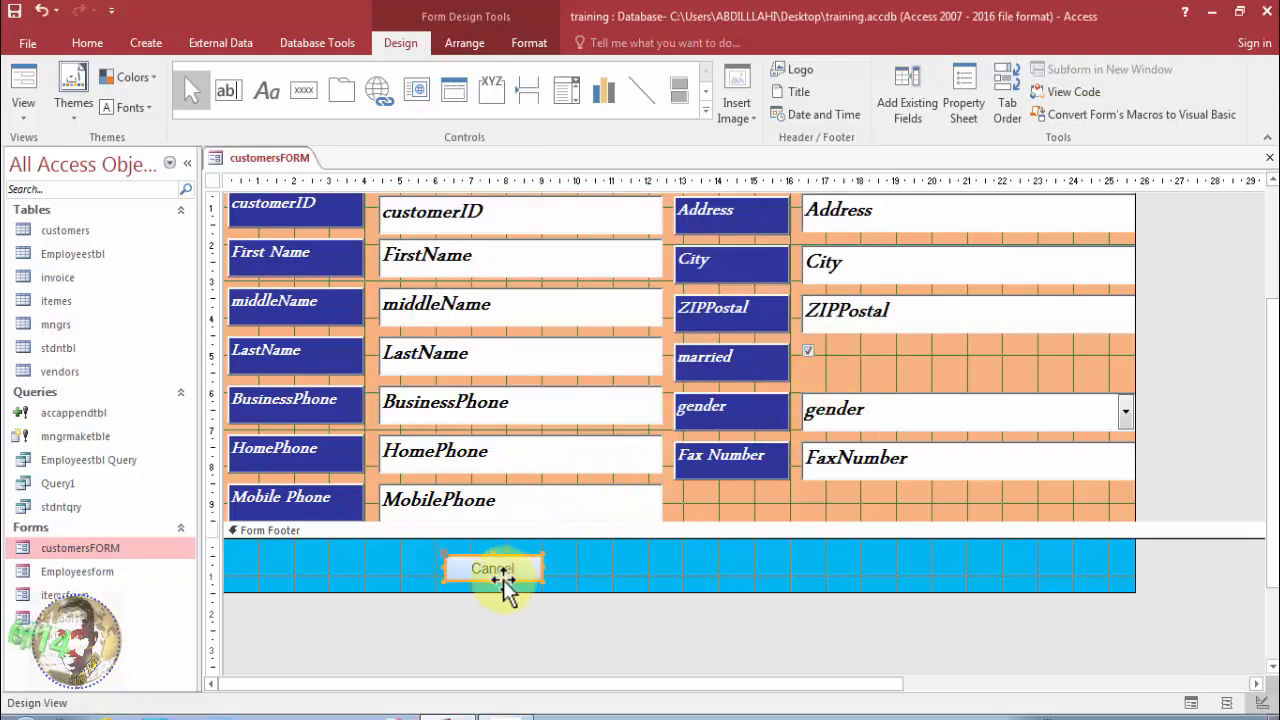
{"action": "left_click", "coordinate": [493, 580]}
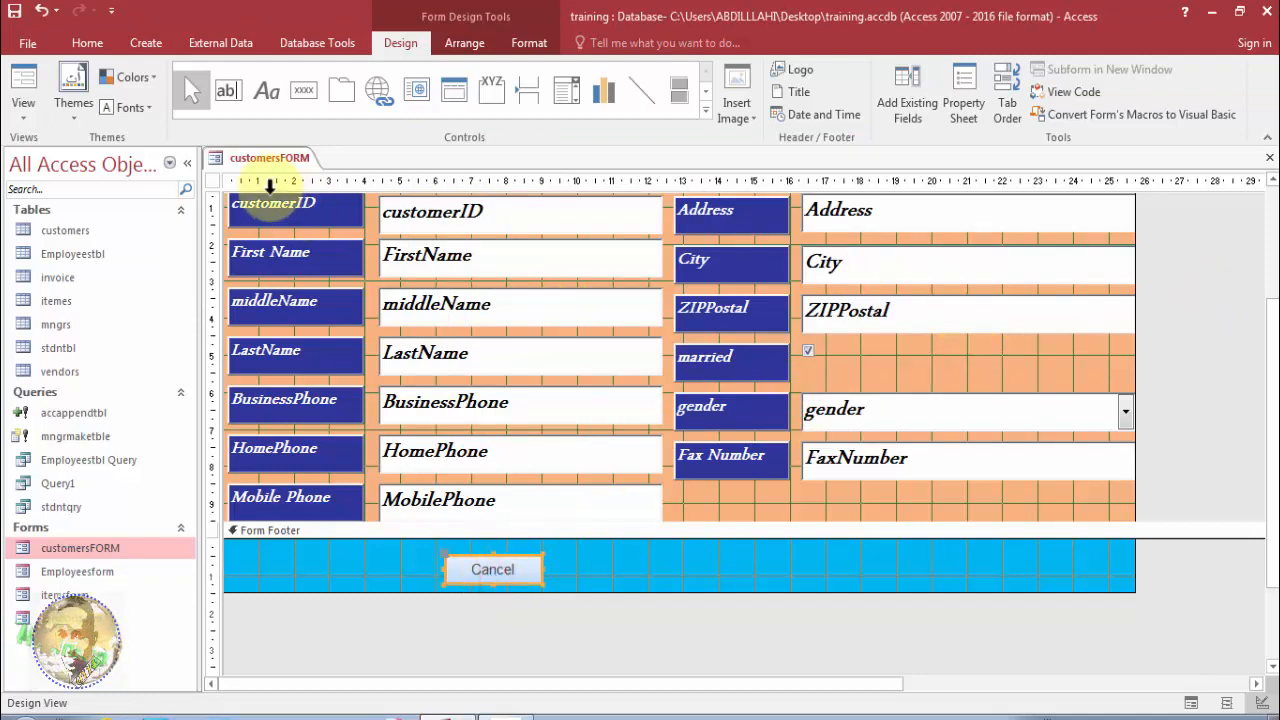
{"action": "right_click", "coordinate": [268, 159]}
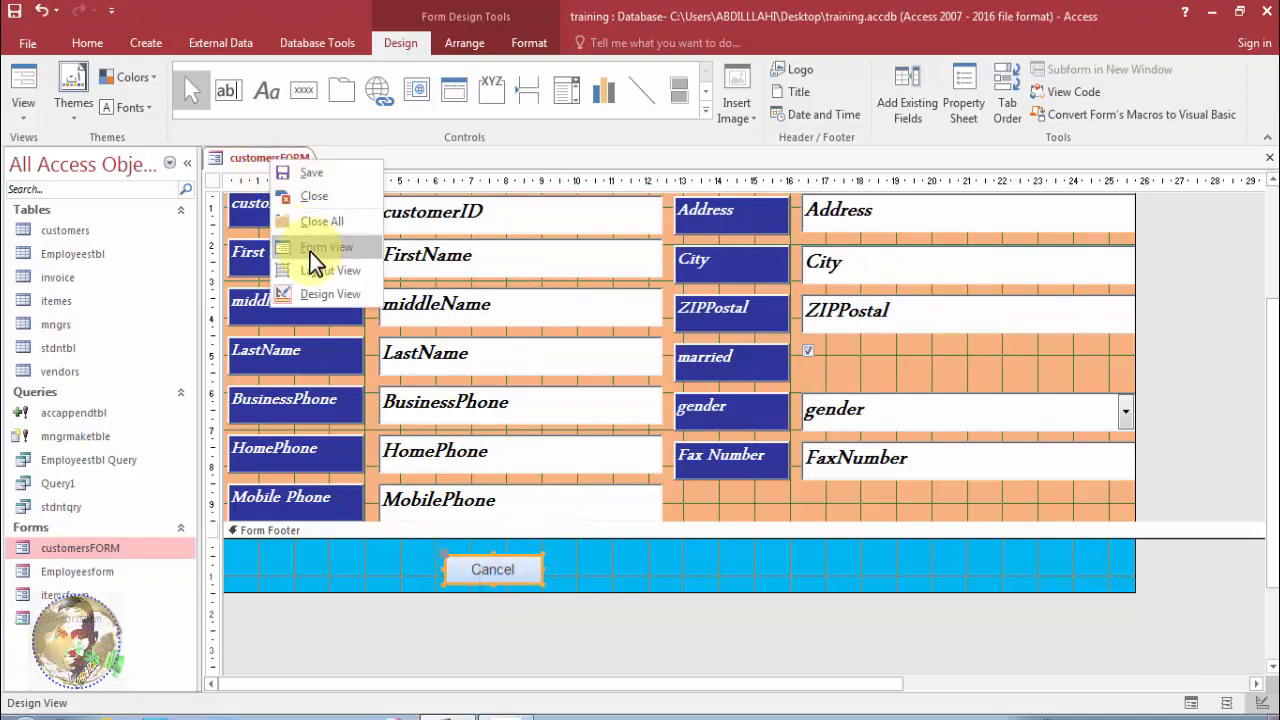
{"action": "left_click", "coordinate": [310, 252]}
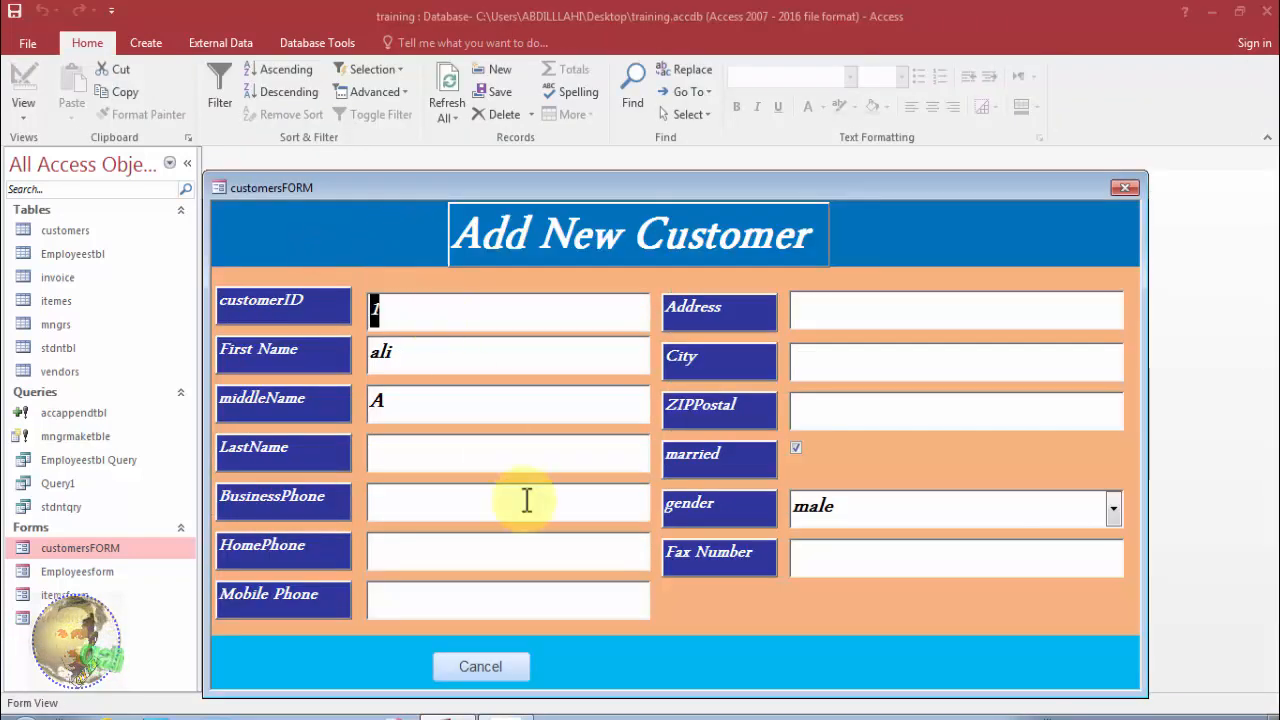
{"action": "right_click", "coordinate": [358, 183]}
{"action": "left_click", "coordinate": [398, 307]}
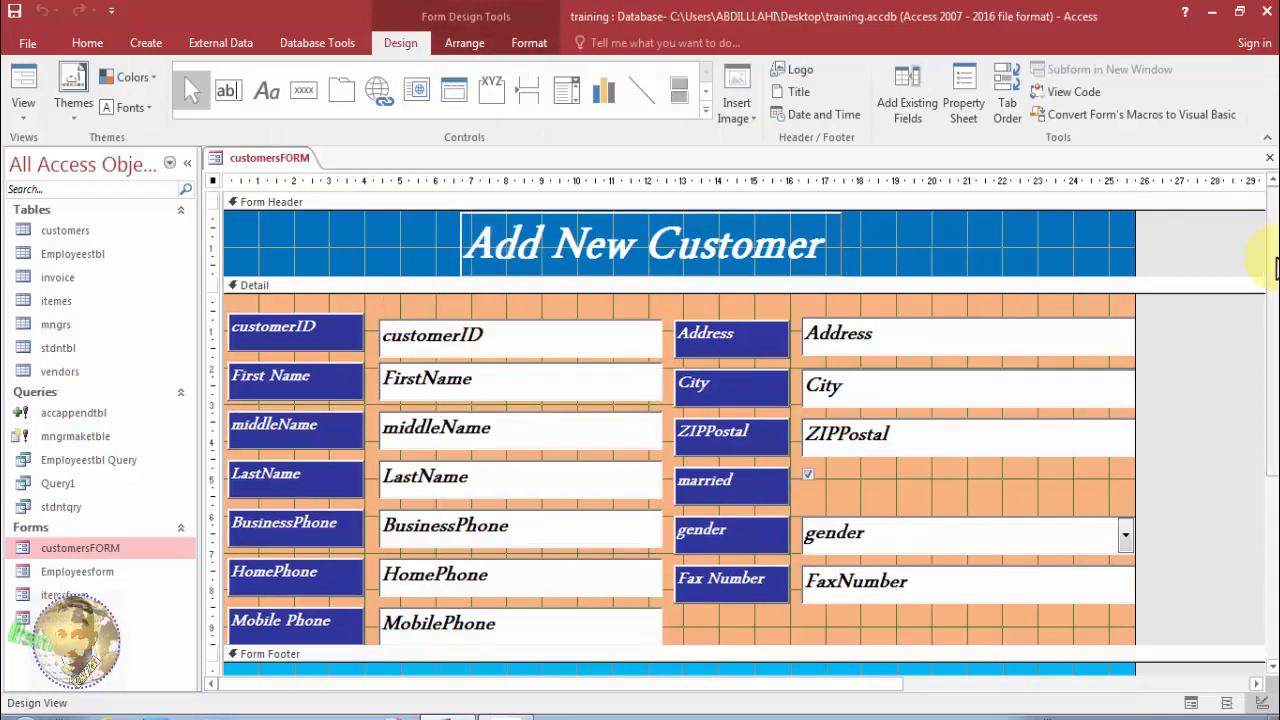
{"action": "scroll", "coordinate": [1257, 366], "scroll_direction": "down", "scroll_amount": 3}
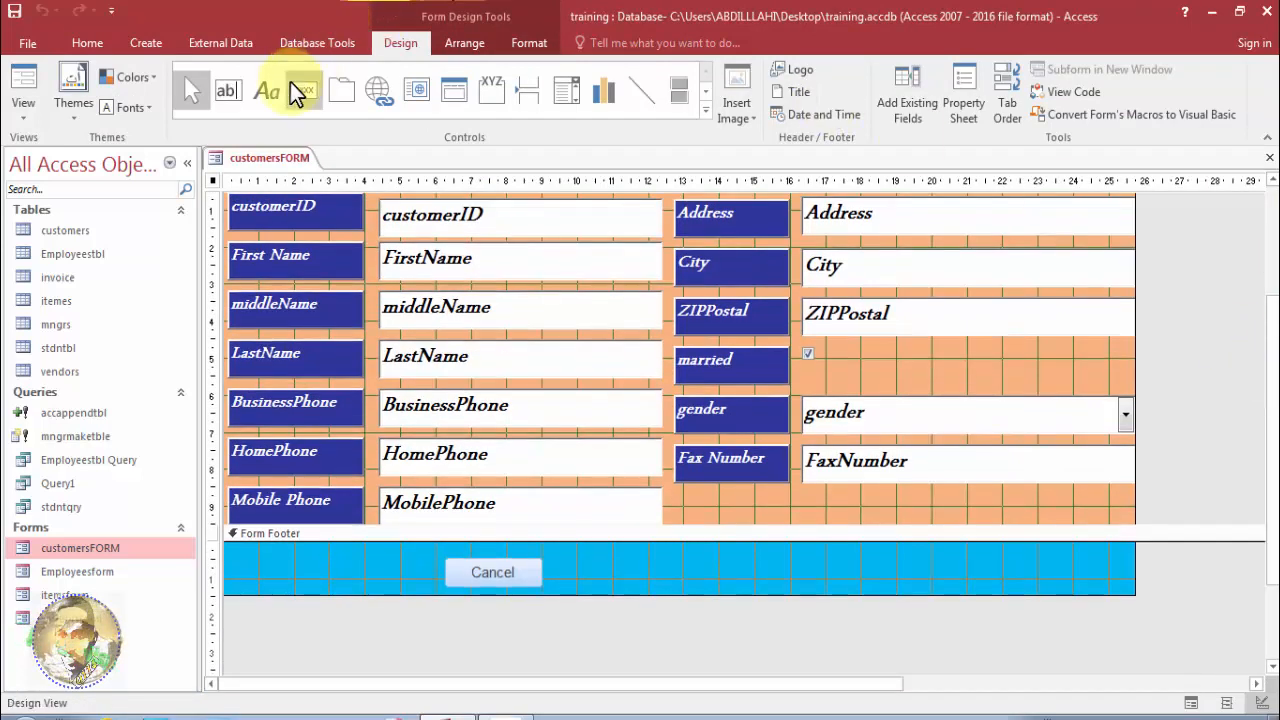
Draw a second footer button beside Cancel running Add New Record, labelled 'Add'.
{"action": "left_click", "coordinate": [300, 90]}
{"action": "left_click_drag", "start_coordinate": [585, 562], "coordinate": [667, 580]}
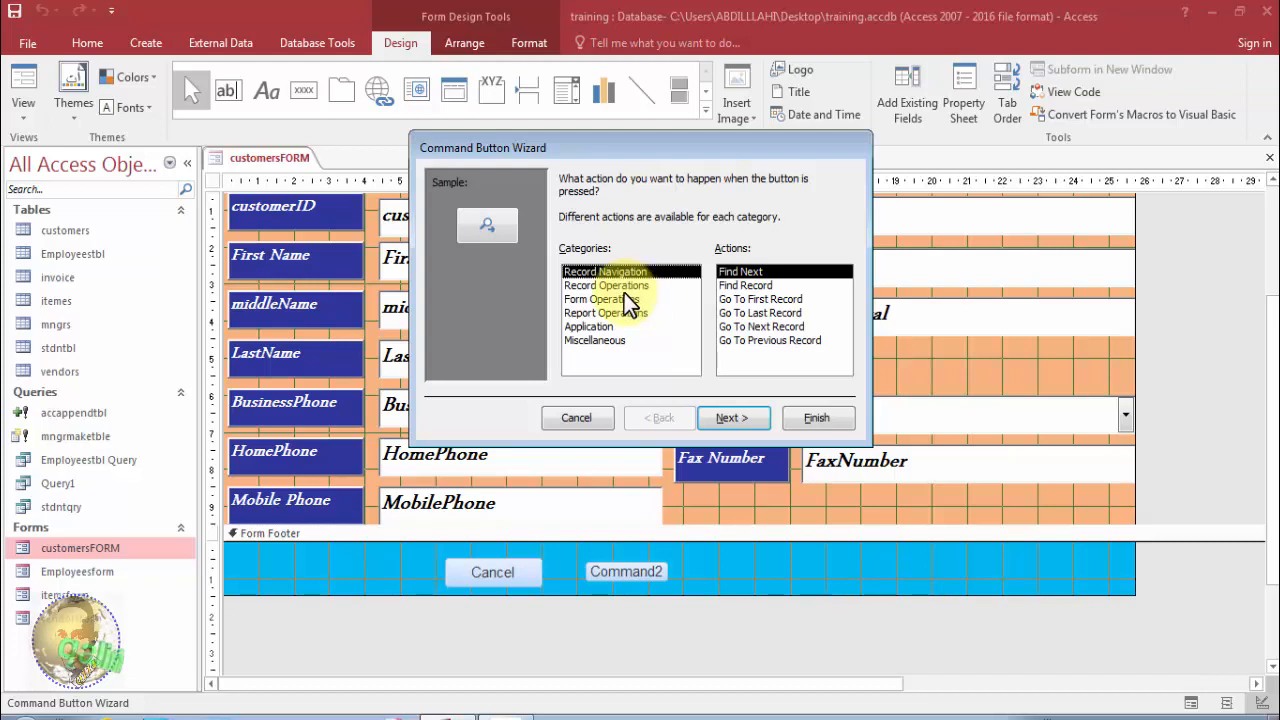
{"action": "left_click", "coordinate": [623, 288]}
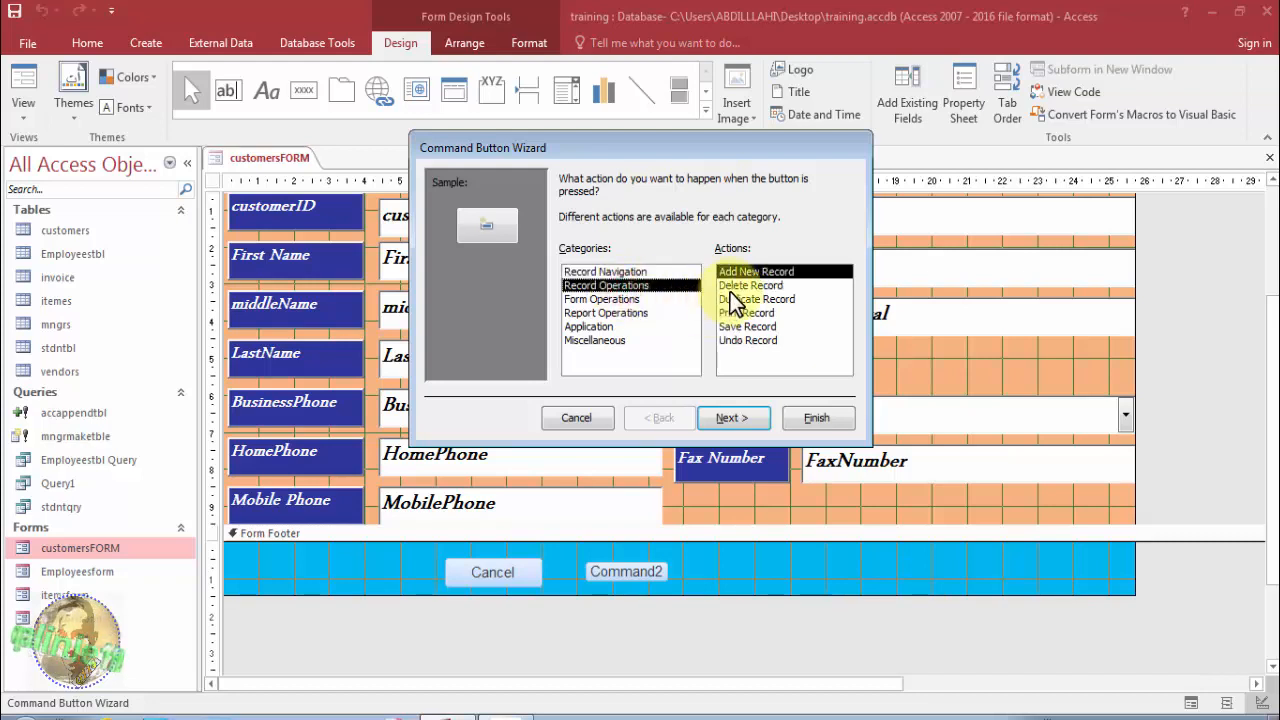
{"action": "left_click", "coordinate": [730, 417]}
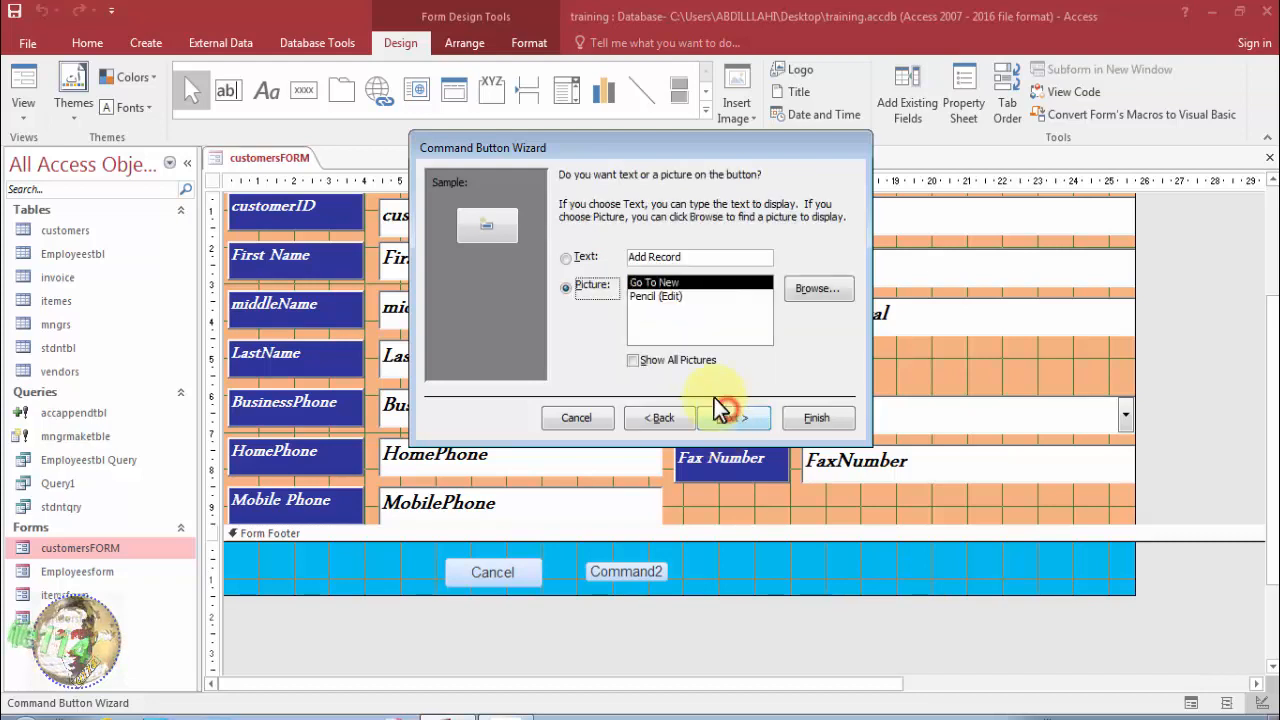
{"action": "left_click", "coordinate": [569, 259]}
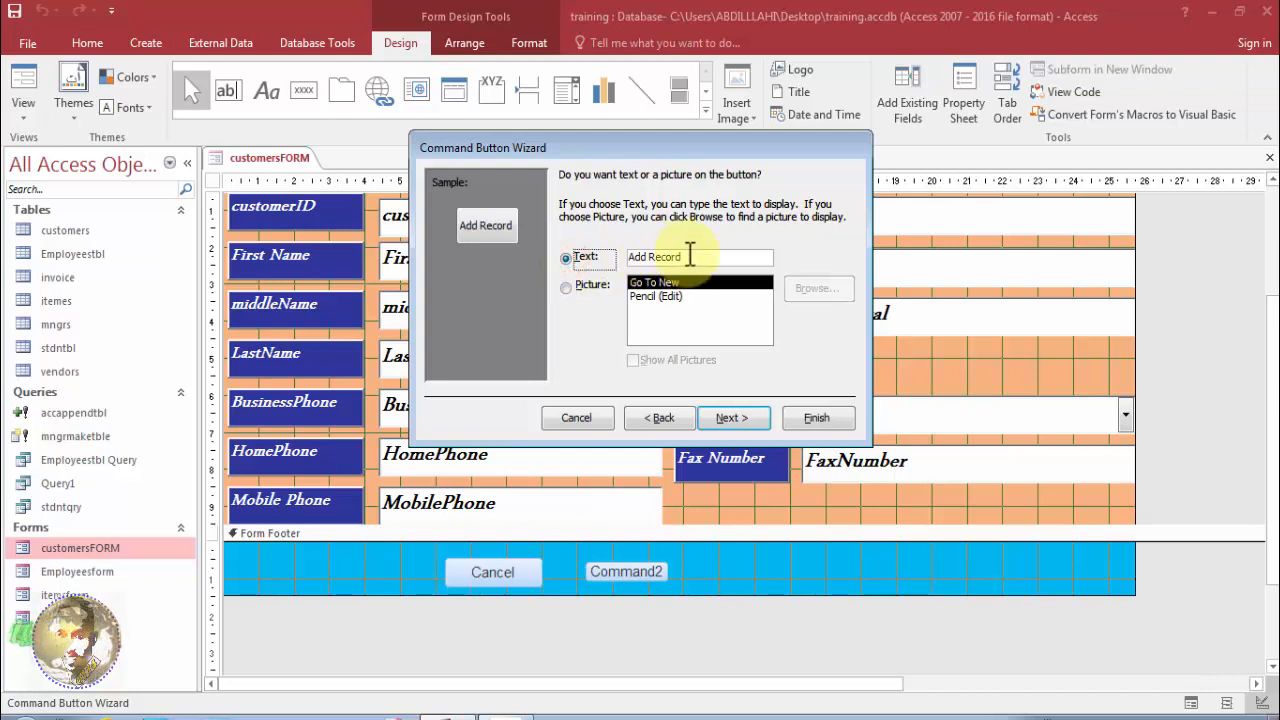
{"action": "left_click_drag", "start_coordinate": [686, 257], "coordinate": [649, 257]}
{"action": "key", "text": "BackSpace"}
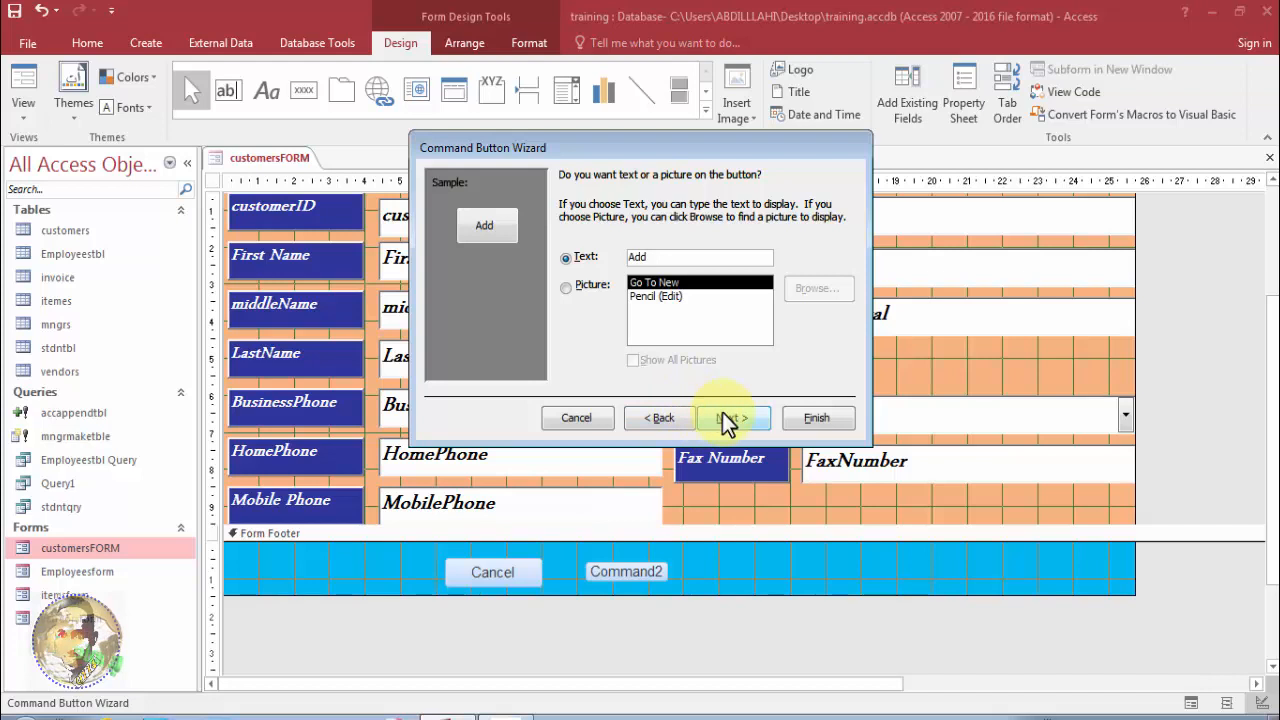
{"action": "left_click", "coordinate": [722, 412]}
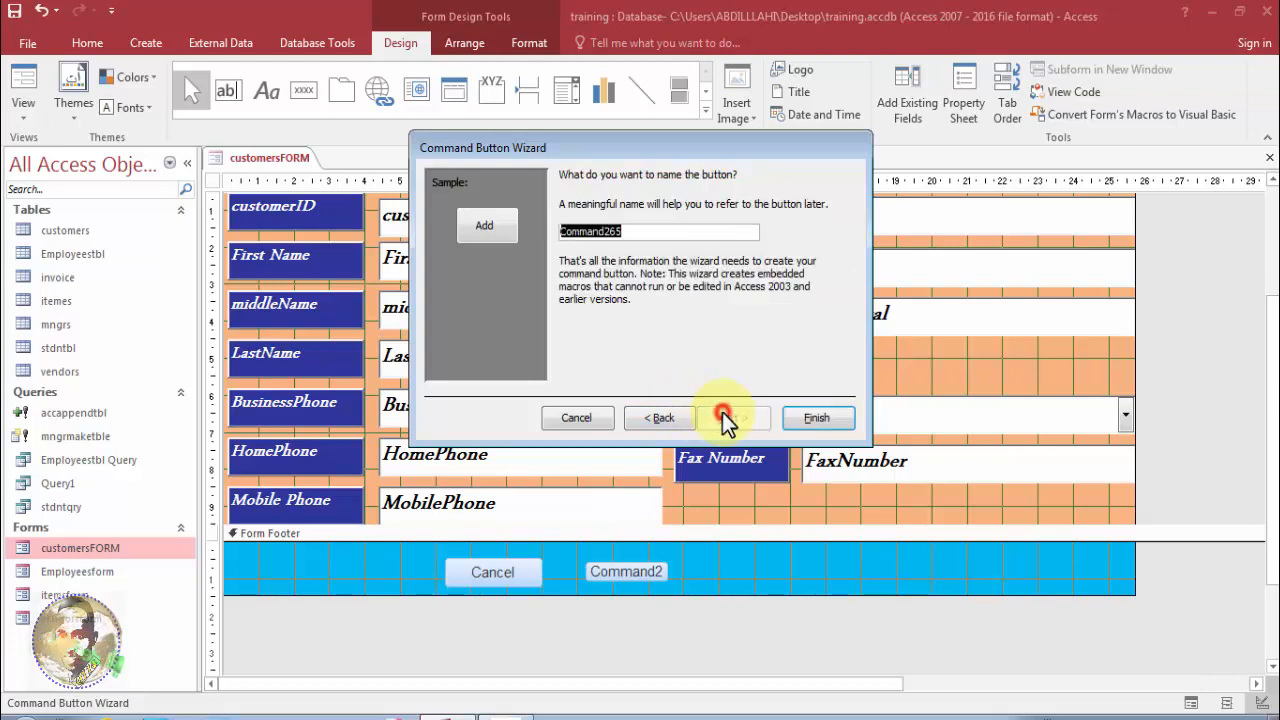
{"action": "left_click", "coordinate": [808, 420]}
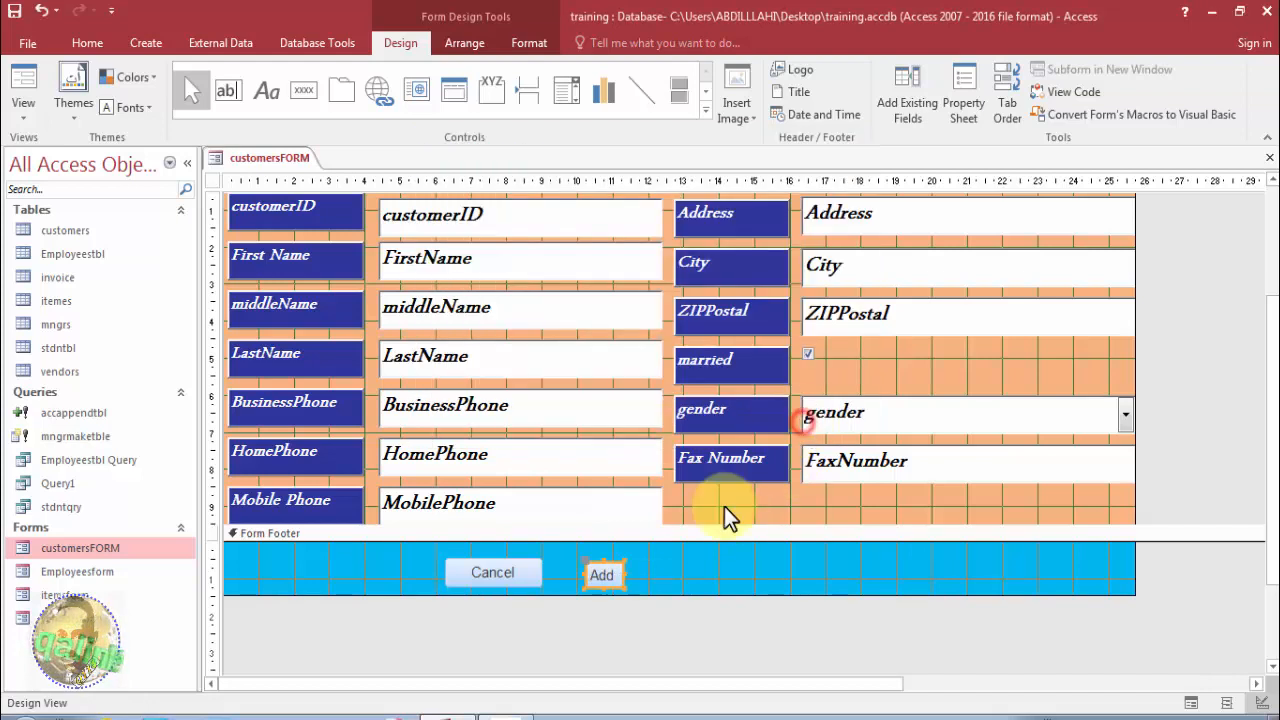
Select the Add button and widen its right edge slightly.
{"action": "left_click", "coordinate": [622, 572]}
{"action": "left_click_drag", "start_coordinate": [633, 574], "coordinate": [636, 574]}
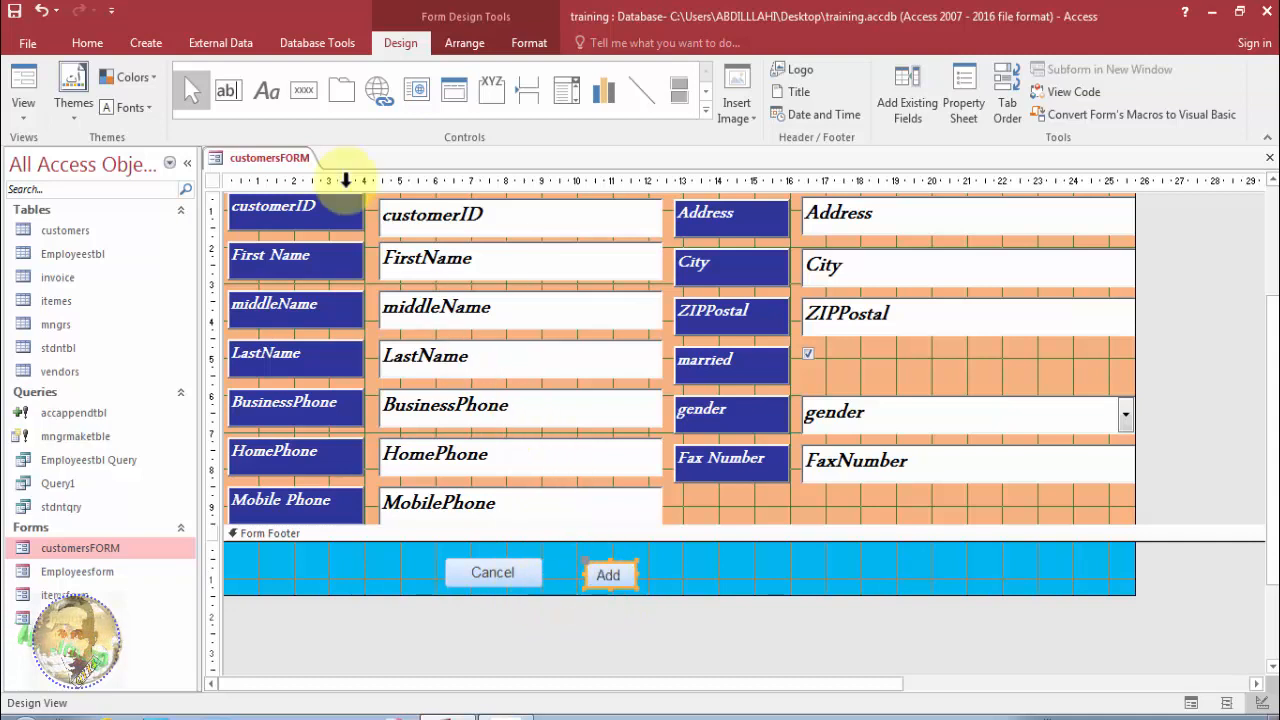
{"action": "left_click", "coordinate": [297, 94]}
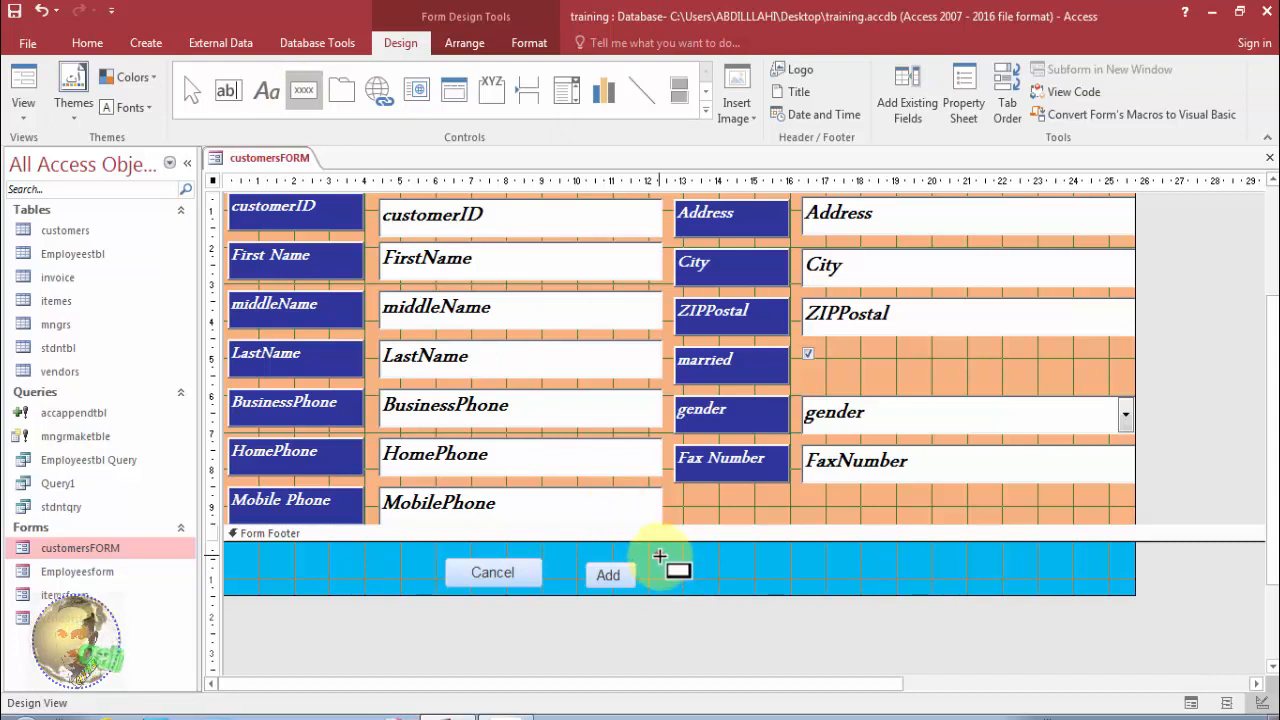
{"action": "left_click_drag", "start_coordinate": [660, 556], "coordinate": [750, 576]}
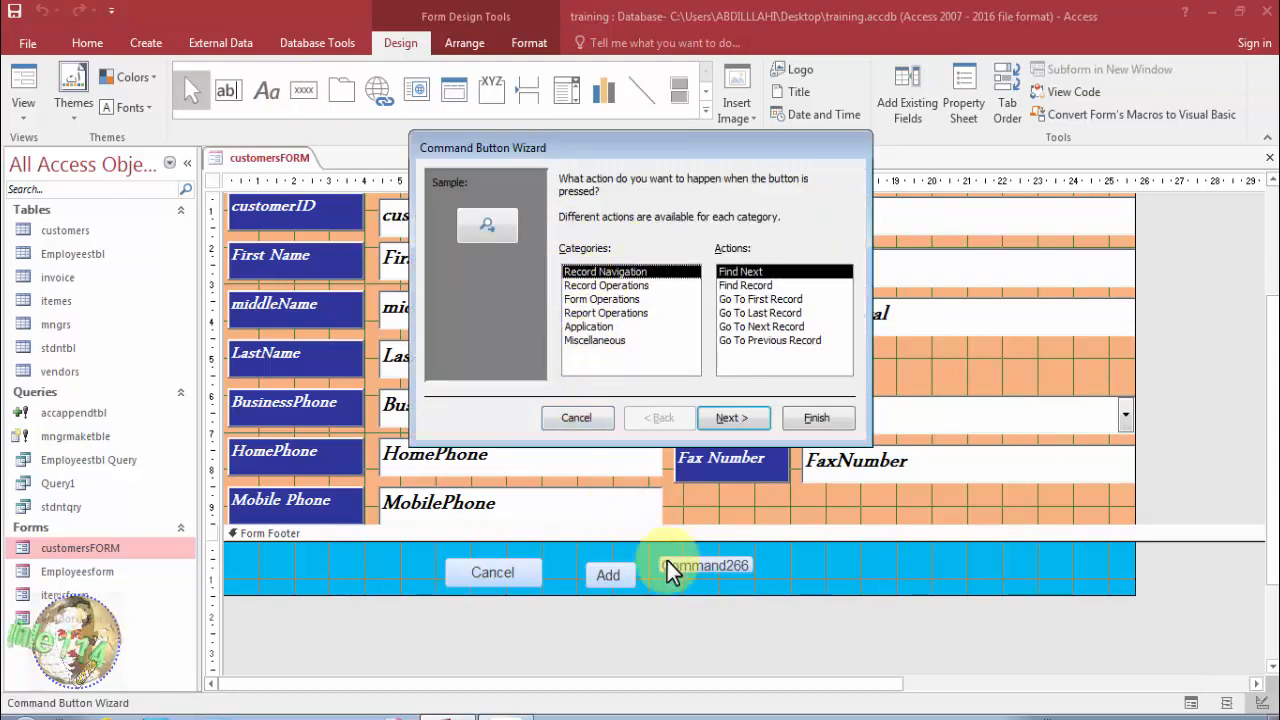
{"action": "left_click", "coordinate": [570, 416]}
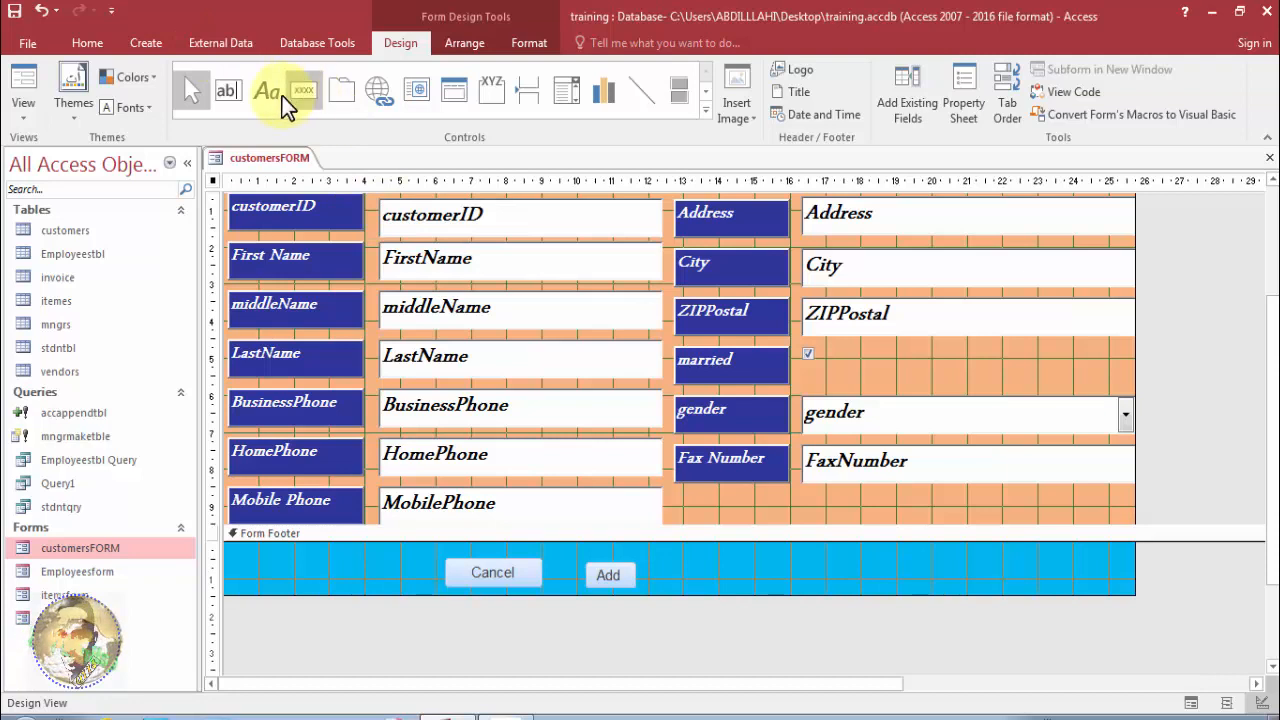
{"action": "left_click", "coordinate": [704, 112]}
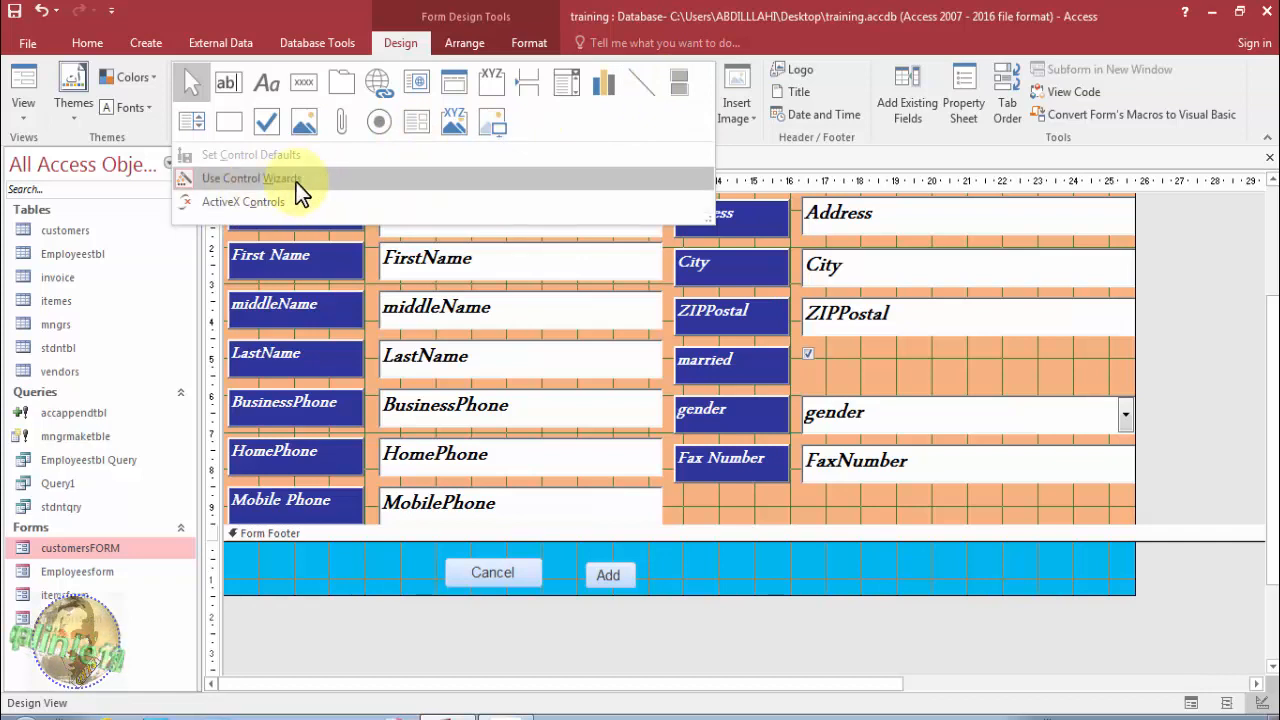
{"action": "left_click", "coordinate": [313, 183]}
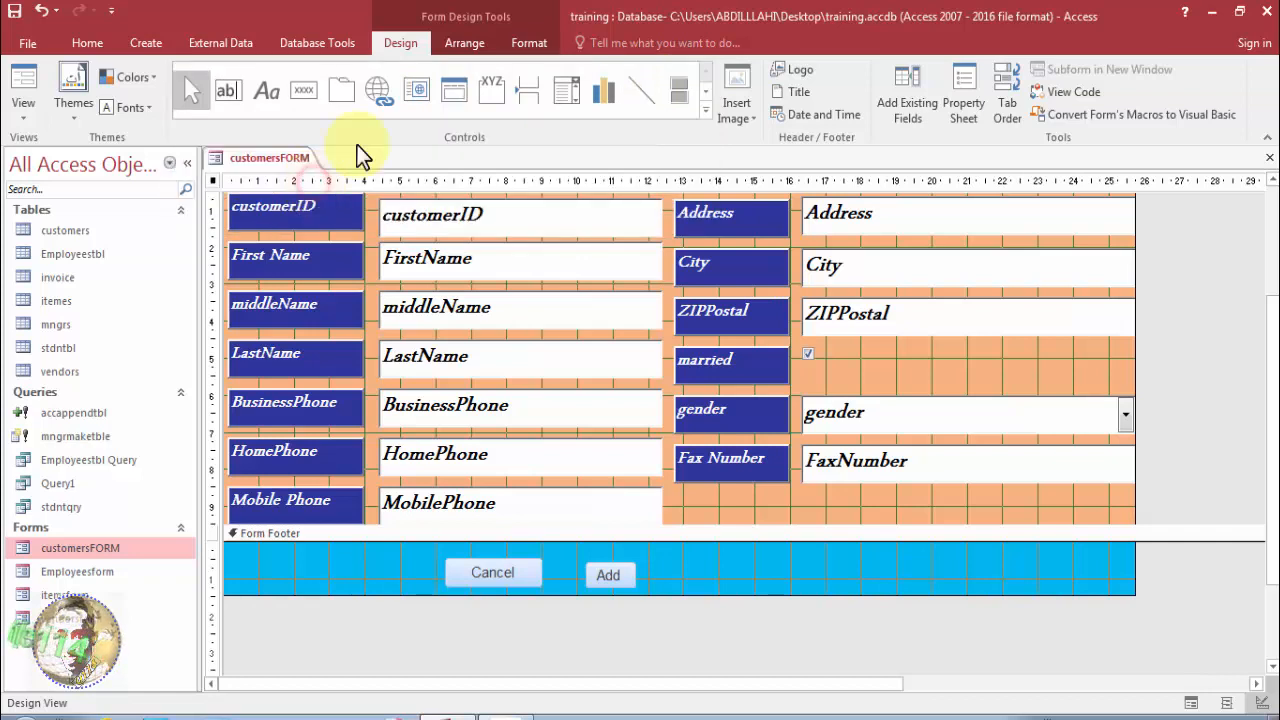
{"action": "left_click", "coordinate": [707, 112]}
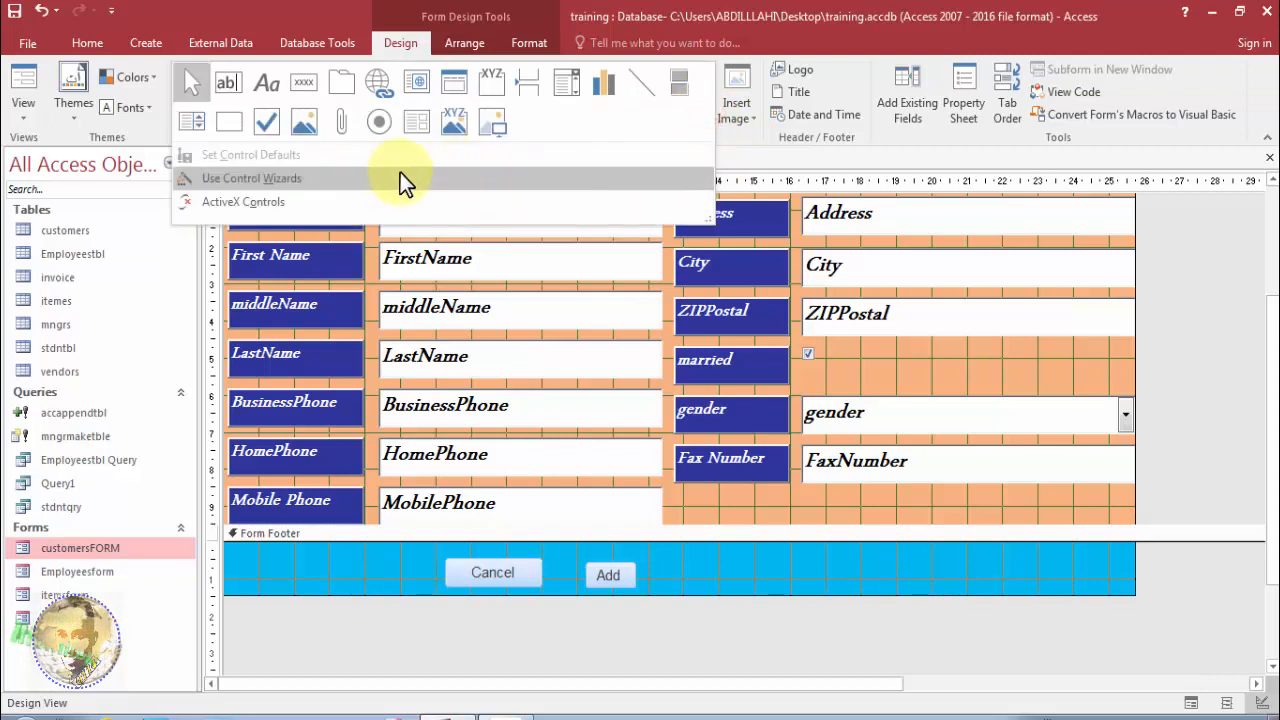
{"action": "left_click", "coordinate": [743, 145]}
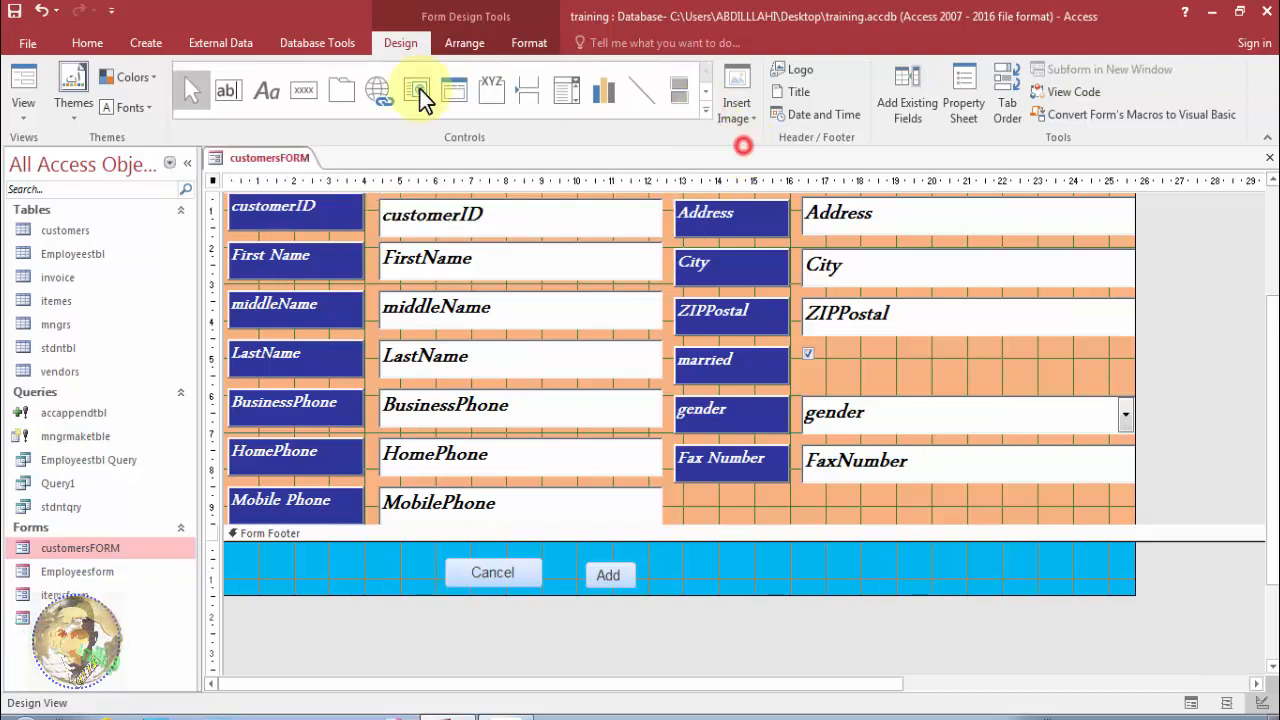
{"action": "left_click", "coordinate": [308, 89]}
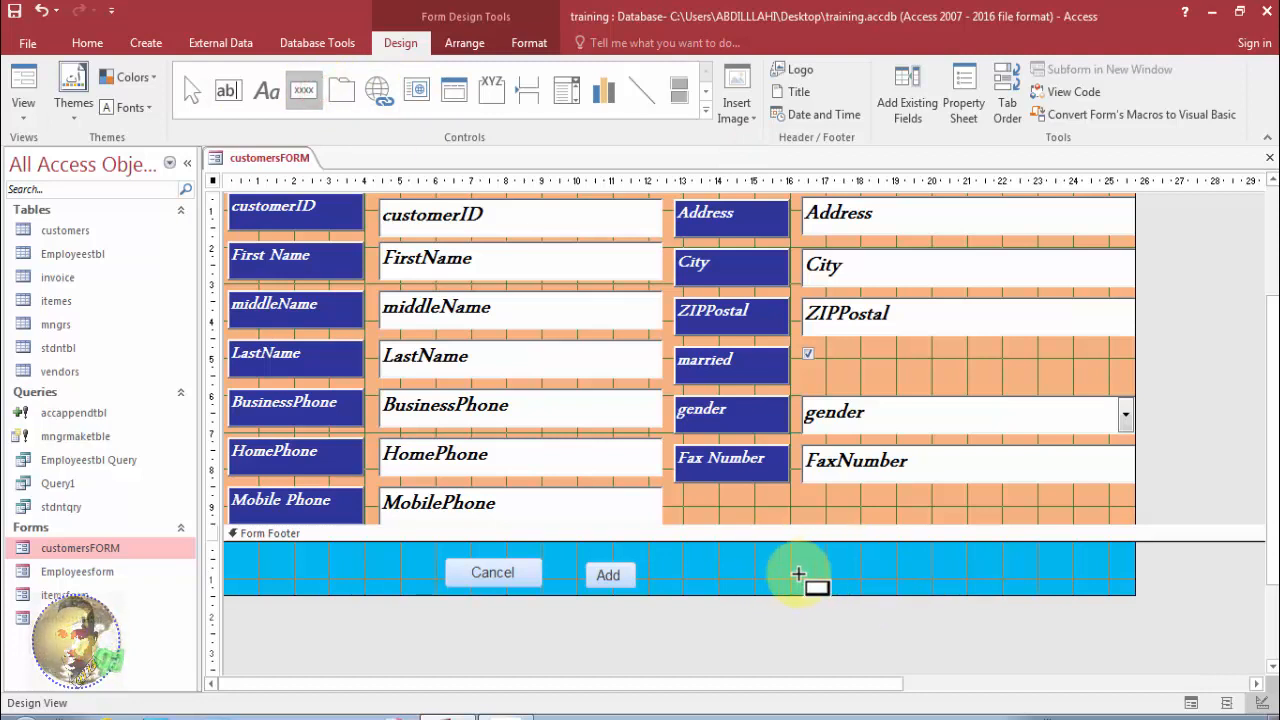
{"action": "left_click_drag", "start_coordinate": [772, 562], "coordinate": [932, 594]}
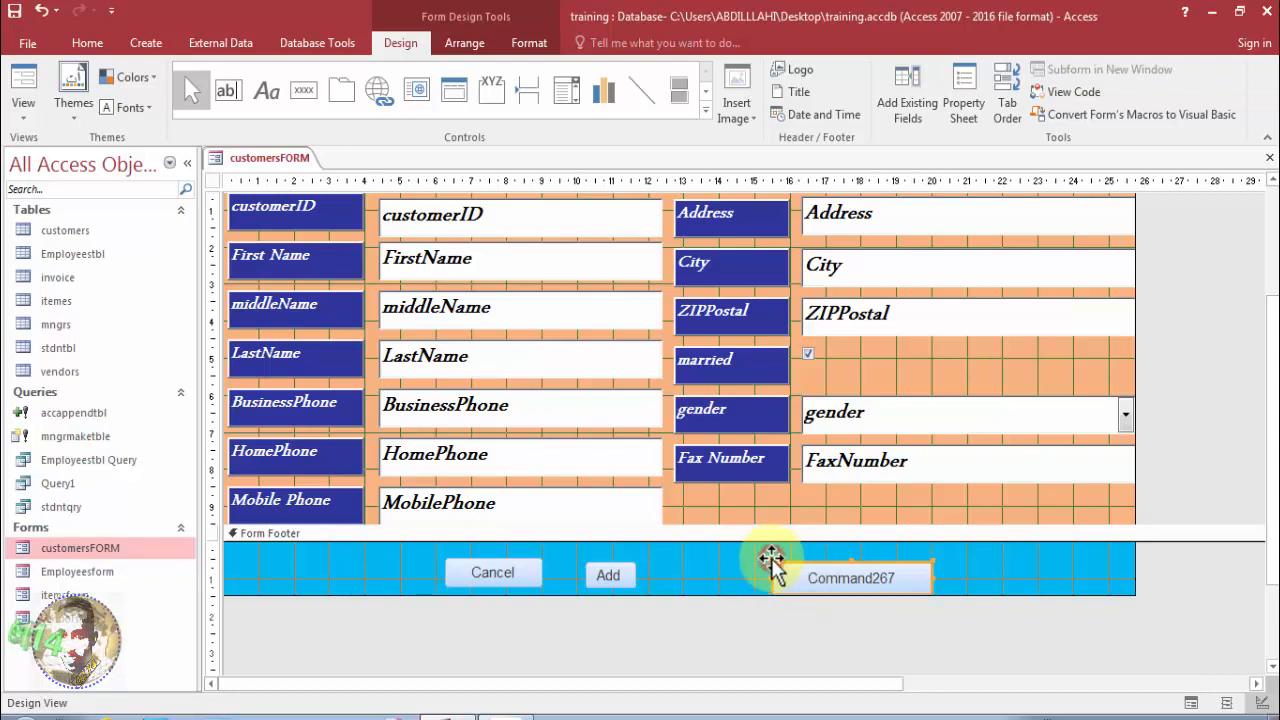
{"action": "key", "text": "Delete"}
{"action": "left_click", "coordinate": [706, 106]}
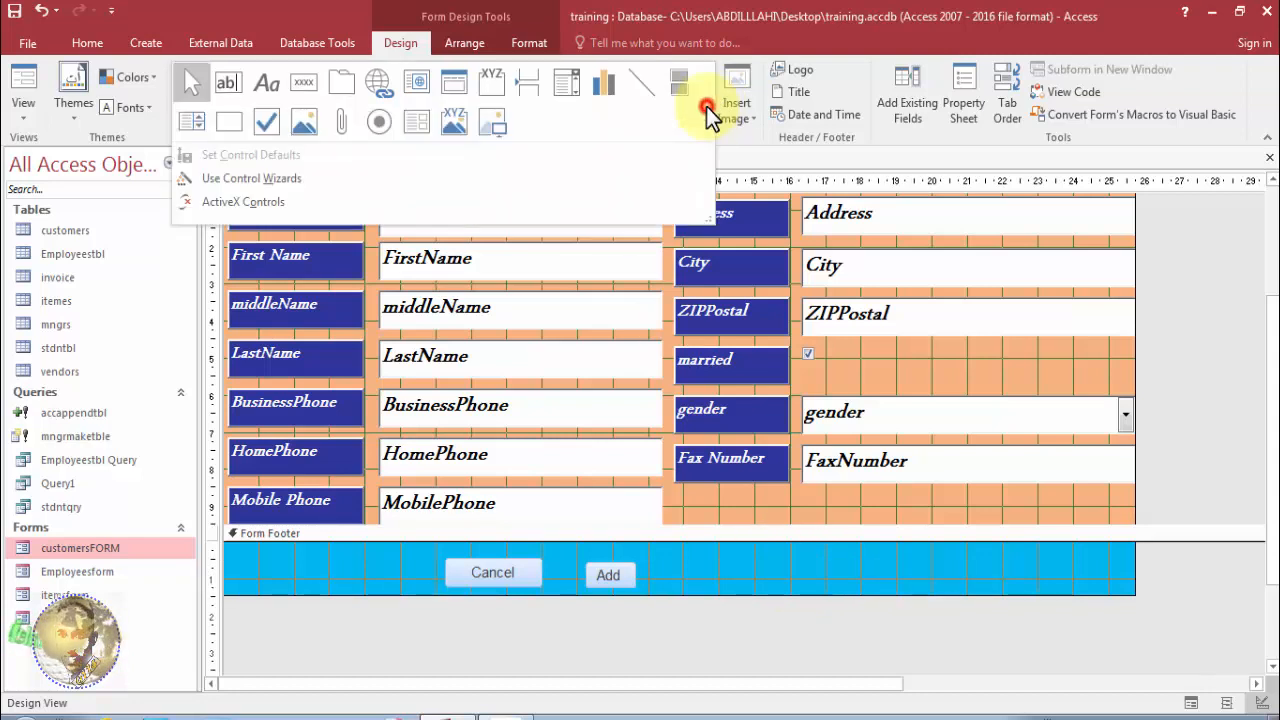
{"action": "left_click", "coordinate": [358, 172]}
{"action": "left_click", "coordinate": [300, 90]}
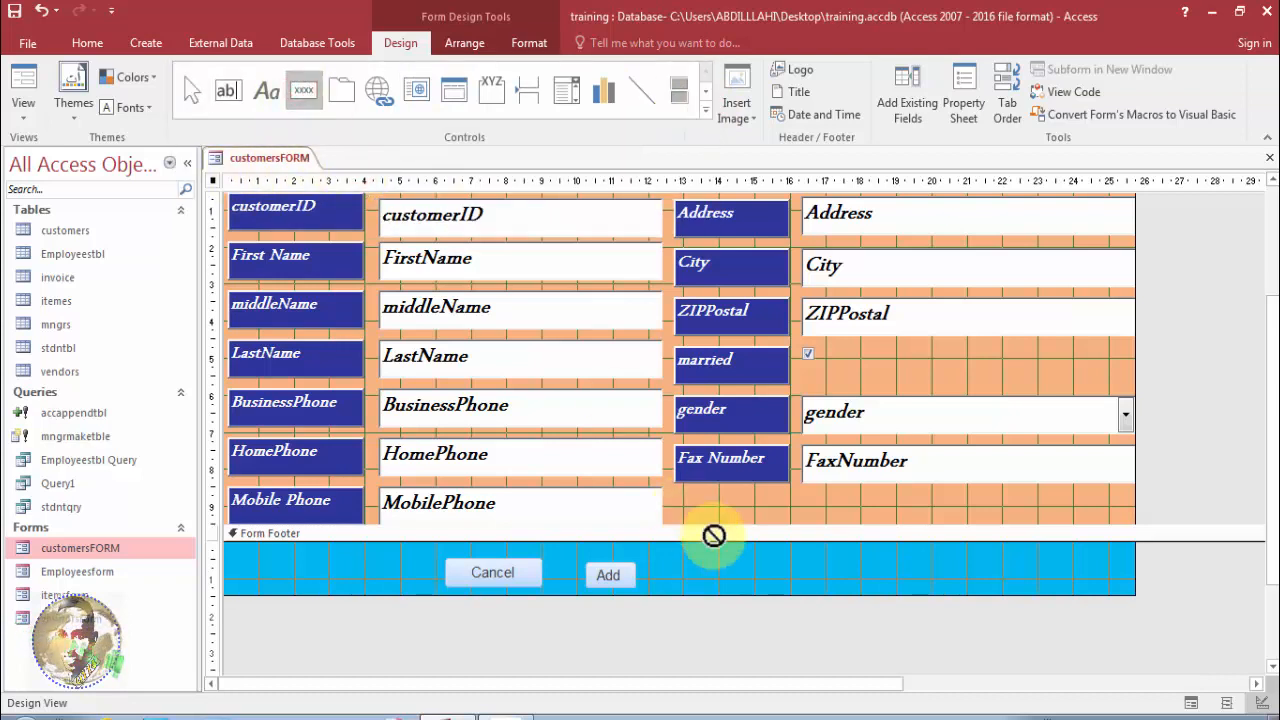
Draw a footer button right of Add running Form Operations > Close Form, labelled 'Close'.
{"action": "left_click_drag", "start_coordinate": [699, 559], "coordinate": [768, 588]}
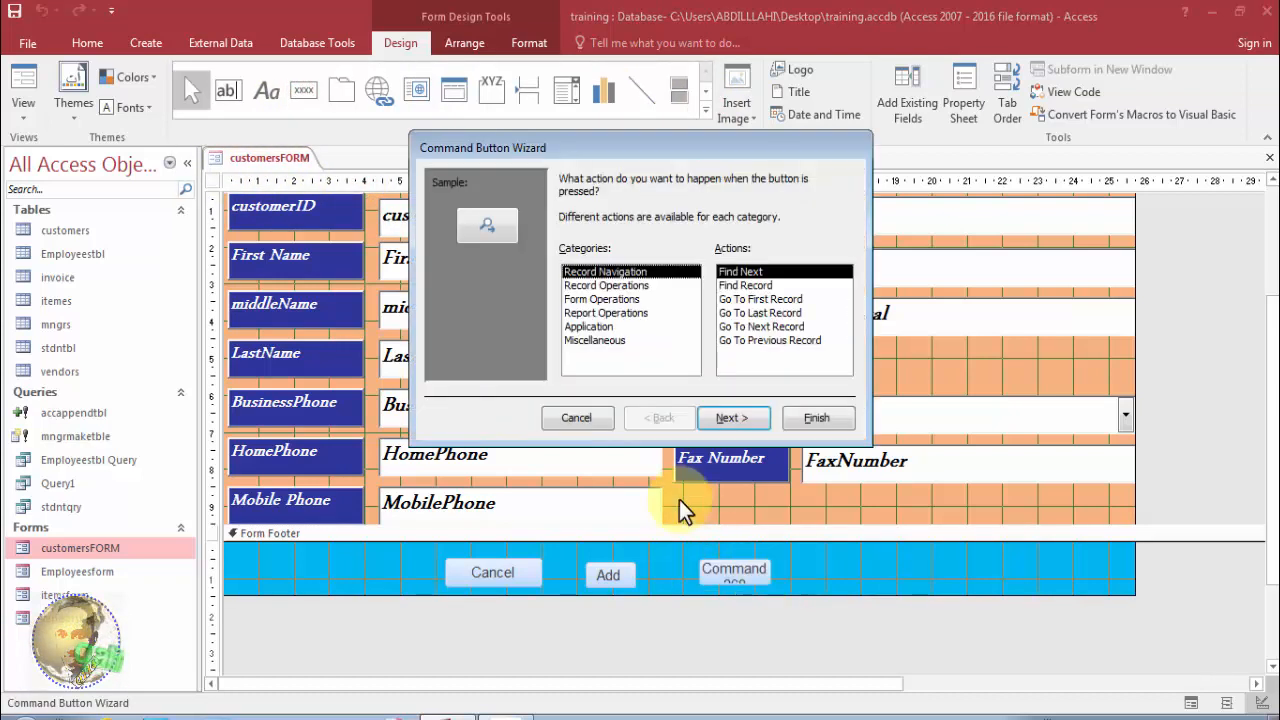
{"action": "left_click", "coordinate": [605, 286]}
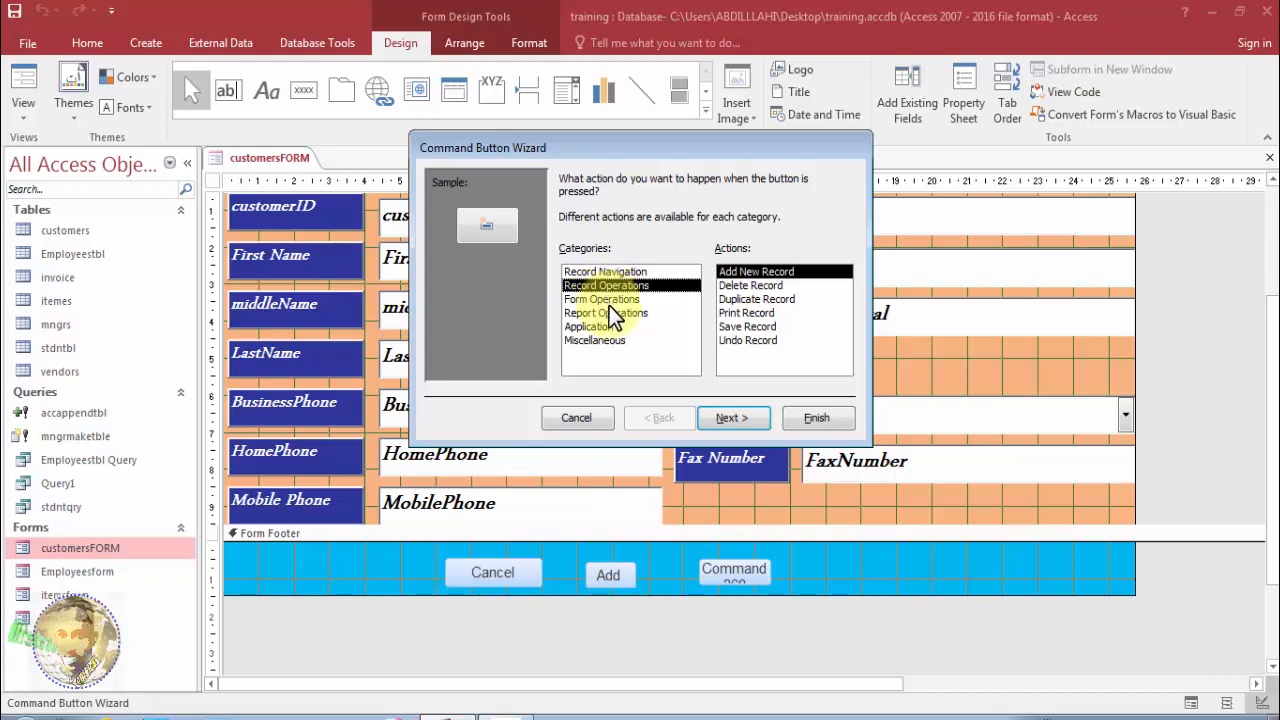
{"action": "left_click", "coordinate": [608, 301]}
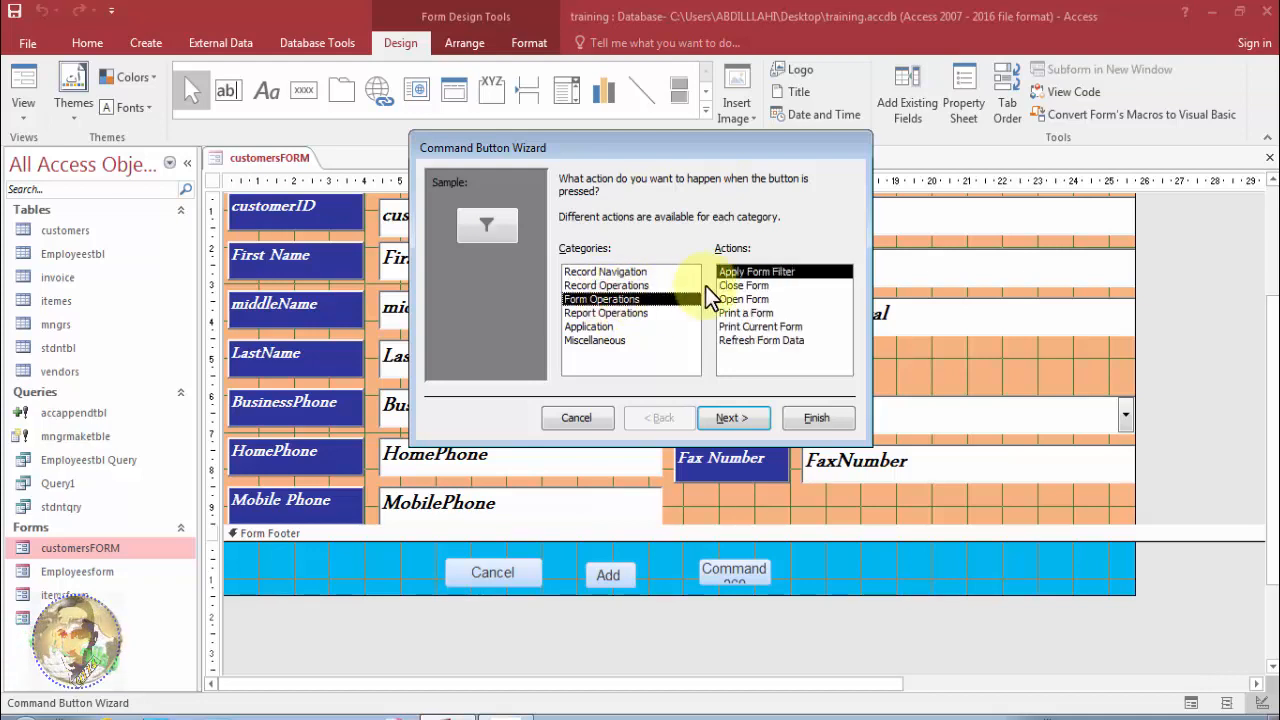
{"action": "left_click", "coordinate": [743, 286]}
{"action": "left_click", "coordinate": [730, 418]}
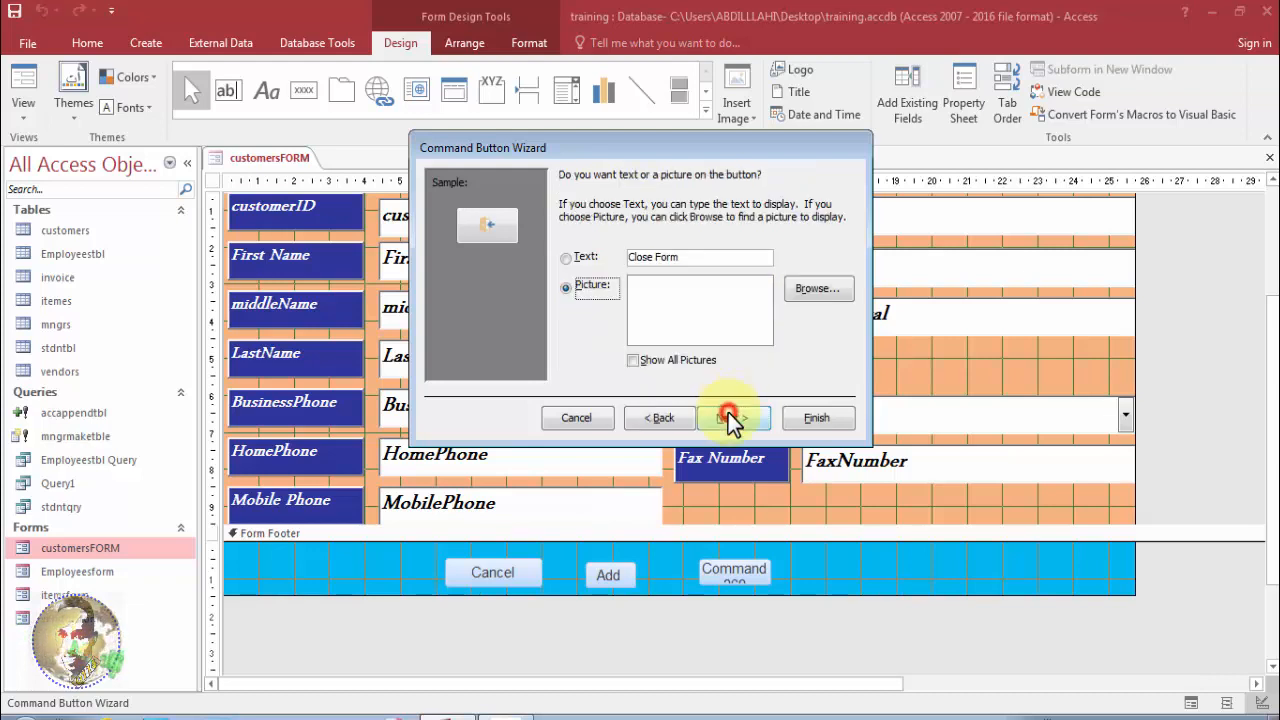
{"action": "left_click_drag", "start_coordinate": [691, 258], "coordinate": [659, 259]}
{"action": "key", "text": "BackSpace"}
{"action": "left_click", "coordinate": [566, 258]}
{"action": "left_click", "coordinate": [726, 412]}
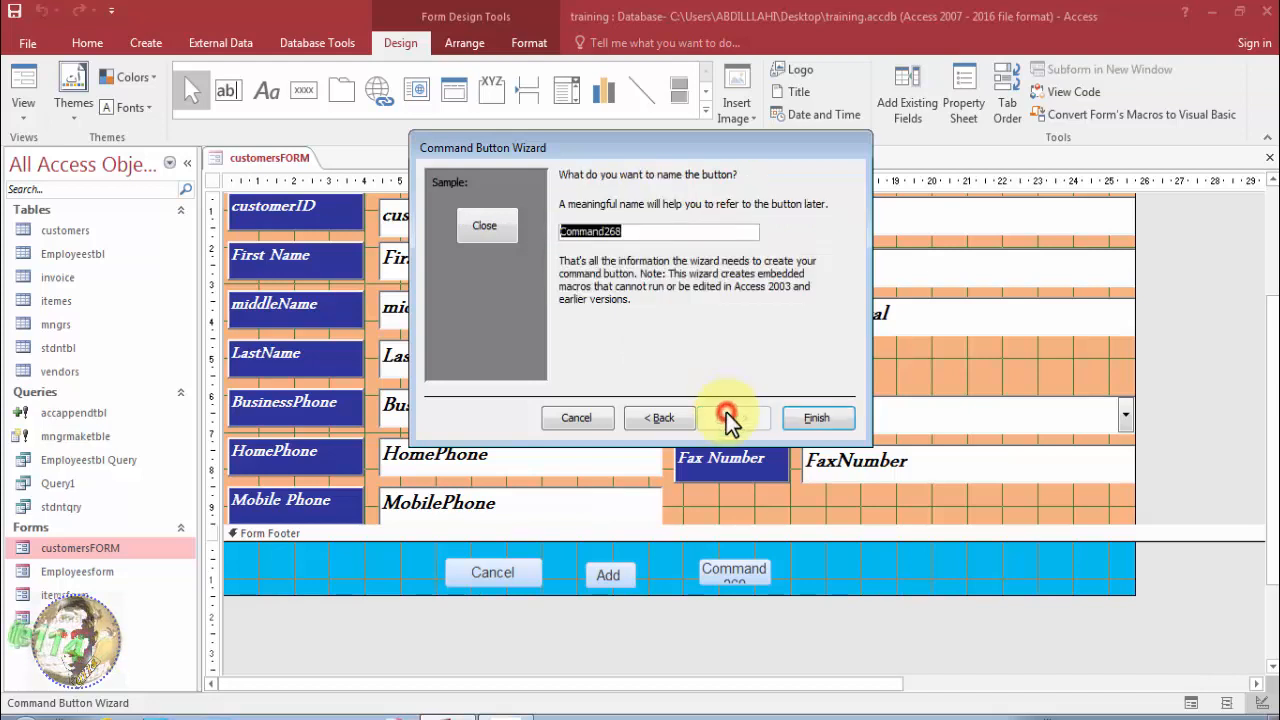
{"action": "left_click", "coordinate": [815, 417]}
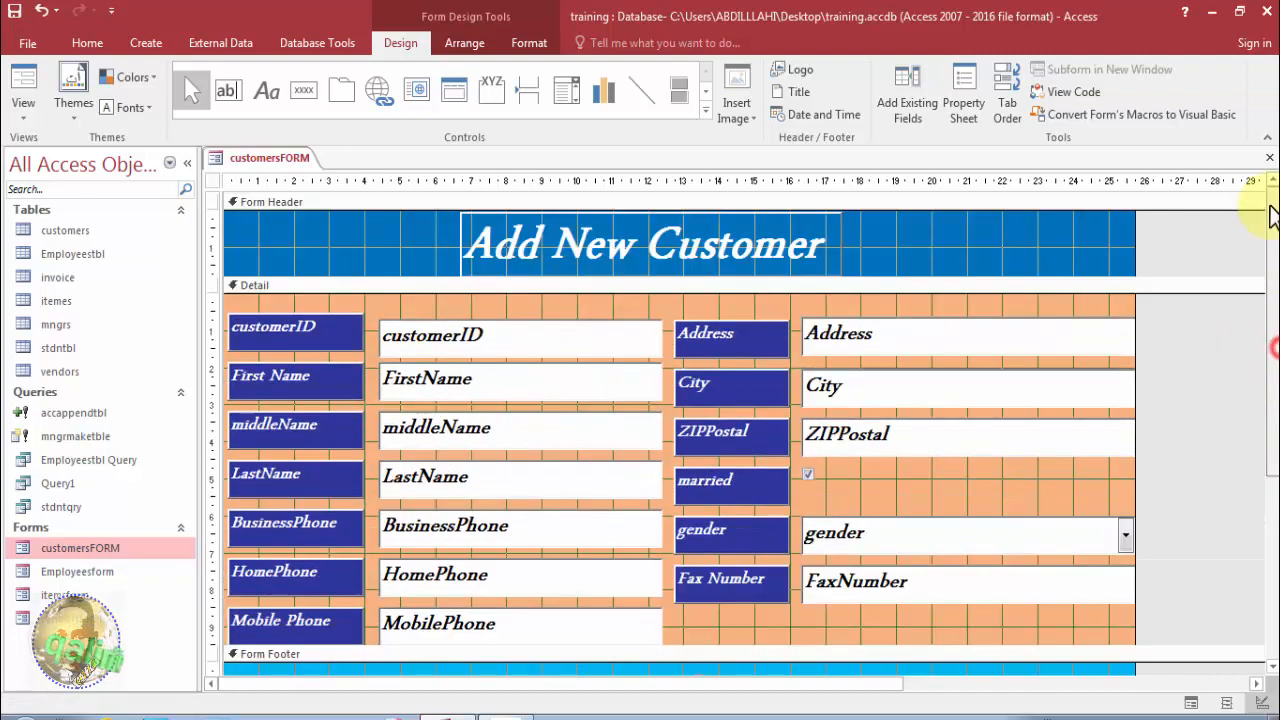
{"action": "left_click_drag", "start_coordinate": [1270, 355], "coordinate": [1270, 225]}
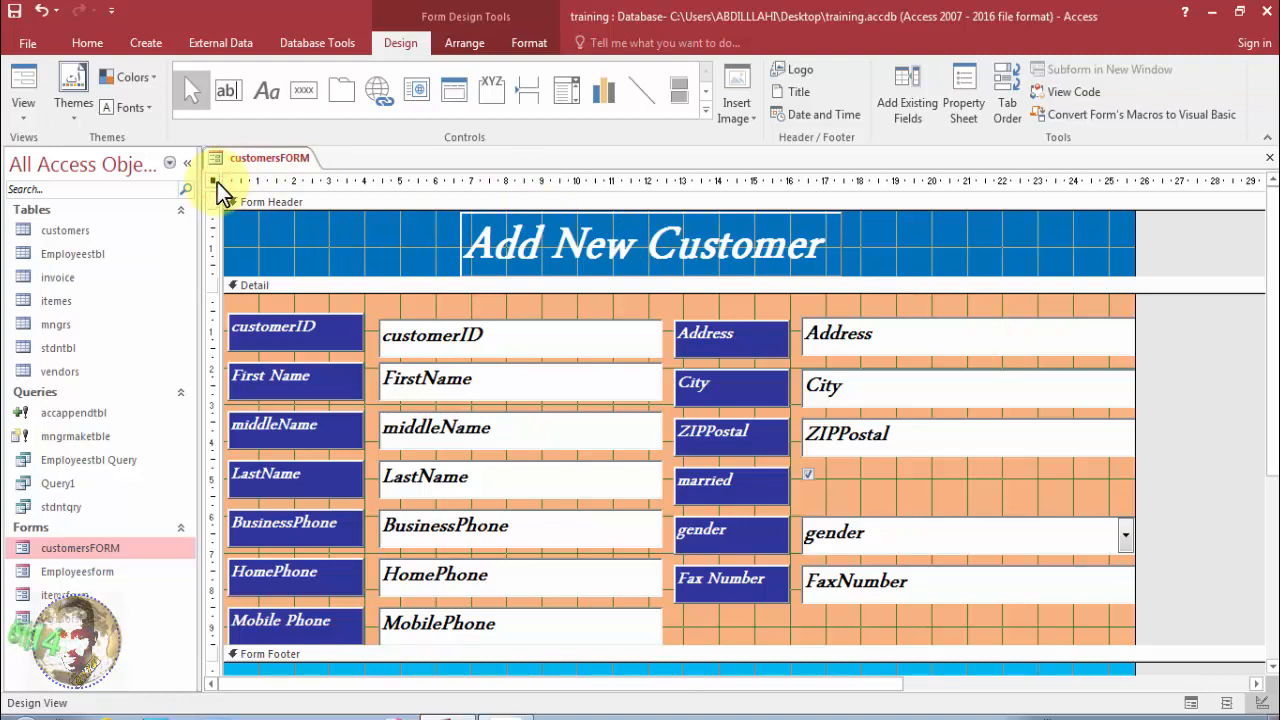
Open customersFORM in Form View and move its window up slightly.
{"action": "right_click", "coordinate": [251, 163]}
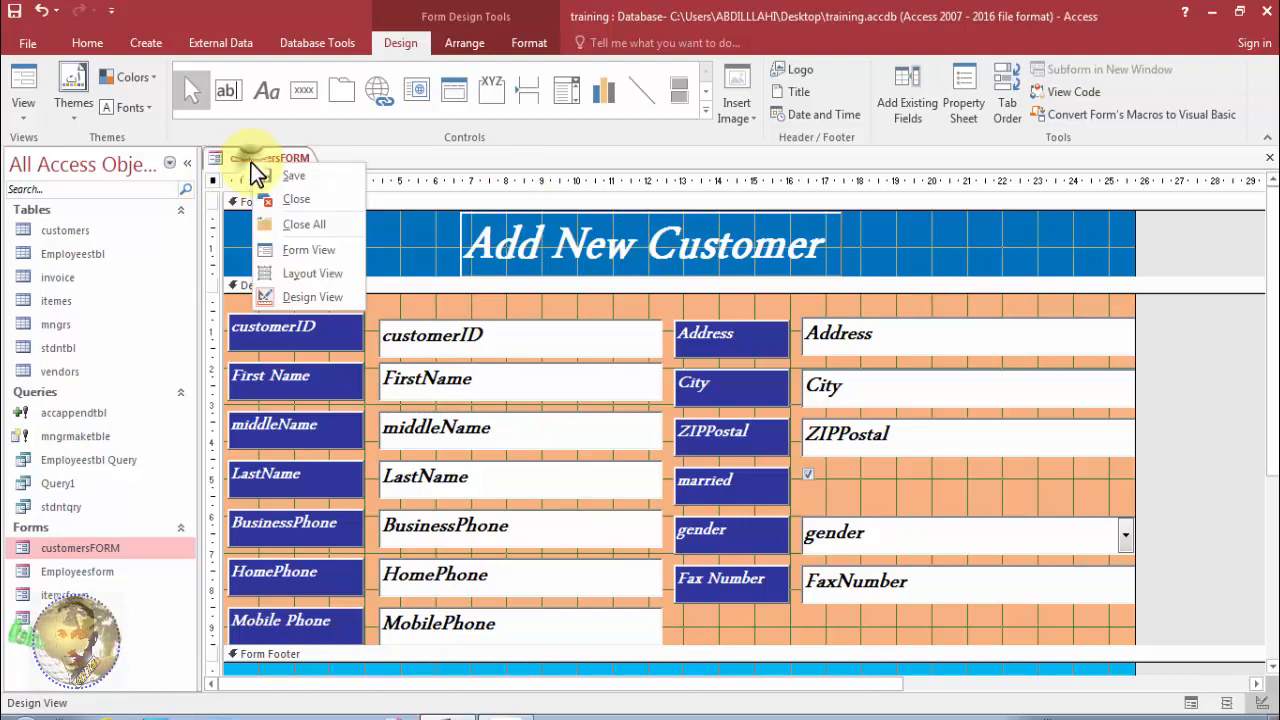
{"action": "left_click", "coordinate": [288, 250]}
{"action": "left_click_drag", "start_coordinate": [410, 181], "coordinate": [404, 152]}
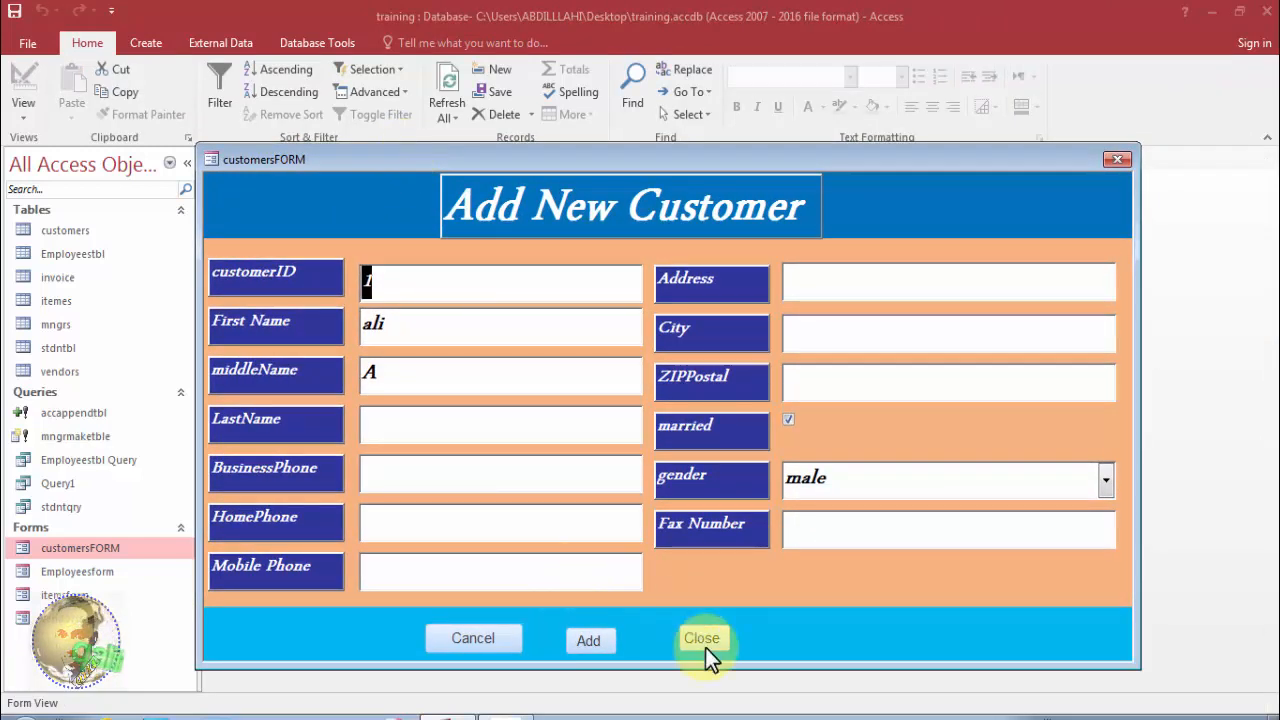
Test Add by entering 7 and 'gfgfdg' in a new record, then discard it with Cancel.
{"action": "left_click", "coordinate": [599, 648]}
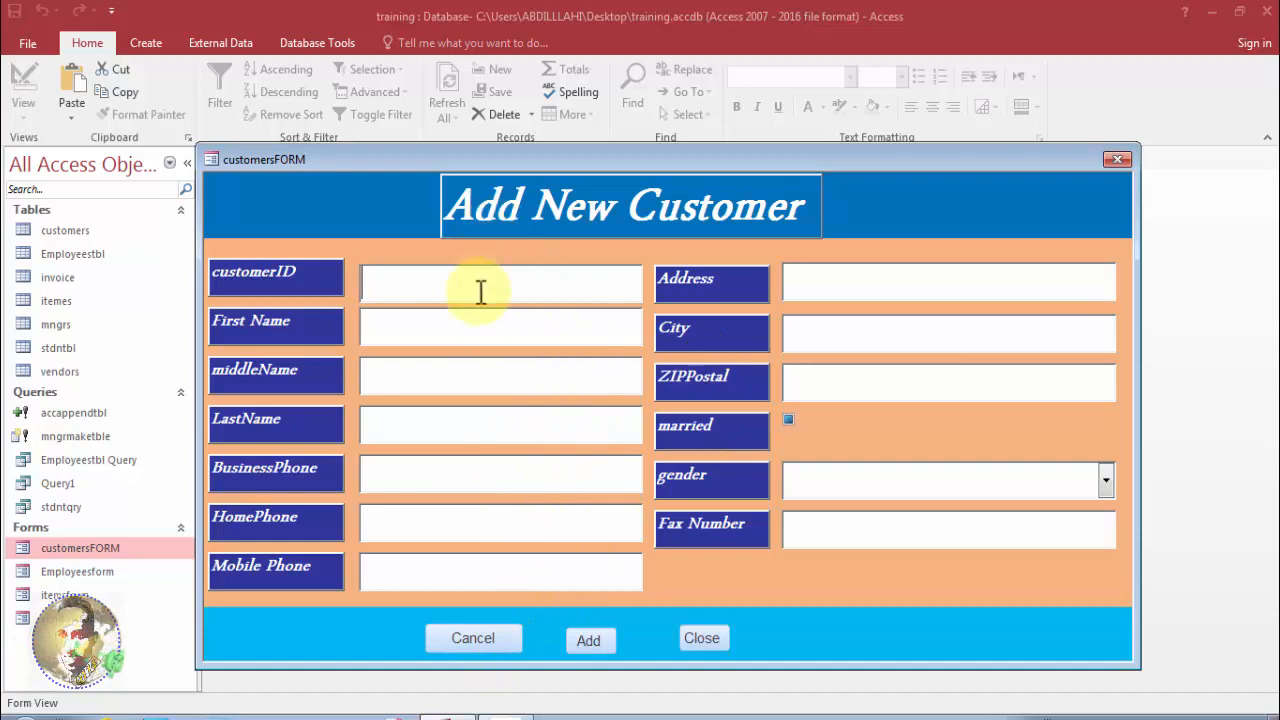
{"action": "type", "text": "7"}
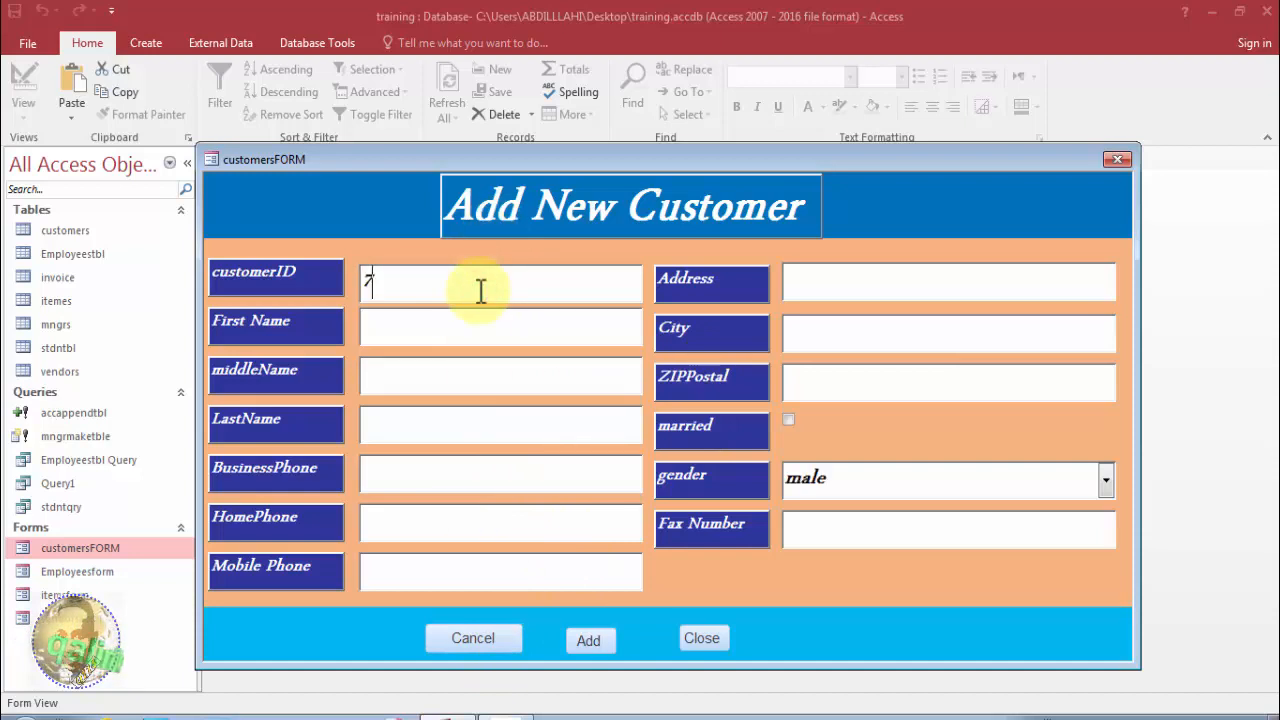
{"action": "left_click", "coordinate": [475, 329]}
{"action": "type", "text": "gfgfdg"}
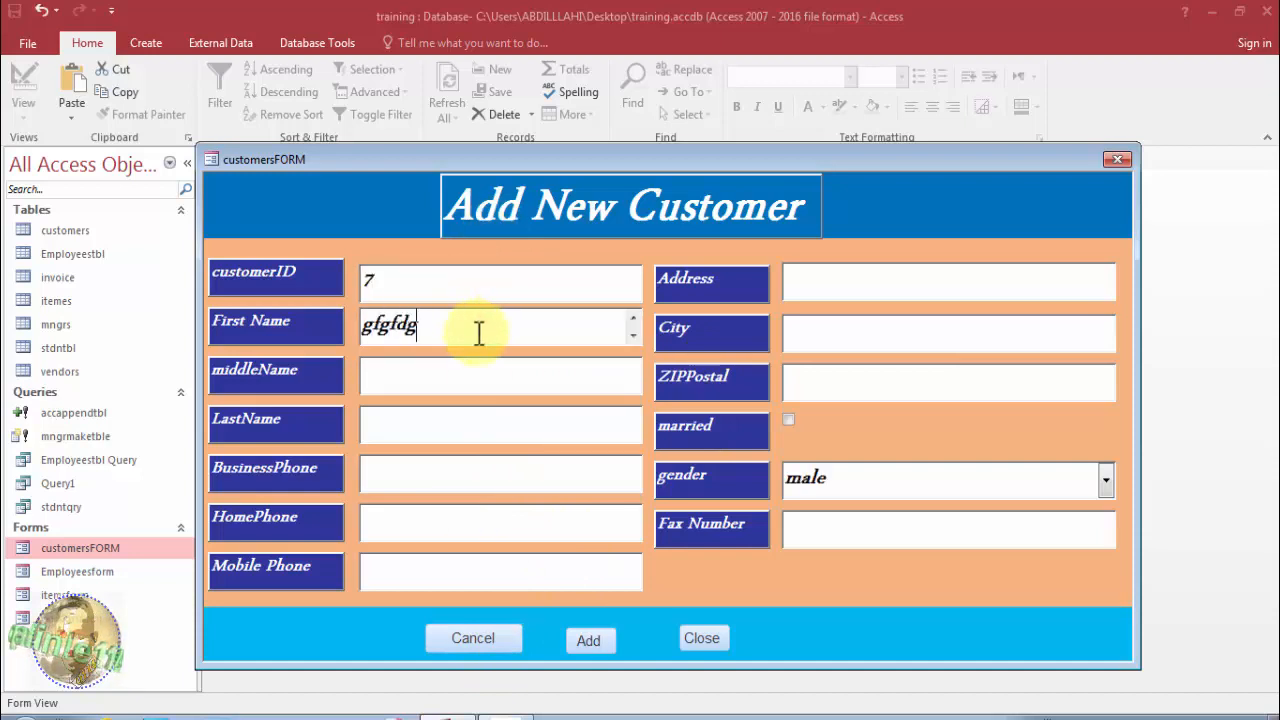
{"action": "left_click", "coordinate": [478, 645]}
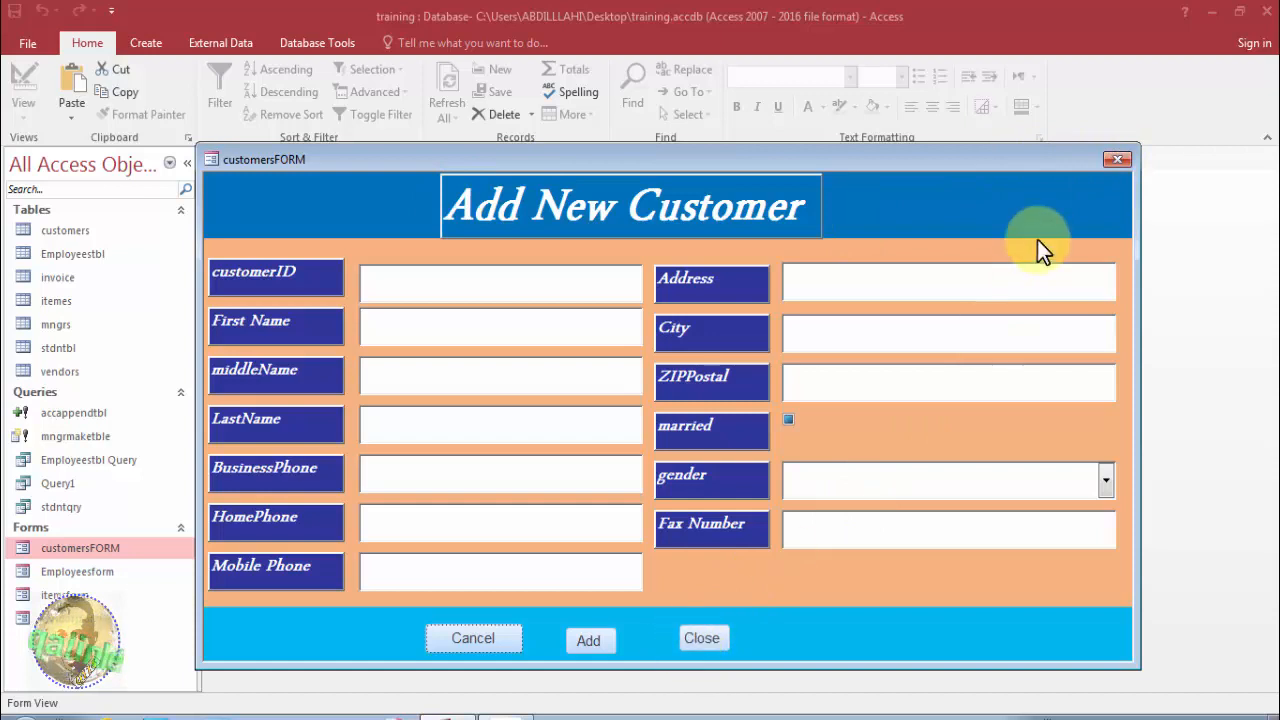
{"action": "right_click", "coordinate": [1039, 157]}
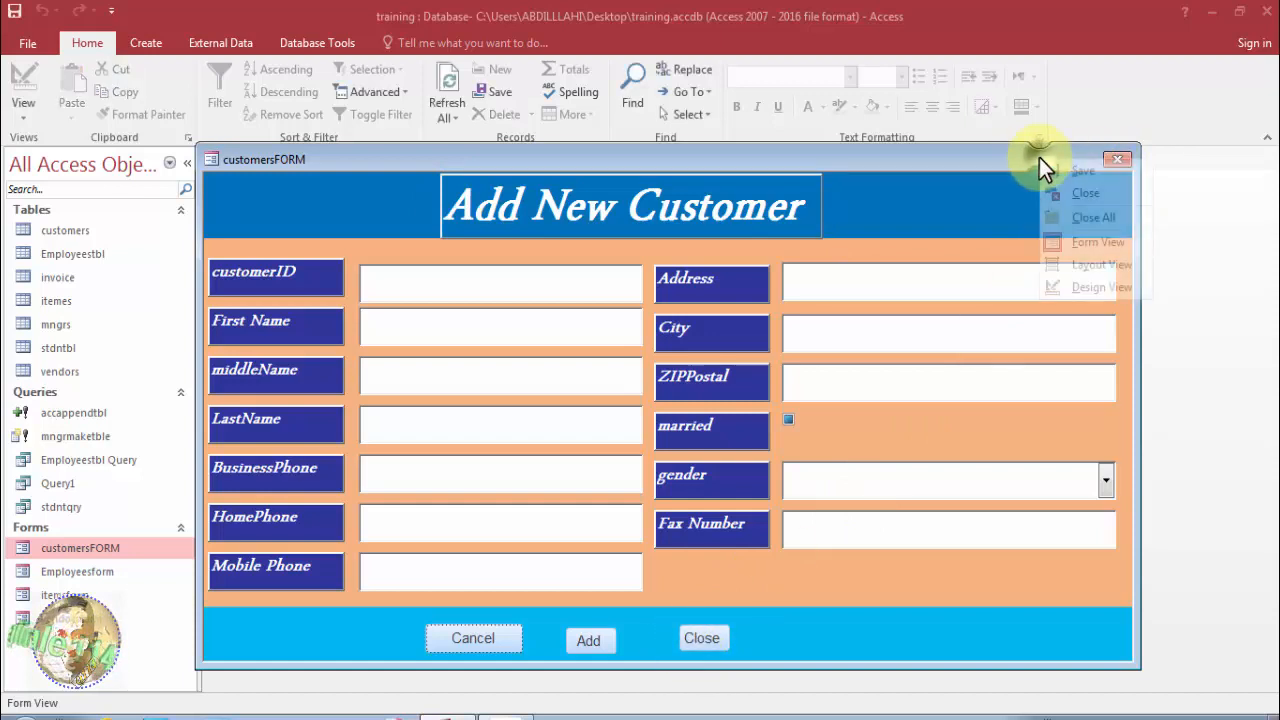
In Design View, set the form's Close Button property to No in the Property Sheet.
{"action": "left_click", "coordinate": [1050, 283]}
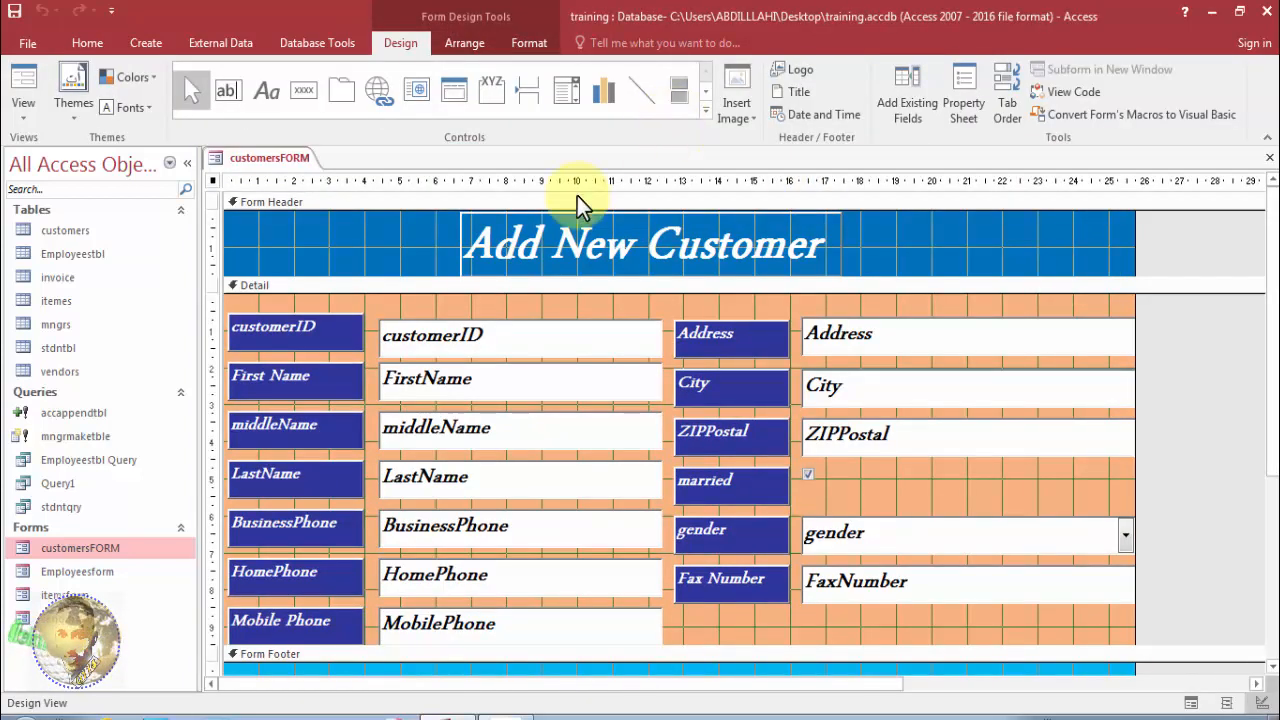
{"action": "key", "text": "F4"}
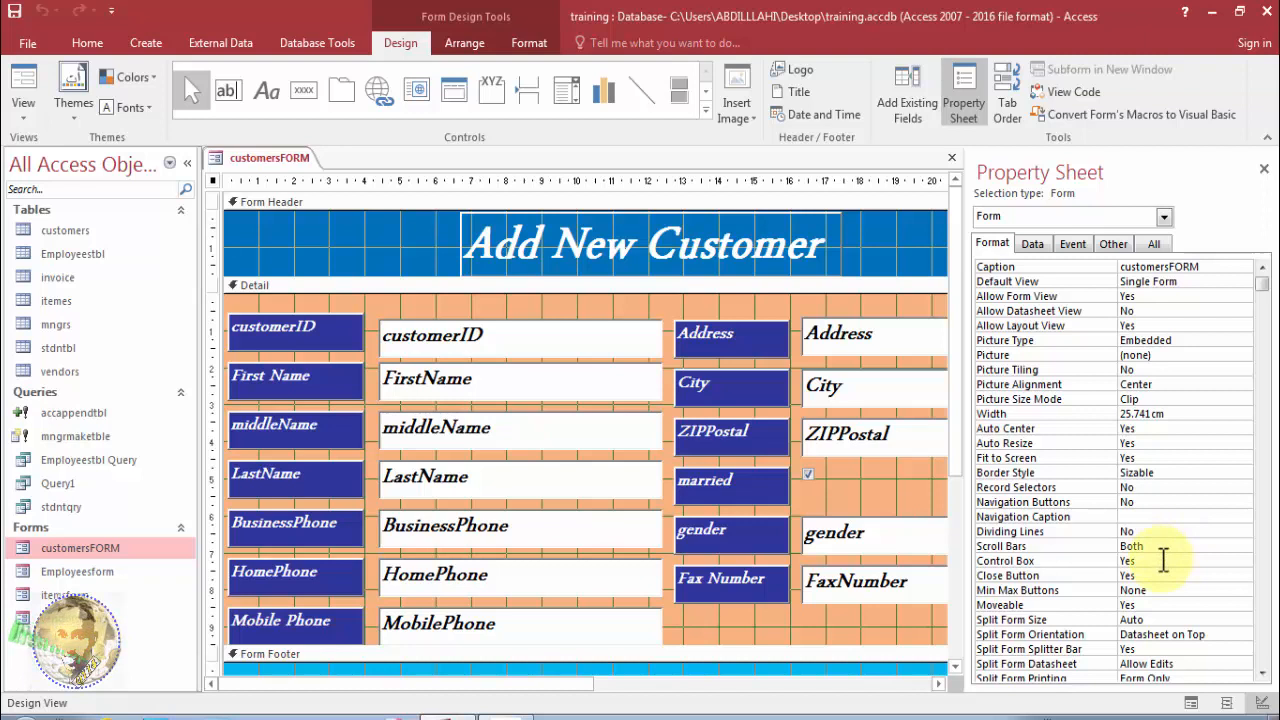
{"action": "left_click", "coordinate": [1152, 575]}
{"action": "left_click", "coordinate": [1246, 575]}
{"action": "left_click", "coordinate": [1213, 600]}
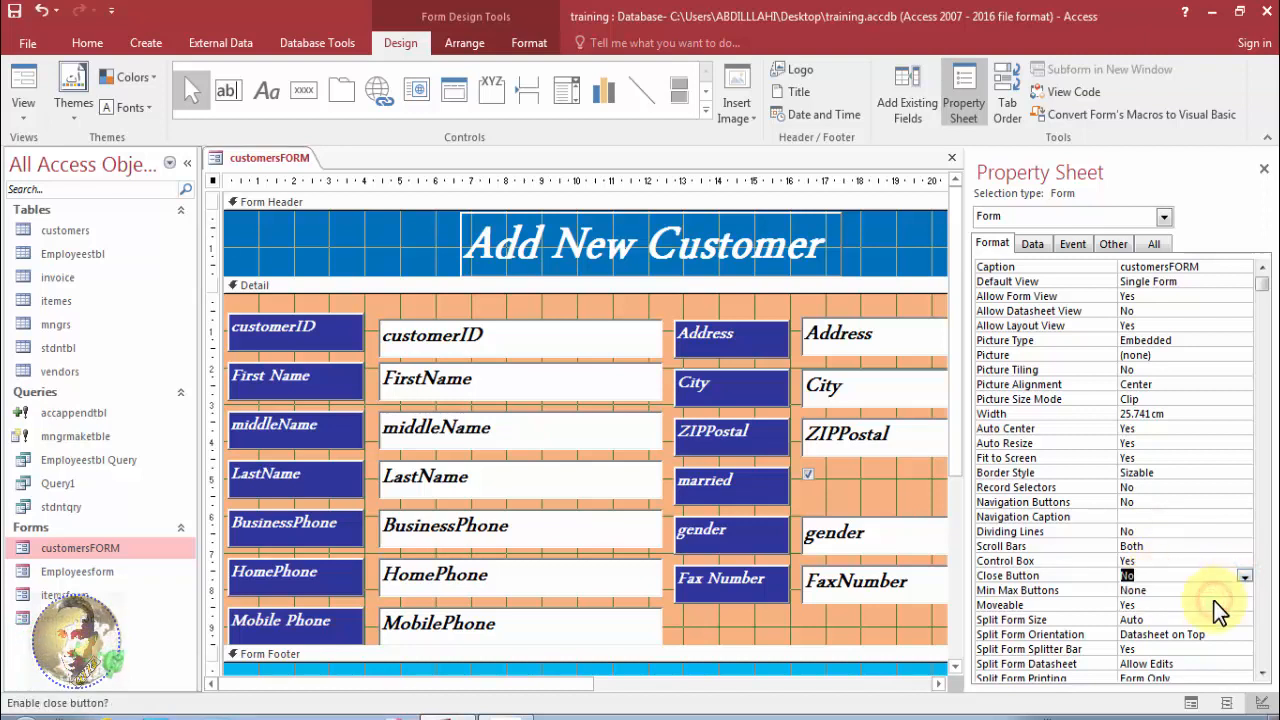
Confirm in Form View that the form can't be closed, then return to Design View.
{"action": "right_click", "coordinate": [281, 163]}
{"action": "left_click", "coordinate": [311, 249]}
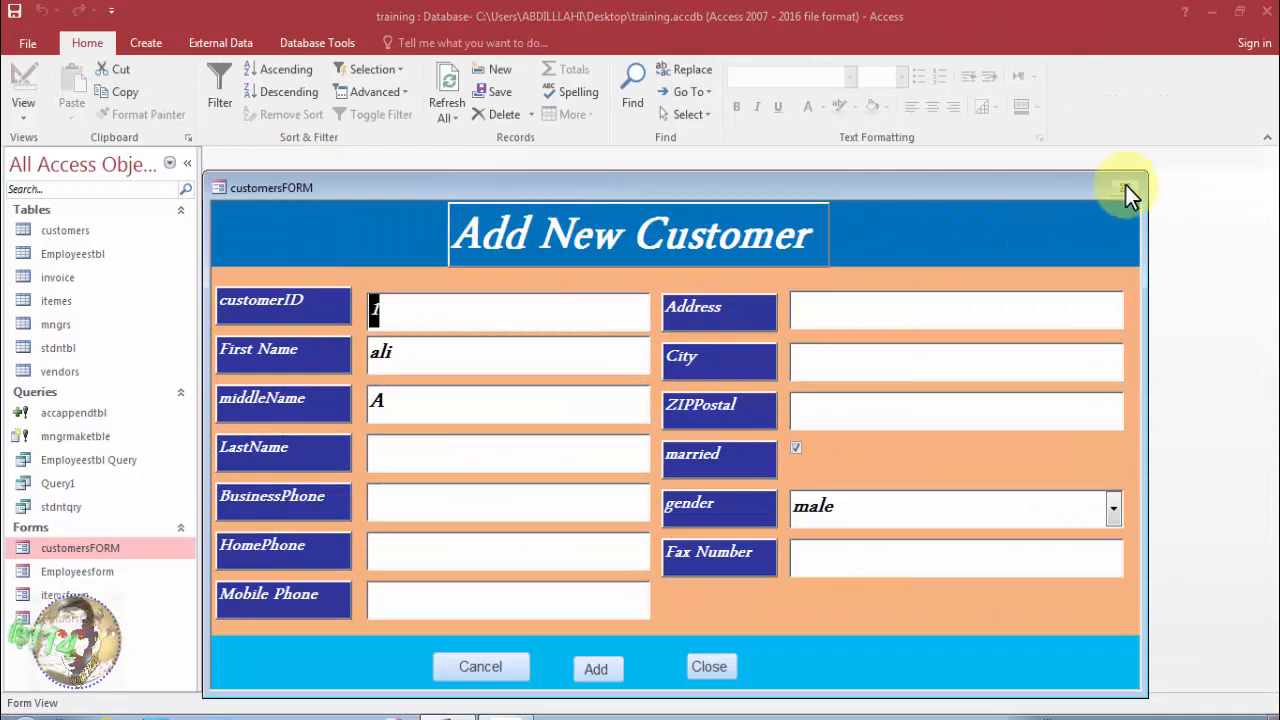
{"action": "left_click", "coordinate": [1121, 188]}
{"action": "right_click", "coordinate": [1005, 182]}
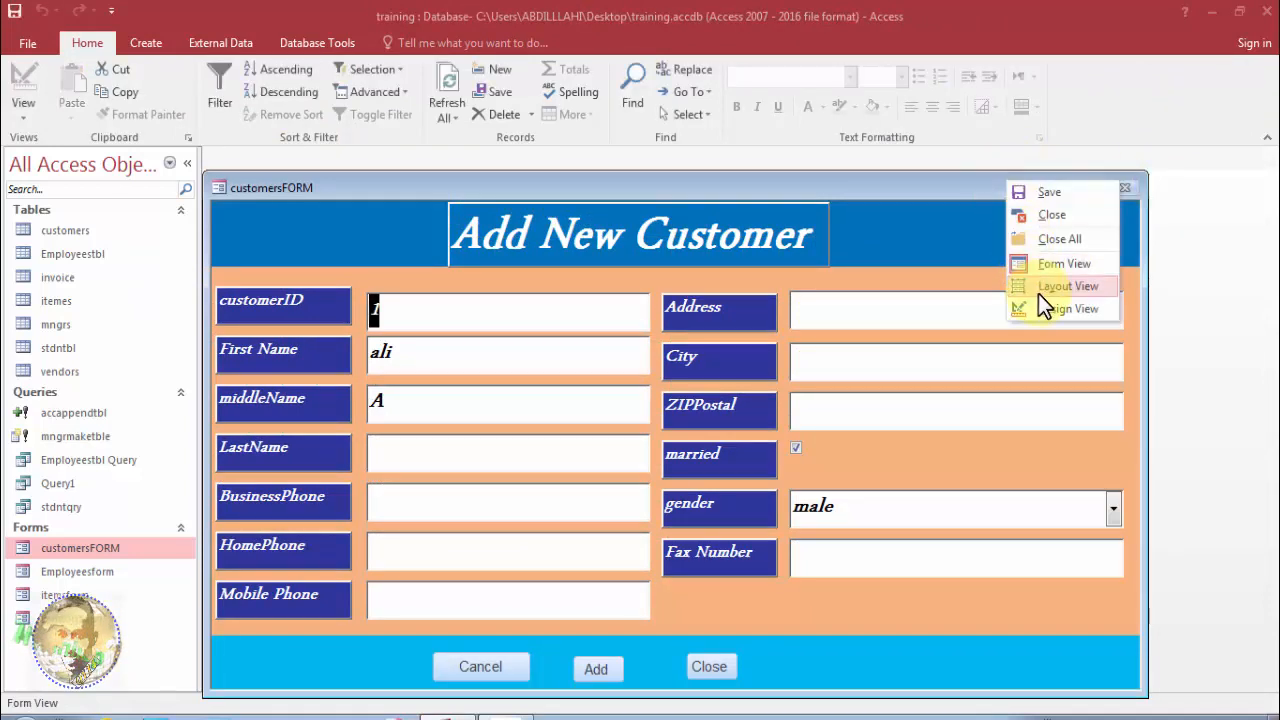
{"action": "left_click", "coordinate": [1034, 307]}
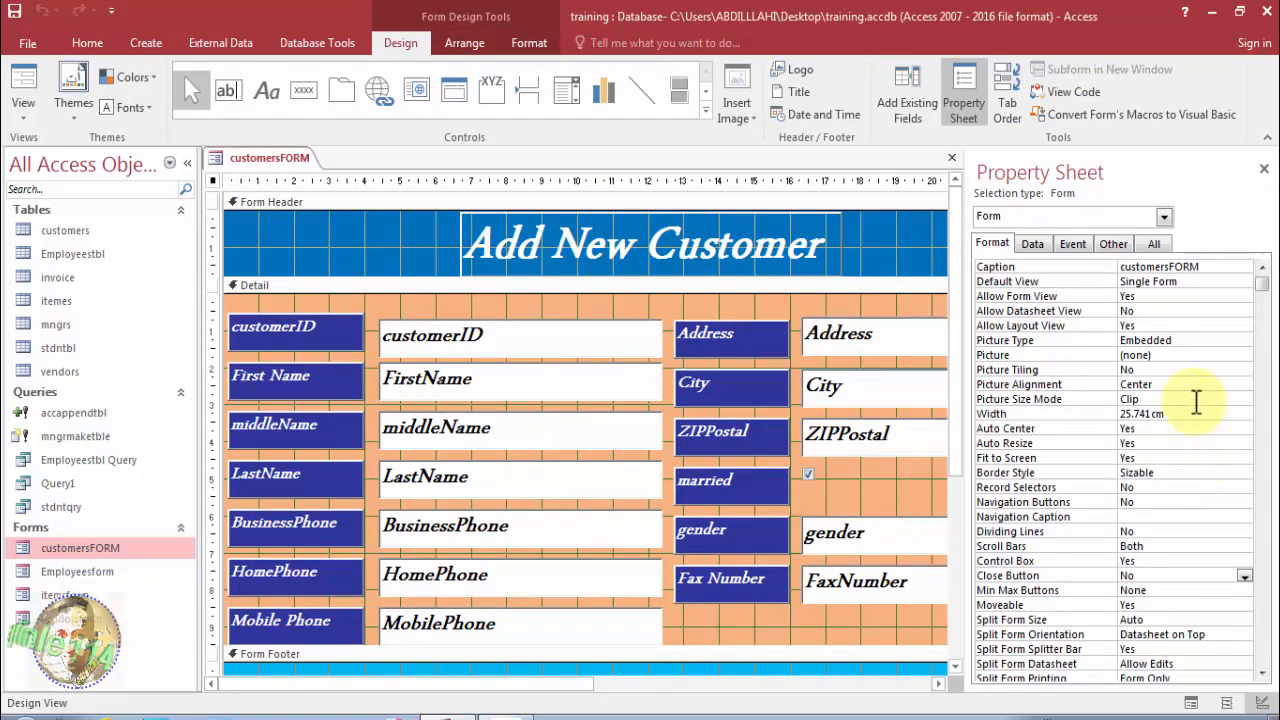
Set the form's Border Style to Thin and preview it in Form View.
{"action": "left_click", "coordinate": [1230, 458]}
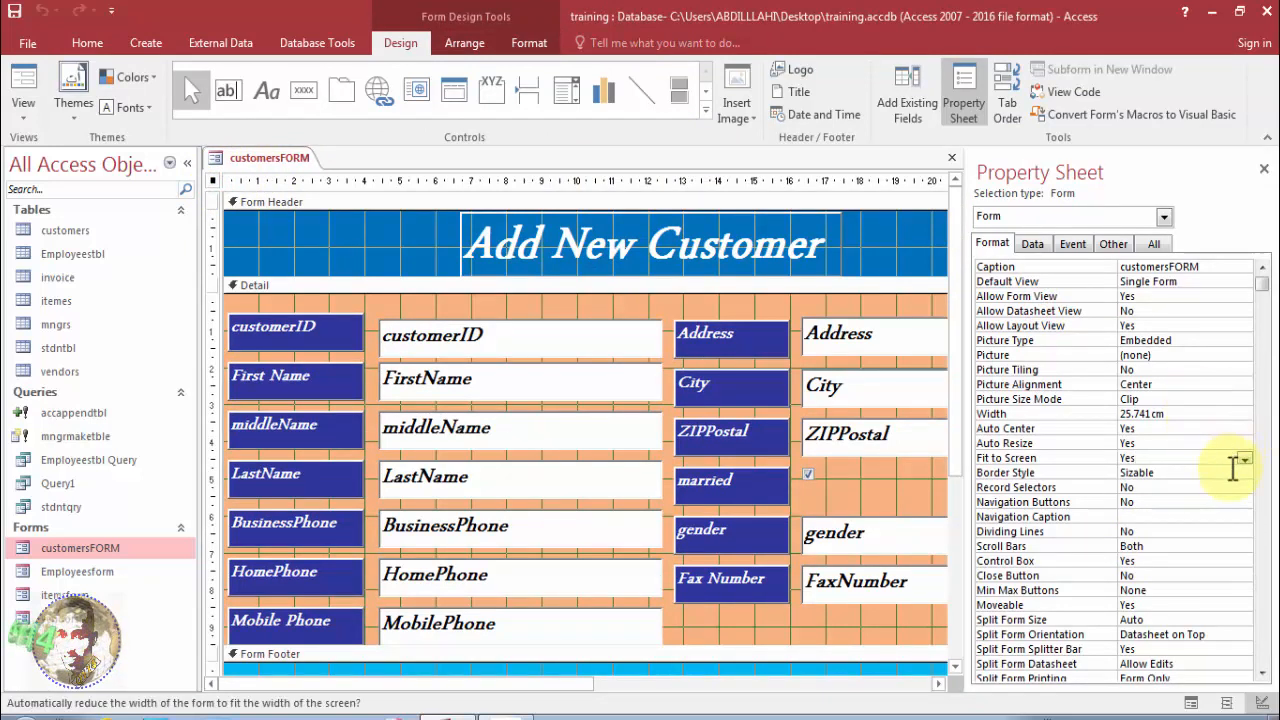
{"action": "left_click", "coordinate": [1236, 472]}
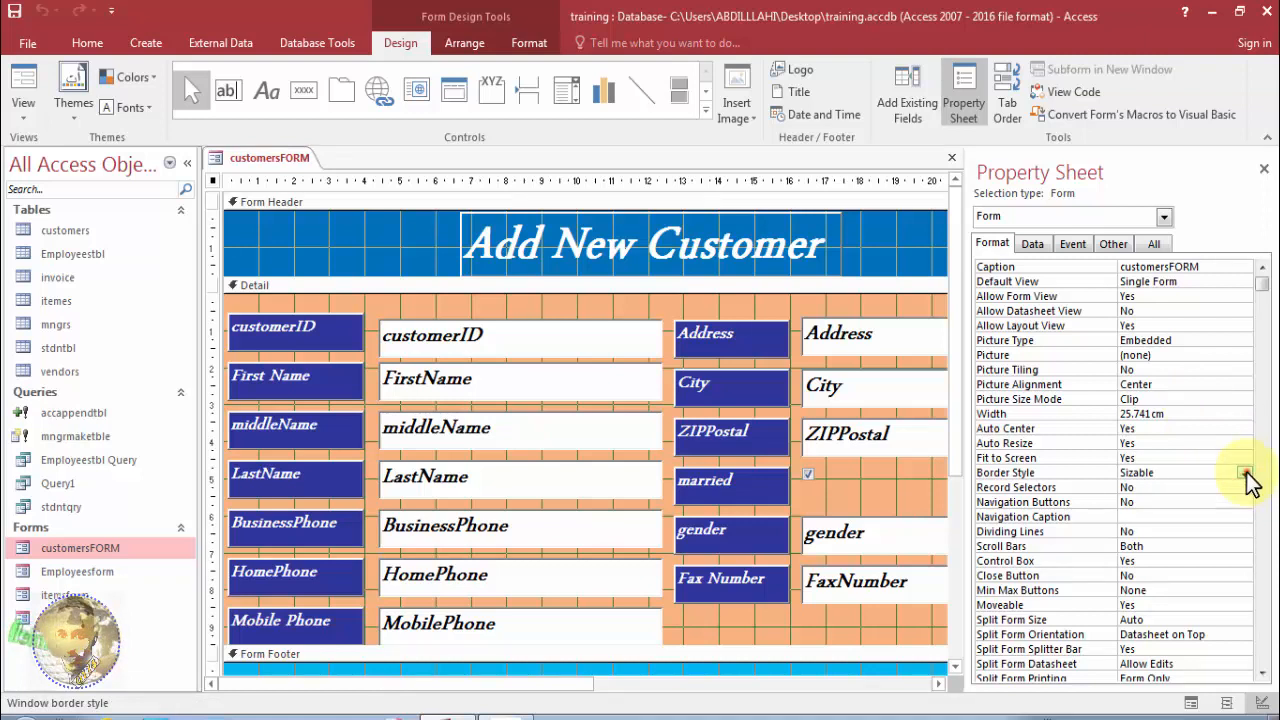
{"action": "left_click", "coordinate": [1245, 473]}
{"action": "left_click", "coordinate": [1210, 499]}
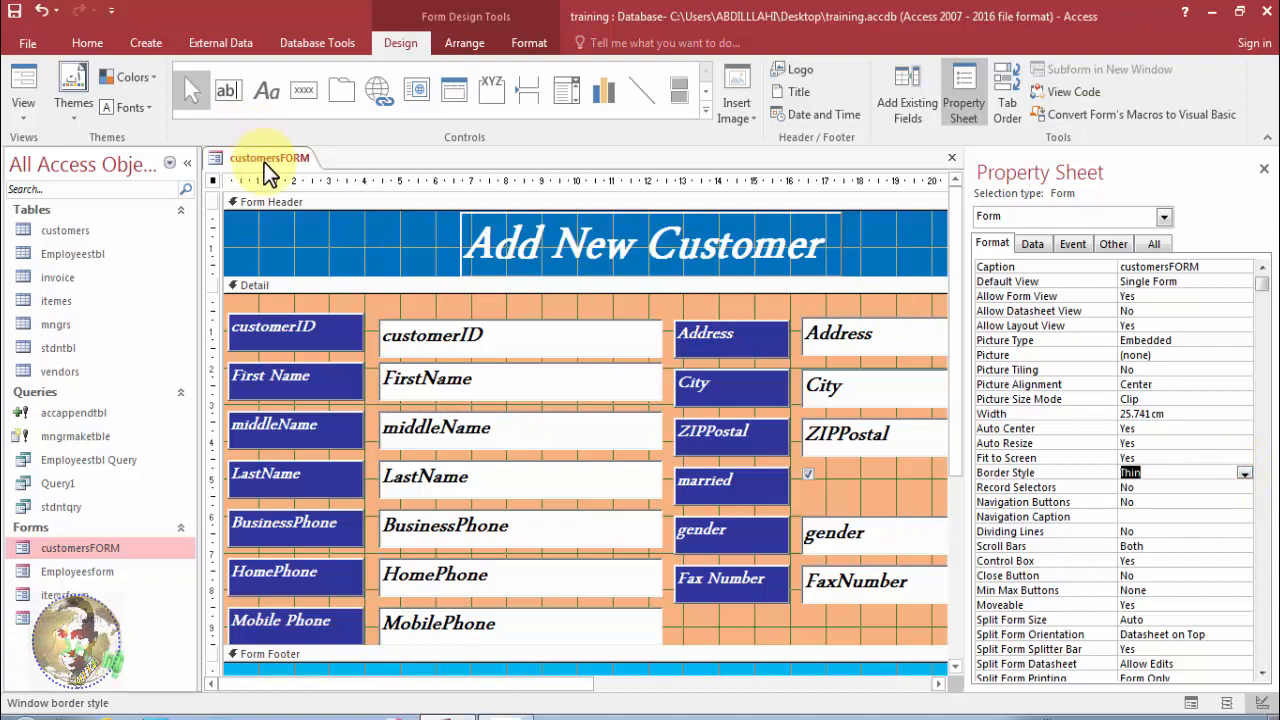
{"action": "left_click", "coordinate": [22, 85]}
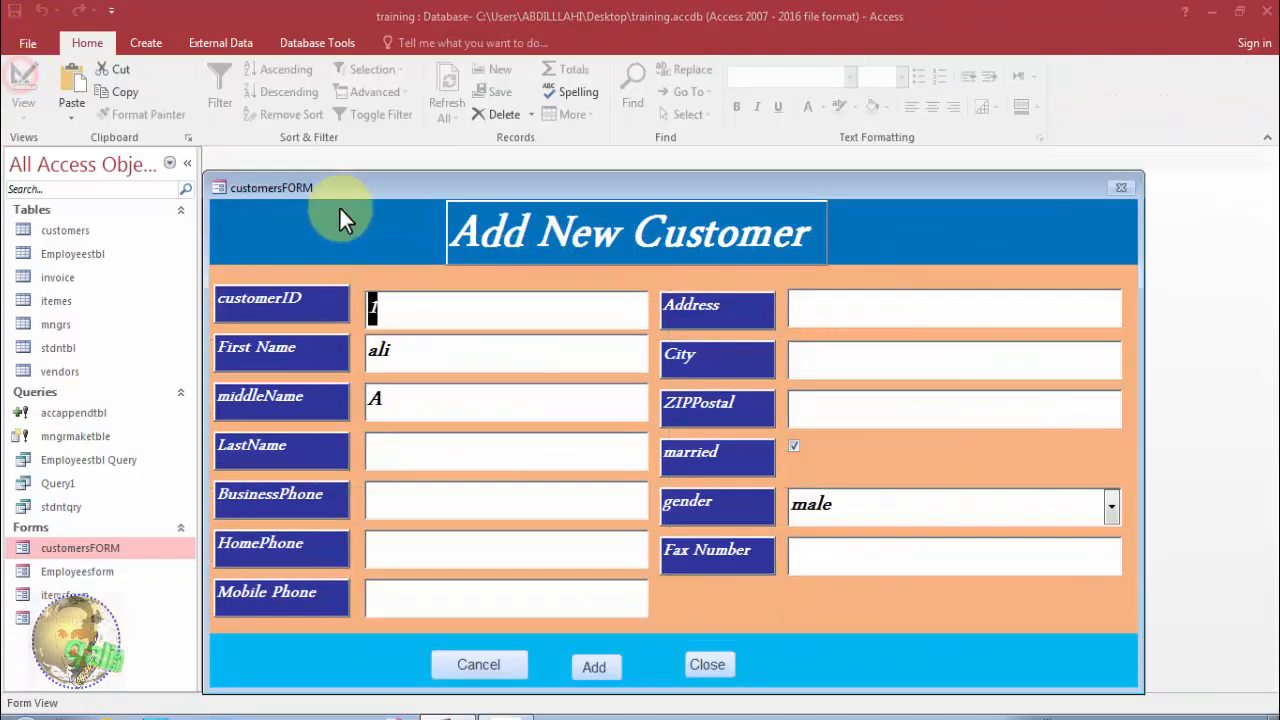
{"action": "left_click_drag", "start_coordinate": [478, 185], "coordinate": [463, 147]}
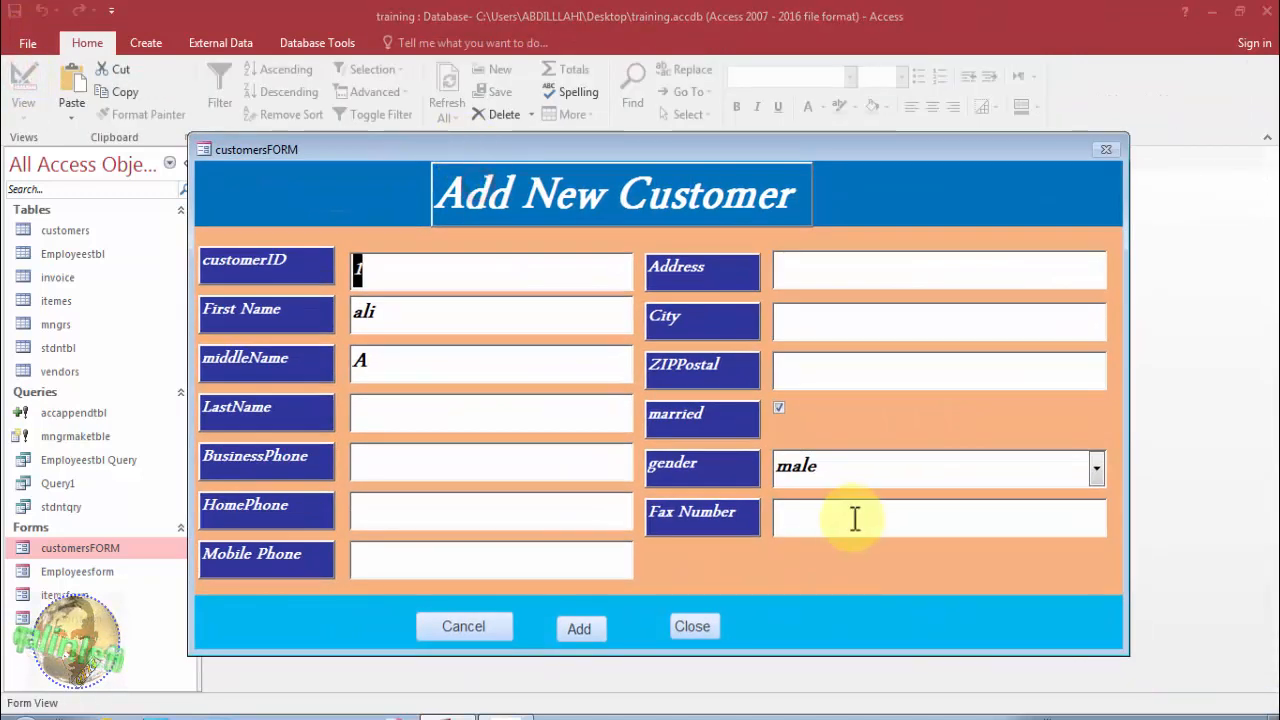
{"action": "left_click", "coordinate": [1134, 581]}
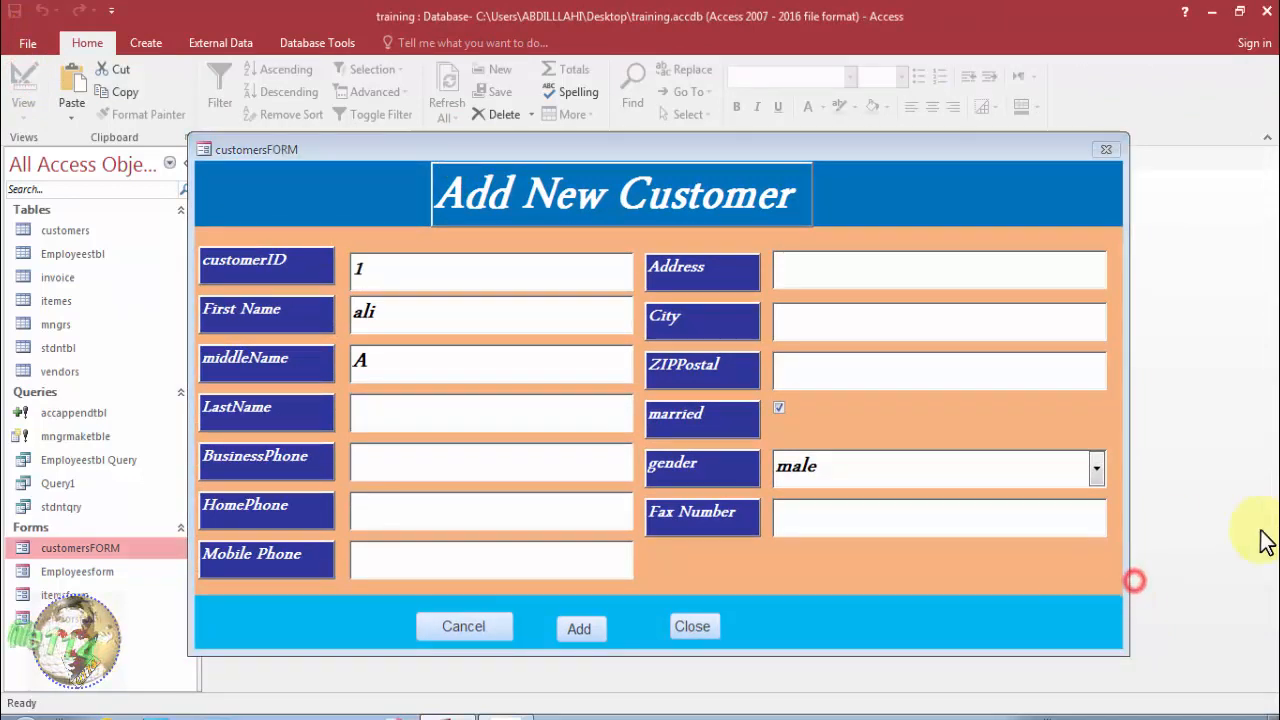
{"action": "left_click", "coordinate": [1119, 589]}
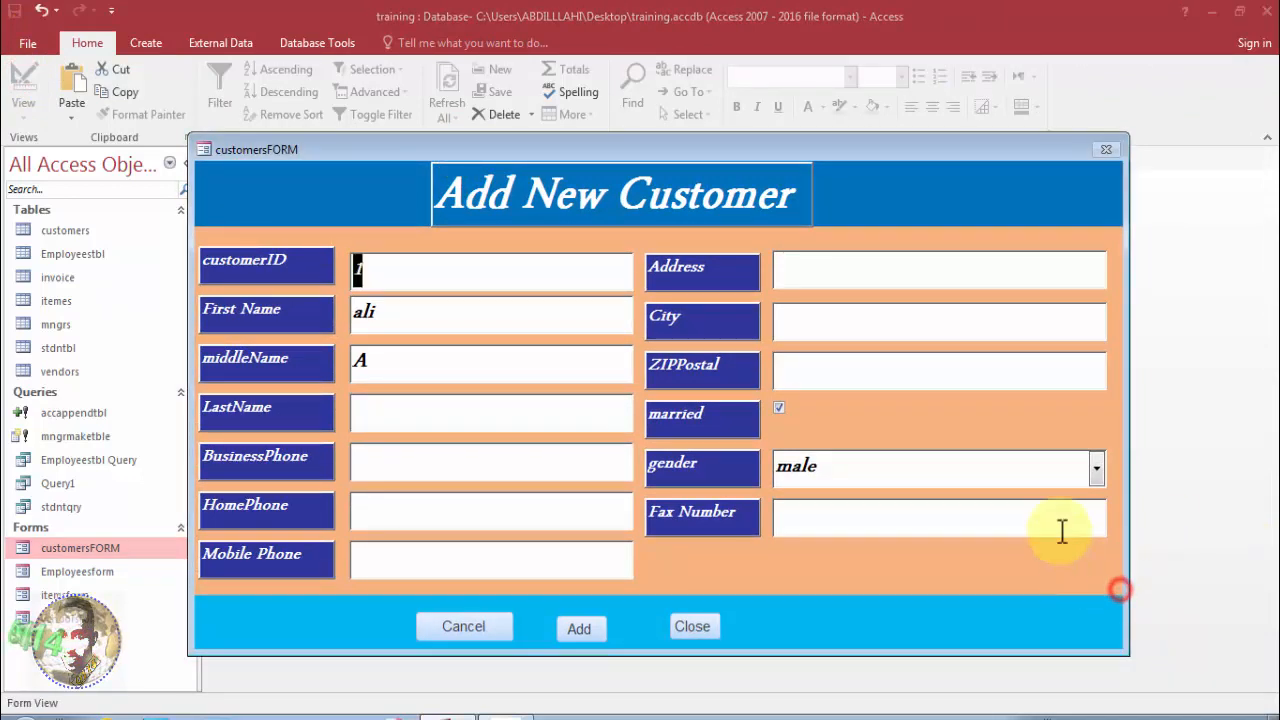
{"action": "right_click", "coordinate": [715, 150]}
{"action": "left_click", "coordinate": [761, 277]}
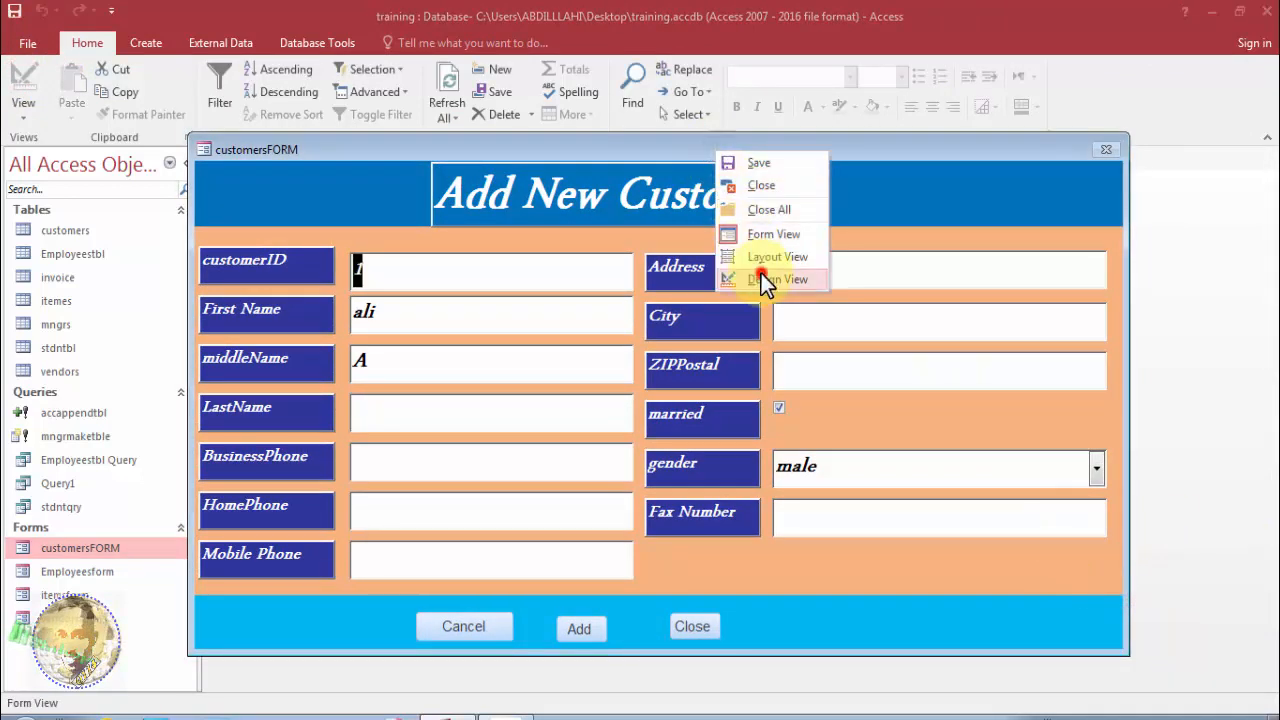
Change the Border Style to Dialog, preview it in Form View, and return to Design View.
{"action": "left_click", "coordinate": [1144, 472]}
{"action": "left_click", "coordinate": [1247, 472]}
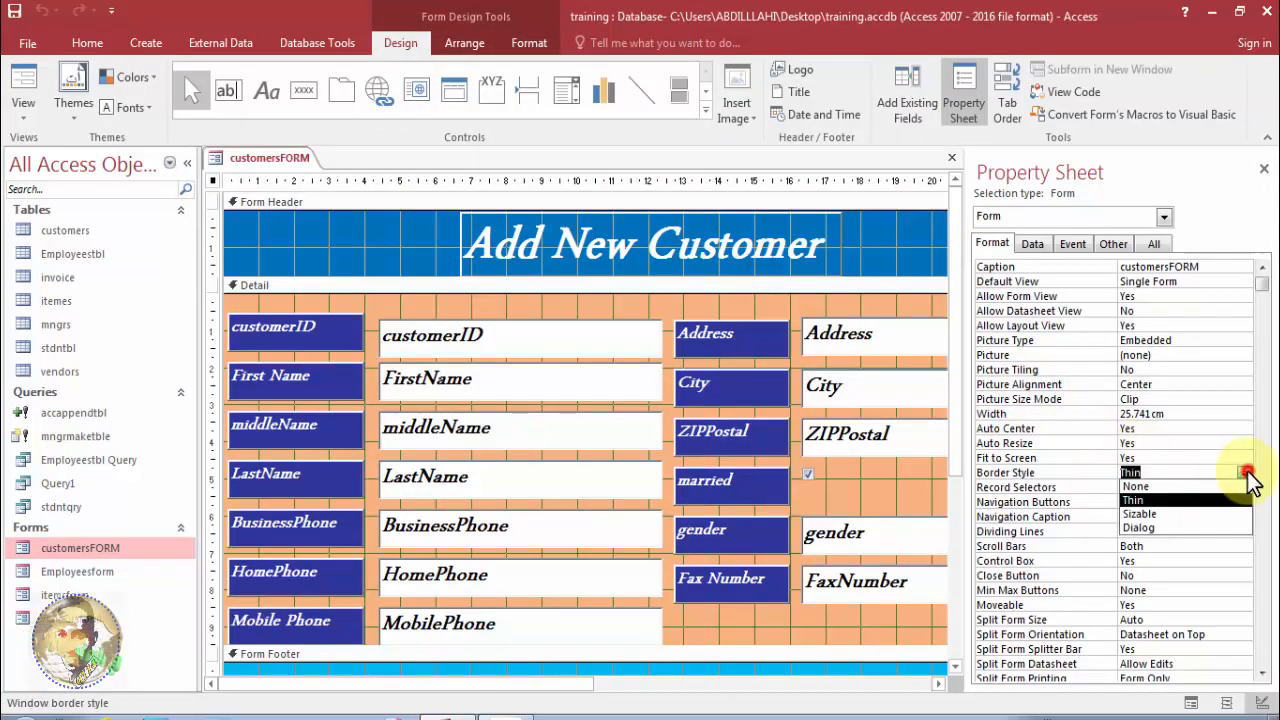
{"action": "left_click", "coordinate": [1192, 527]}
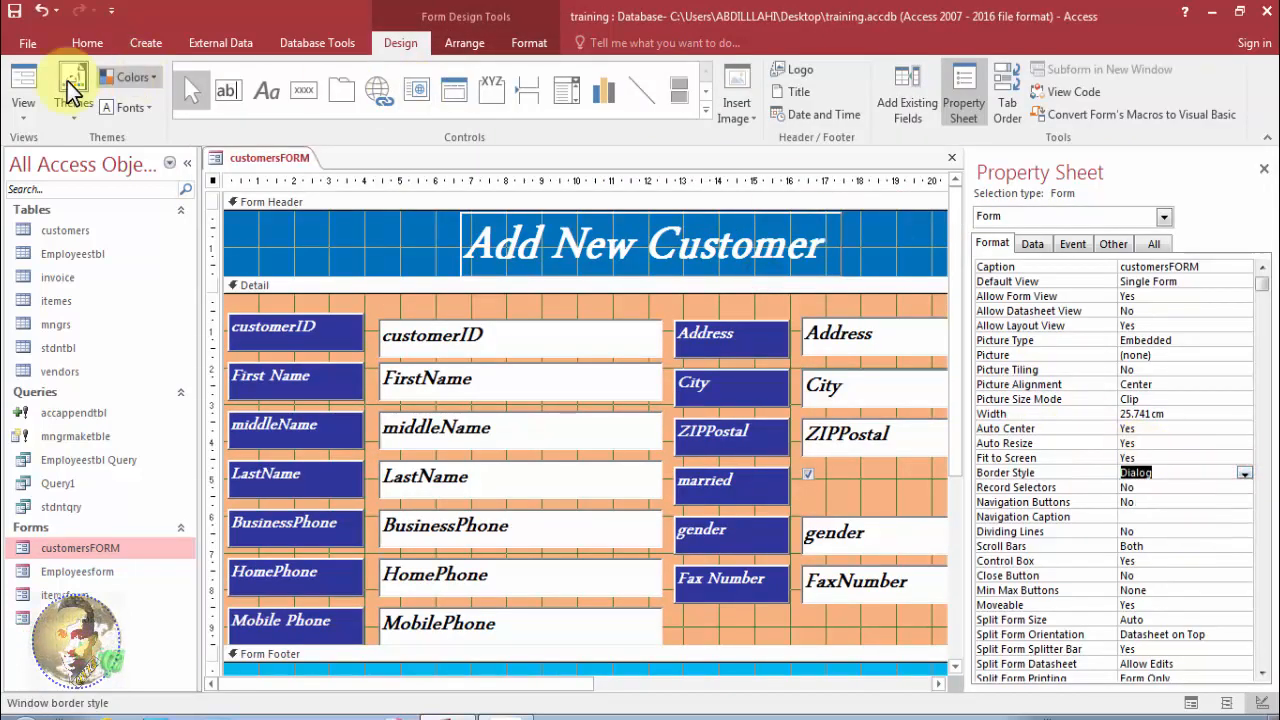
{"action": "left_click", "coordinate": [23, 80]}
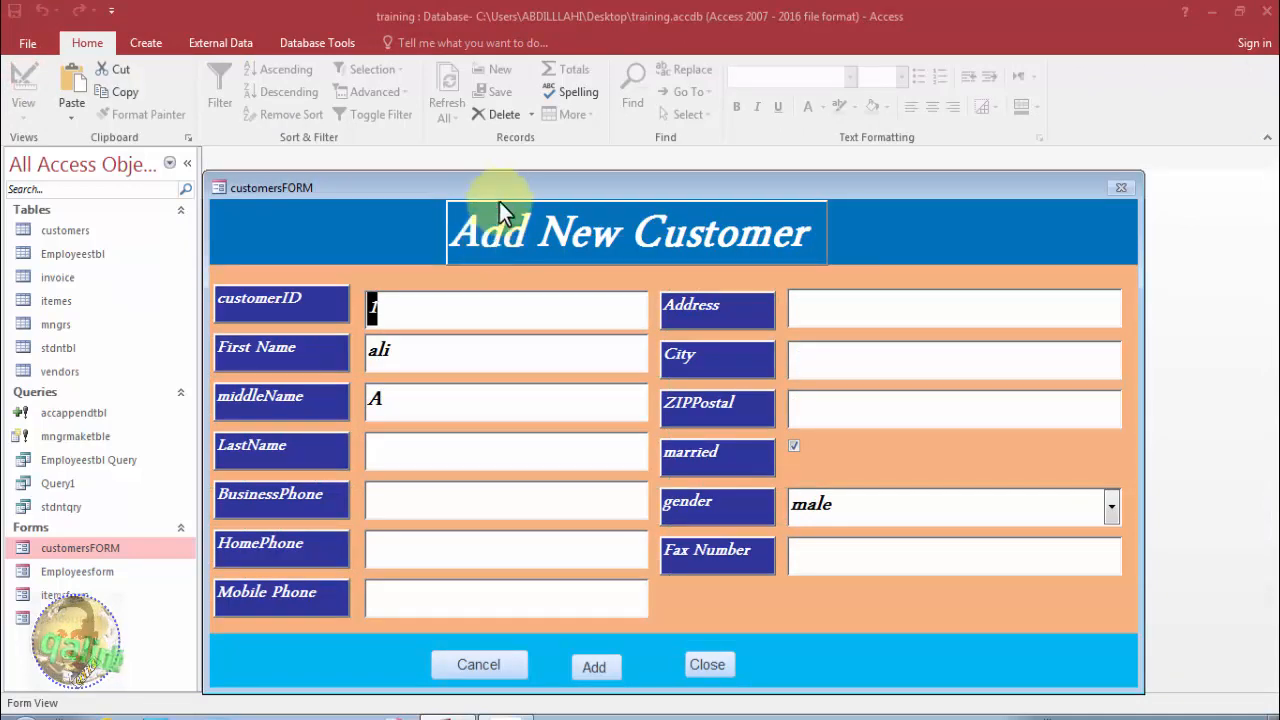
{"action": "left_click_drag", "start_coordinate": [504, 184], "coordinate": [464, 143]}
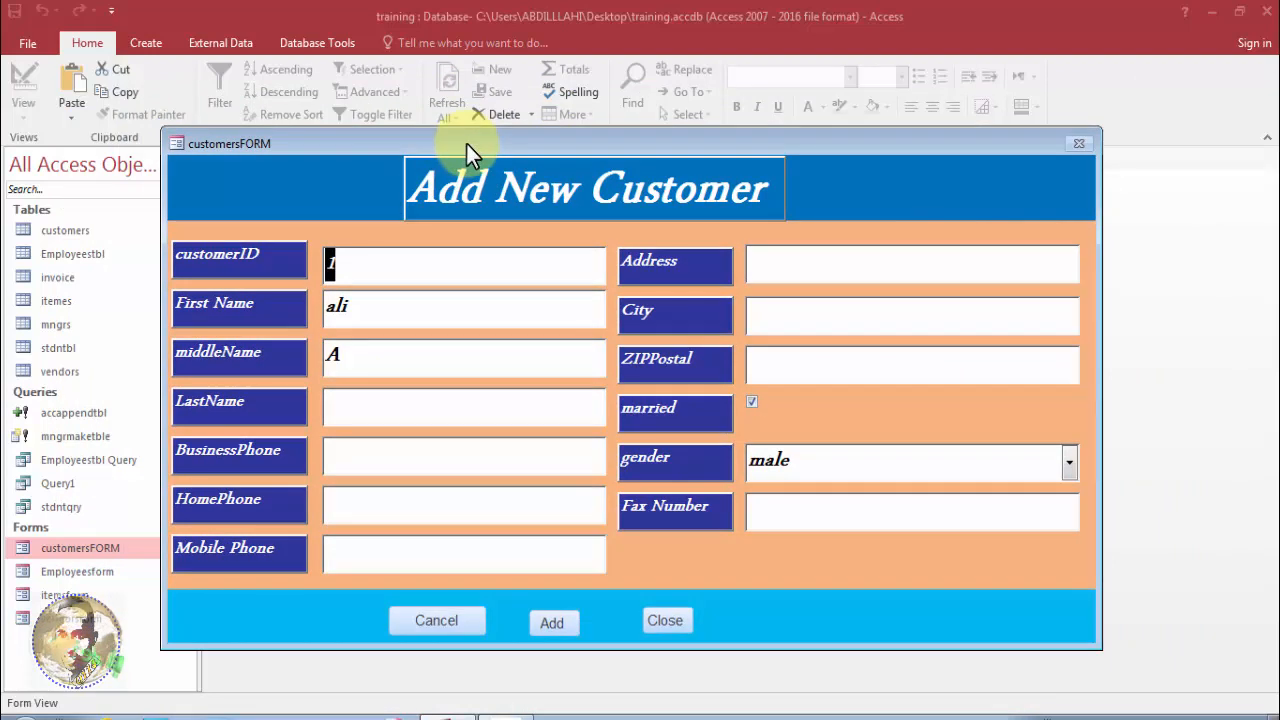
{"action": "left_click", "coordinate": [464, 160]}
{"action": "left_click_drag", "start_coordinate": [471, 145], "coordinate": [459, 116]}
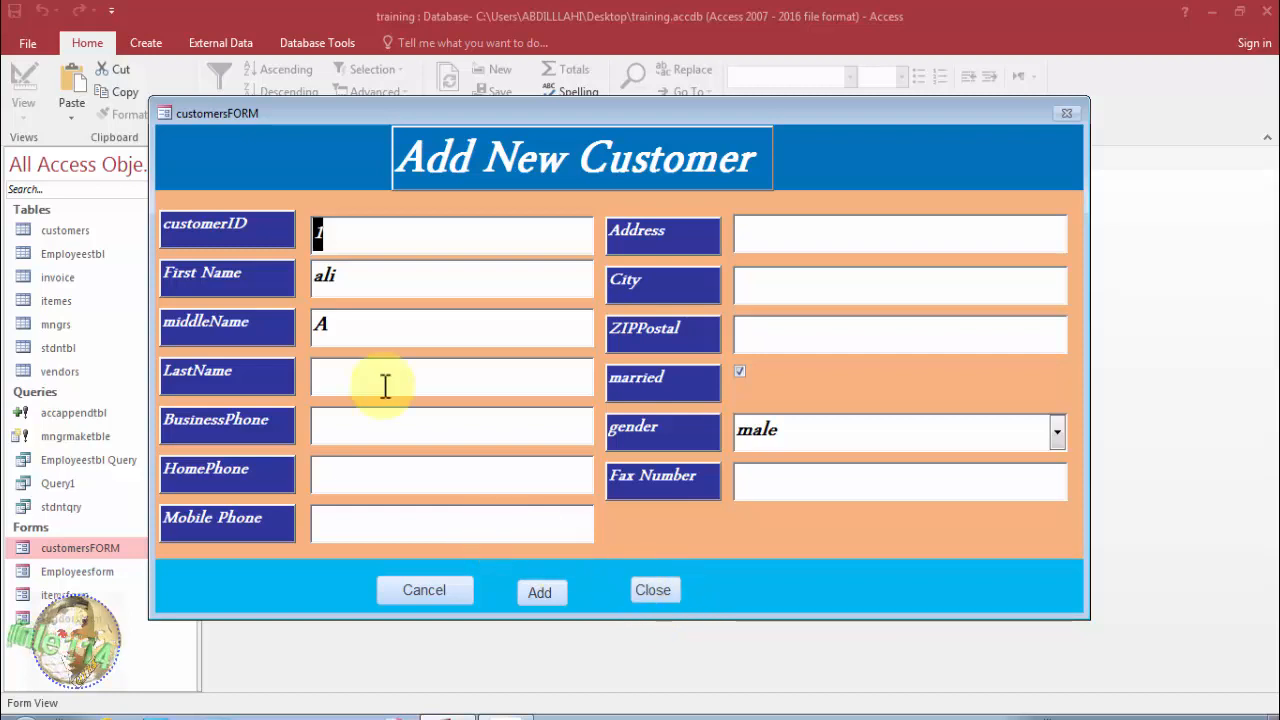
{"action": "right_click", "coordinate": [365, 112]}
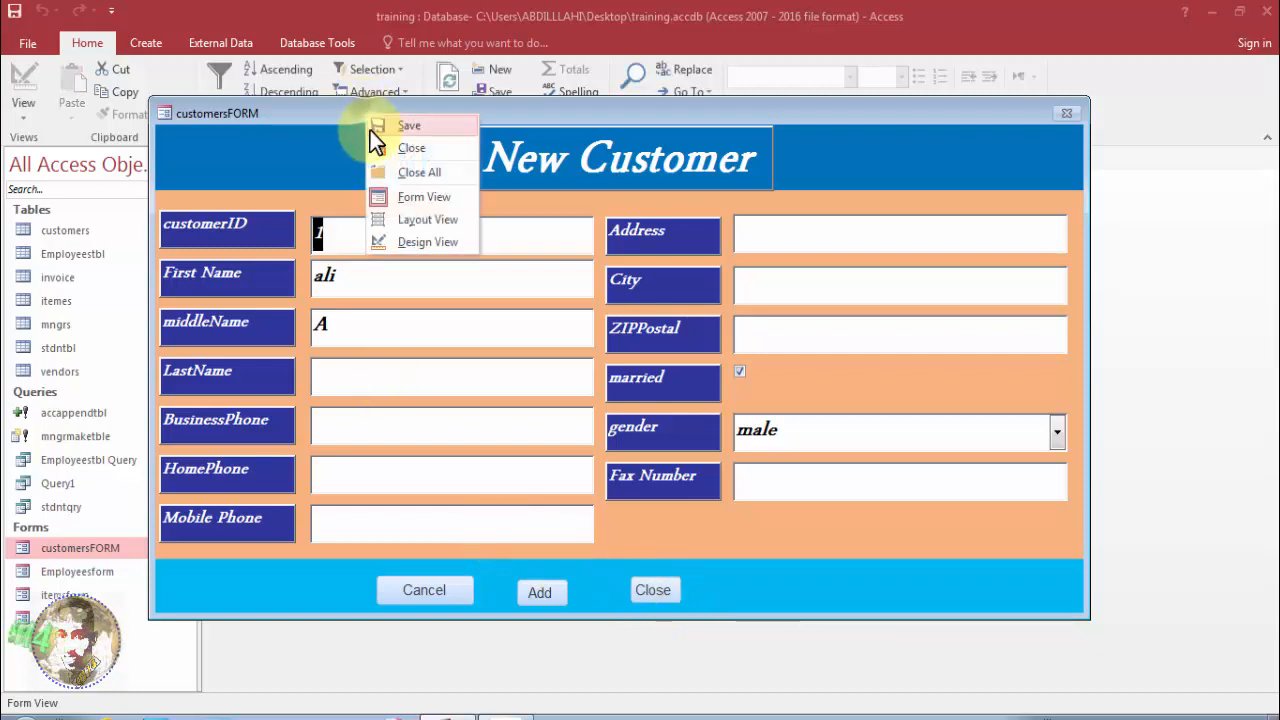
{"action": "left_click", "coordinate": [418, 242]}
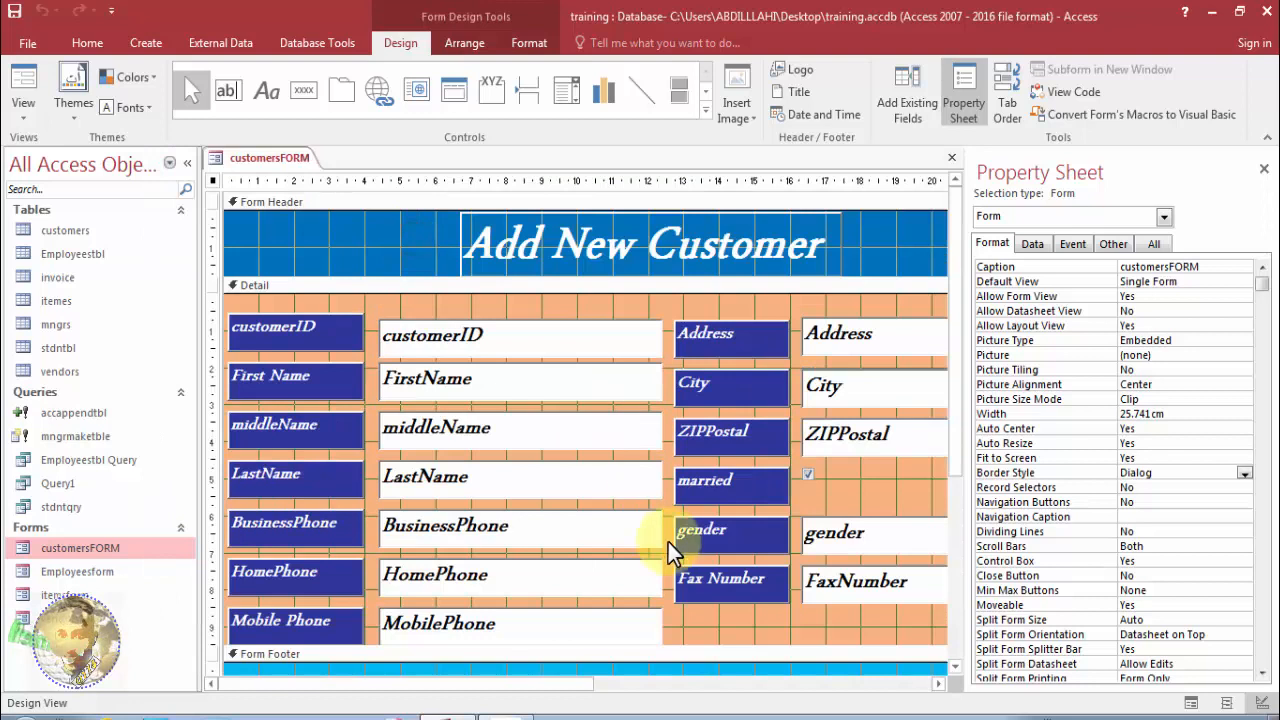
Group the Cancel, Close and Add footer buttons in one Tabular row and drag them taller.
{"action": "left_click", "coordinate": [1265, 172]}
{"action": "left_click_drag", "start_coordinate": [1270, 285], "coordinate": [1273, 418]}
{"action": "left_click_drag", "start_coordinate": [798, 544], "coordinate": [439, 563]}
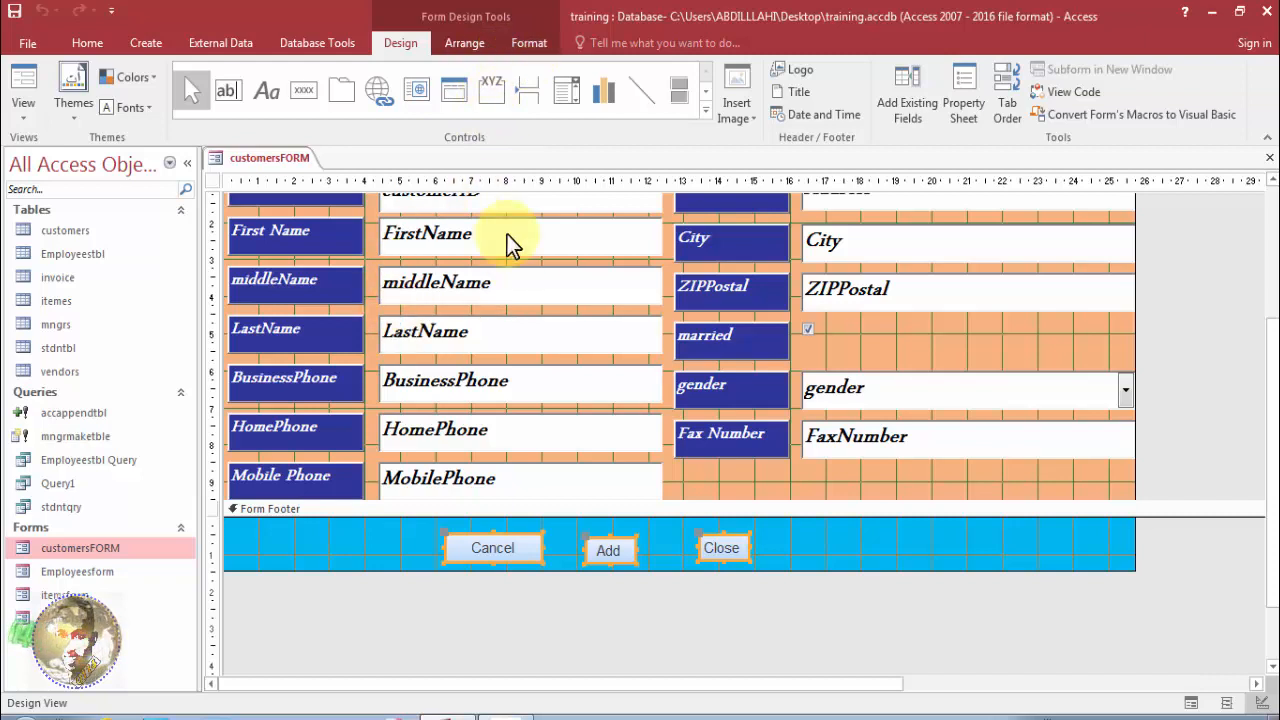
{"action": "left_click", "coordinate": [481, 40]}
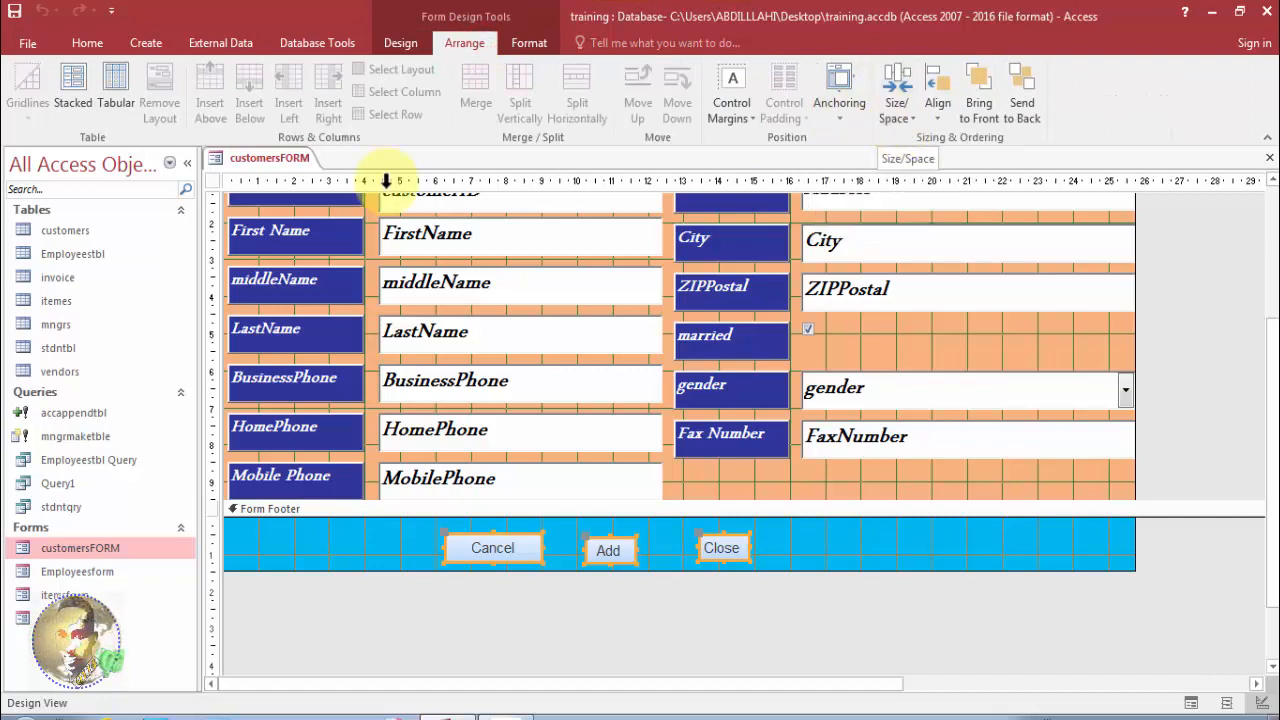
{"action": "left_click", "coordinate": [73, 104]}
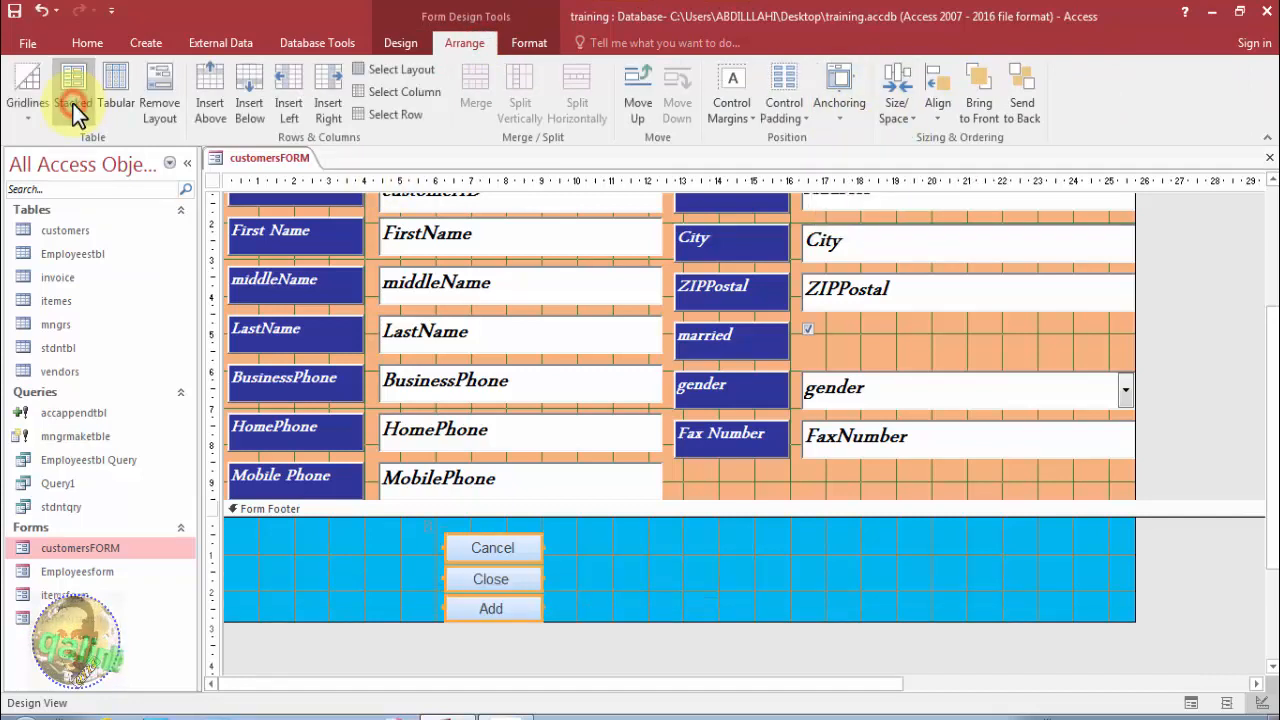
{"action": "left_click", "coordinate": [109, 102]}
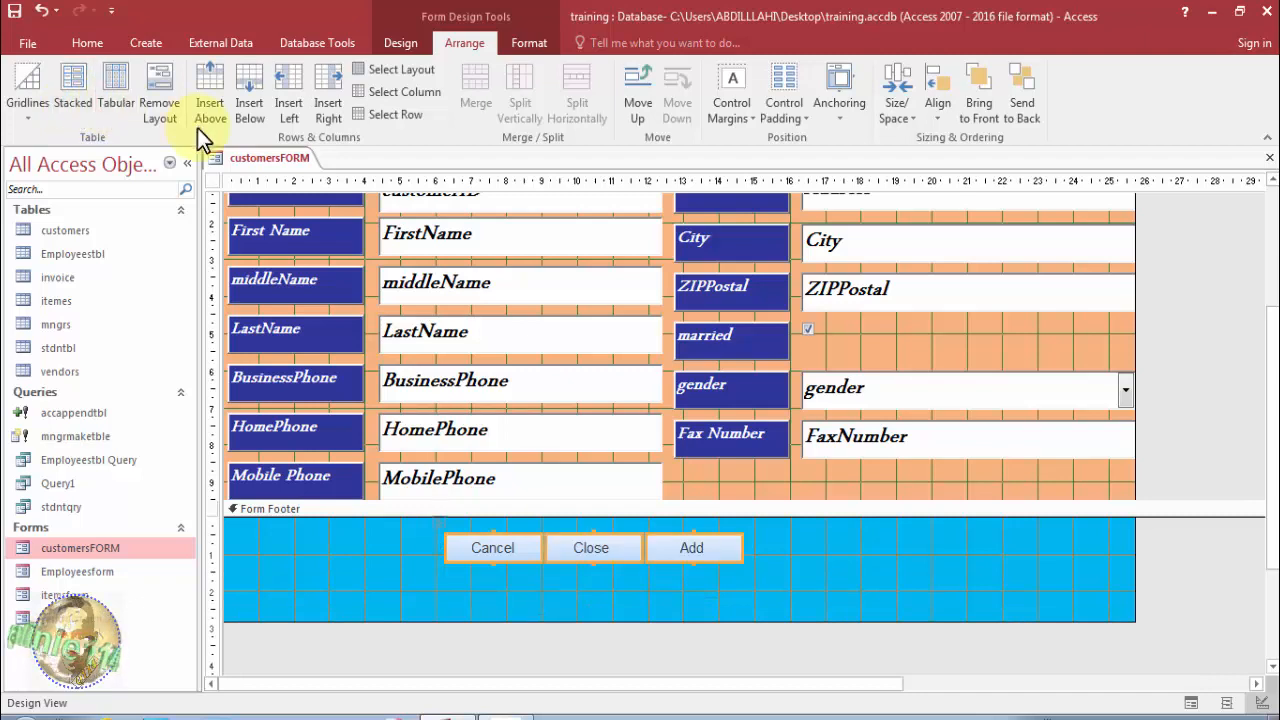
{"action": "left_click_drag", "start_coordinate": [434, 551], "coordinate": [429, 580]}
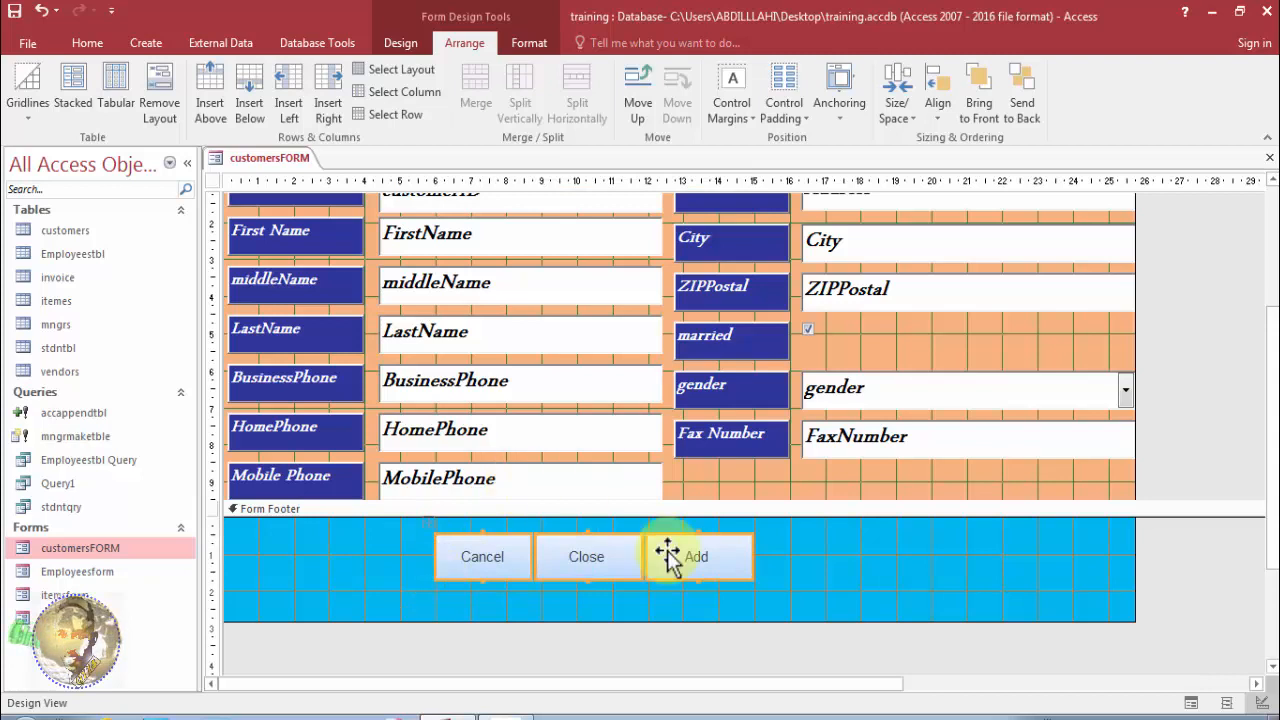
{"action": "mouse_move", "coordinate": [755, 581]}
{"action": "left_mouse_down"}
{"action": "mouse_move", "coordinate": [749, 560]}
{"action": "mouse_move", "coordinate": [766, 568]}
{"action": "left_mouse_up"}
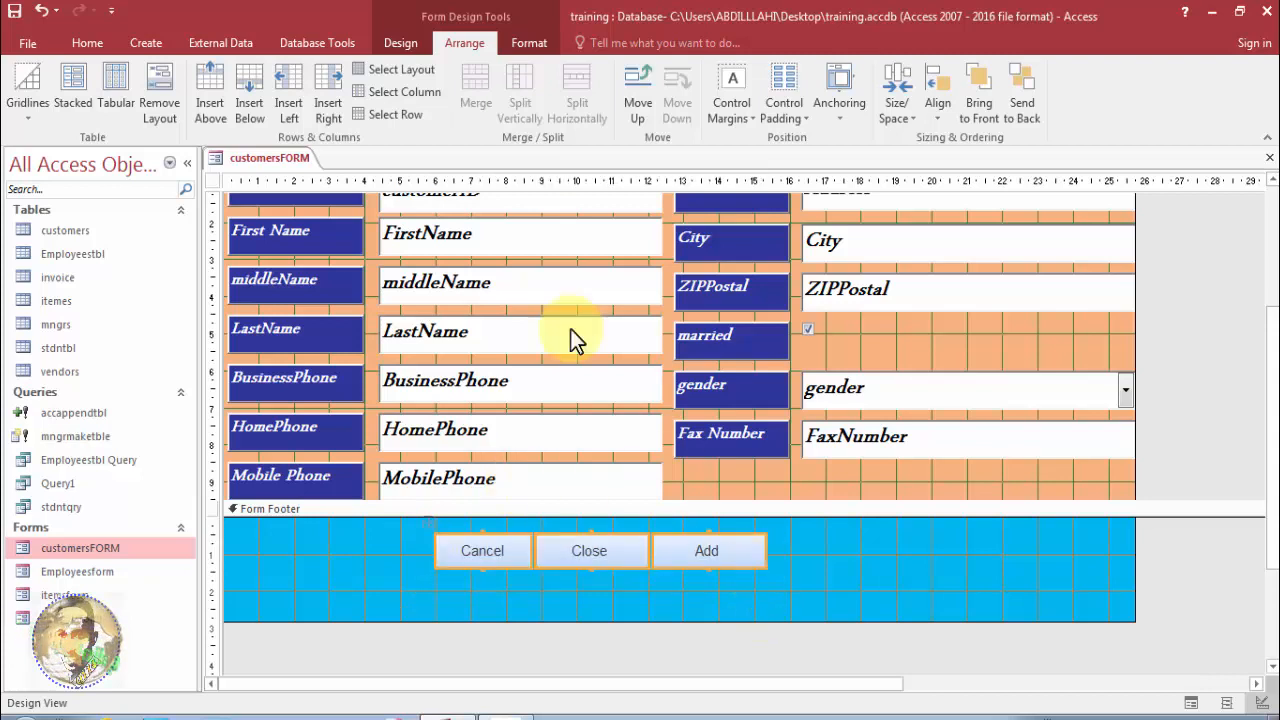
Give the footer buttons a bevel shape effect and a gold Shape Fill.
{"action": "left_click", "coordinate": [528, 48]}
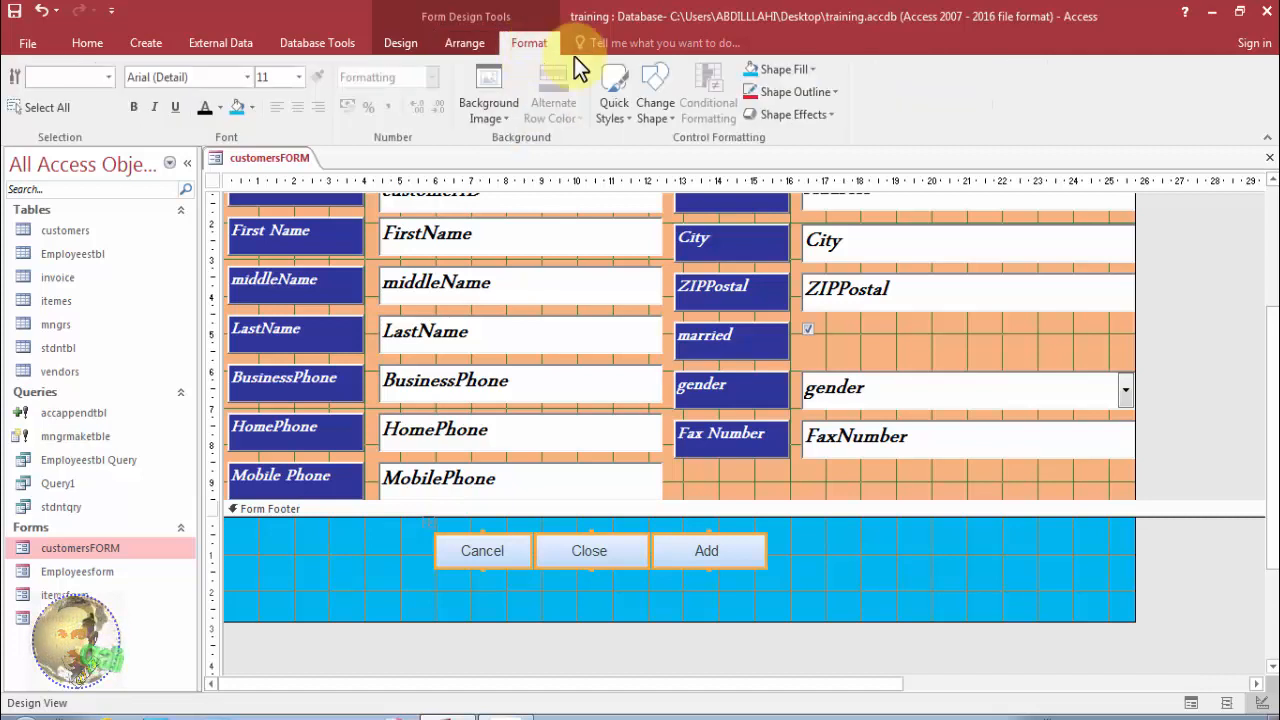
{"action": "left_click", "coordinate": [785, 114]}
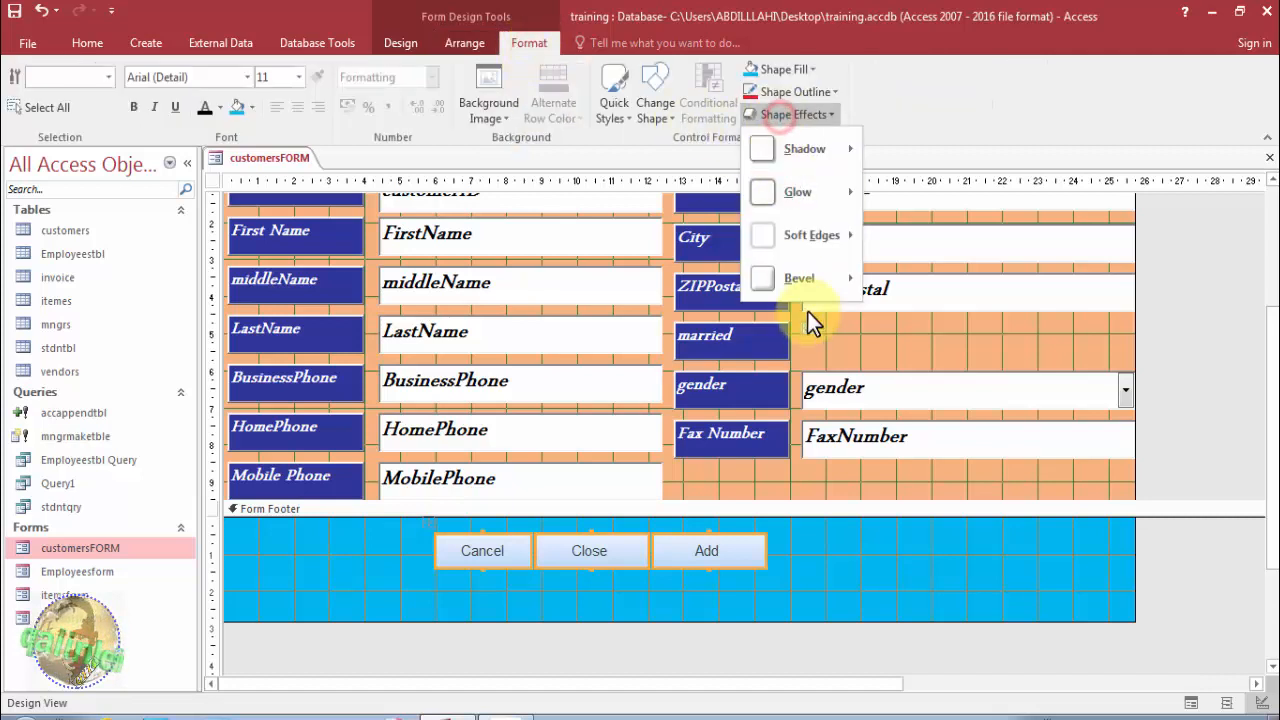
{"action": "mouse_move", "coordinate": [799, 286]}
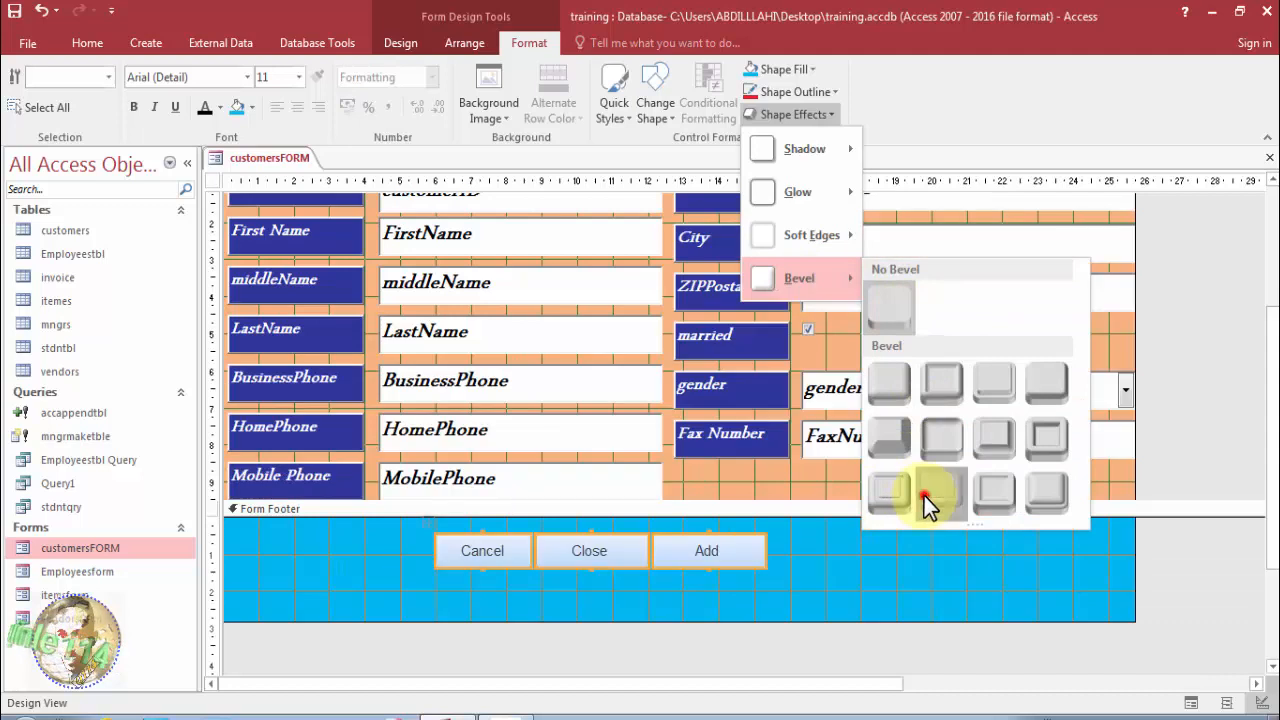
{"action": "left_click", "coordinate": [924, 496]}
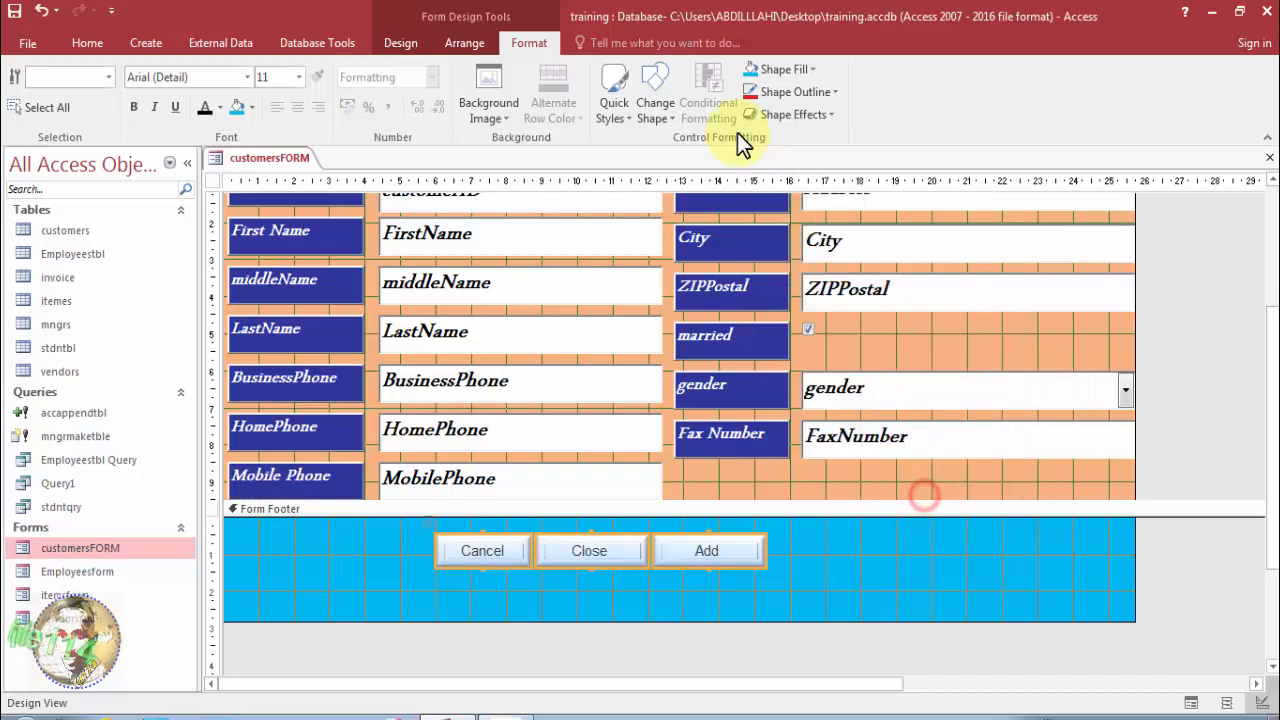
{"action": "left_click", "coordinate": [790, 71]}
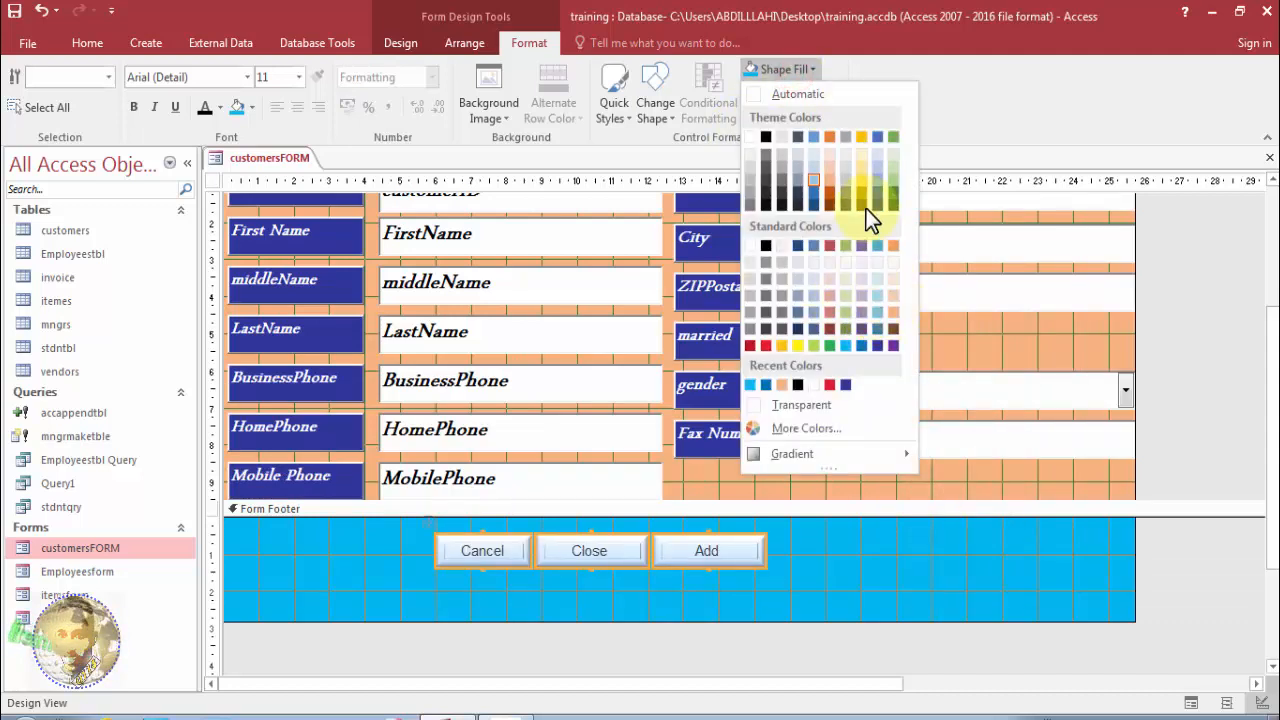
{"action": "left_click", "coordinate": [862, 182]}
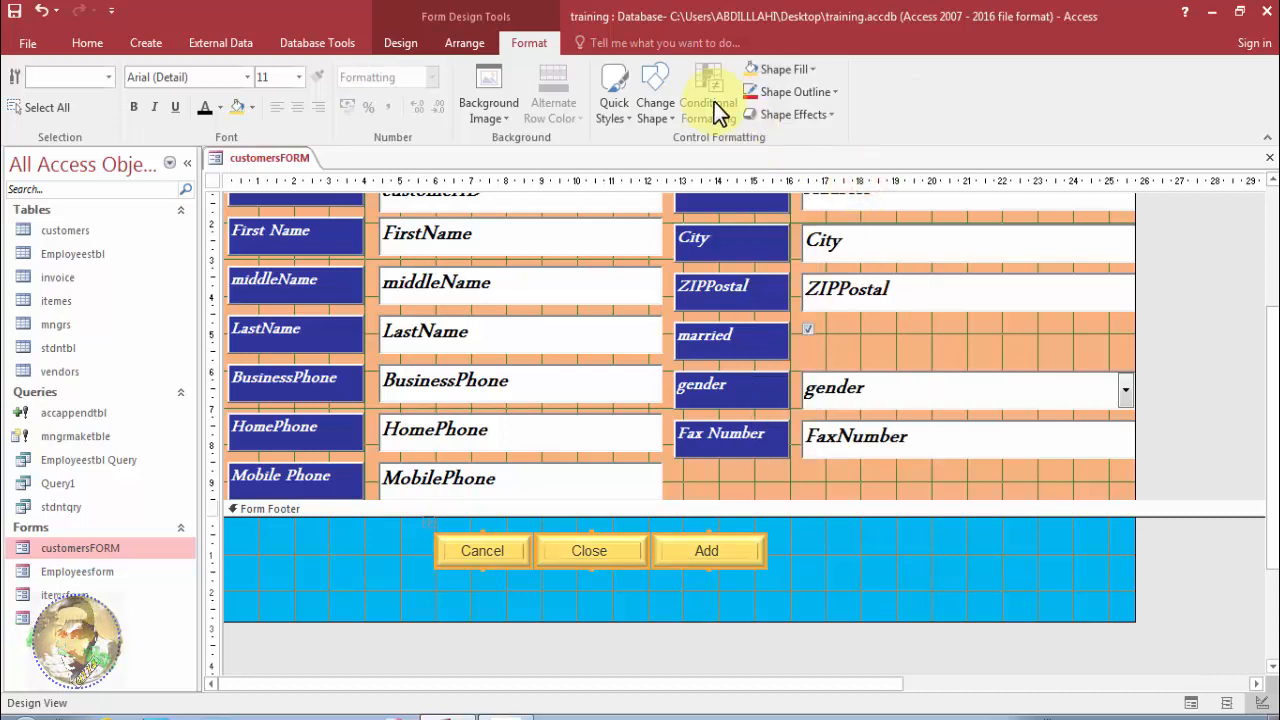
Browse the button shape choices, then reapply the gold fill to the footer buttons.
{"action": "left_click", "coordinate": [655, 112]}
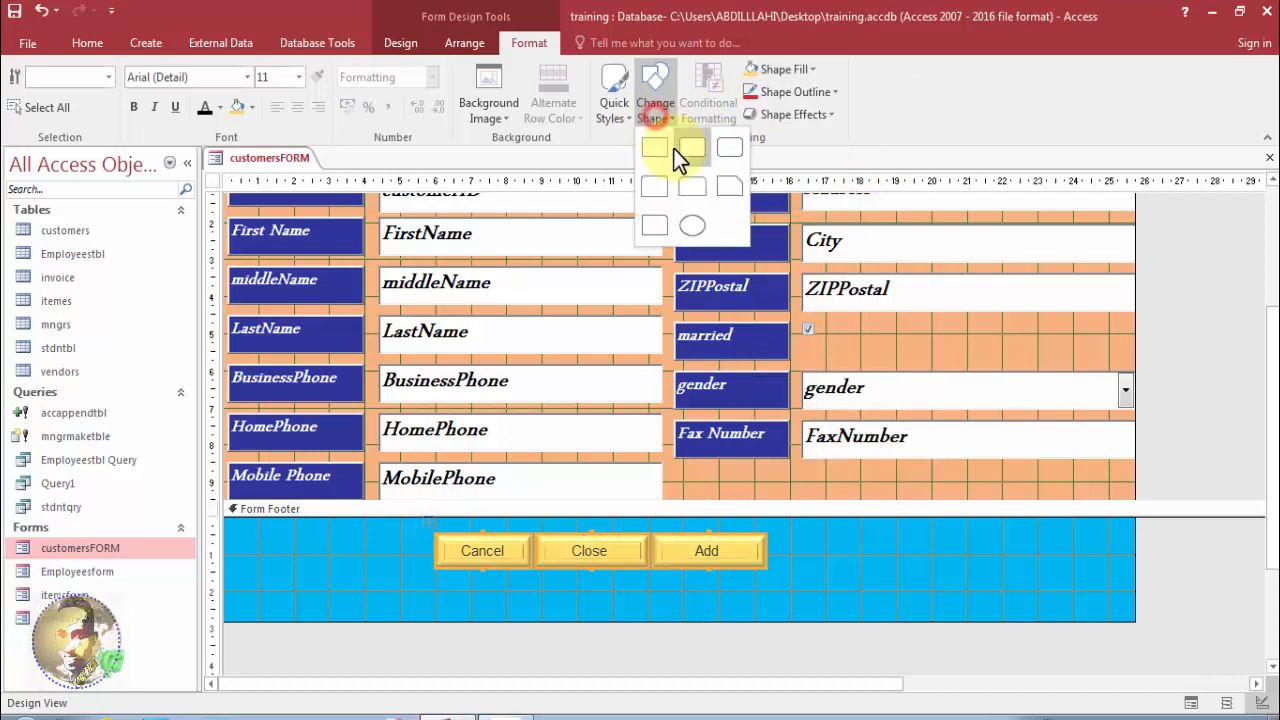
{"action": "left_click", "coordinate": [722, 188]}
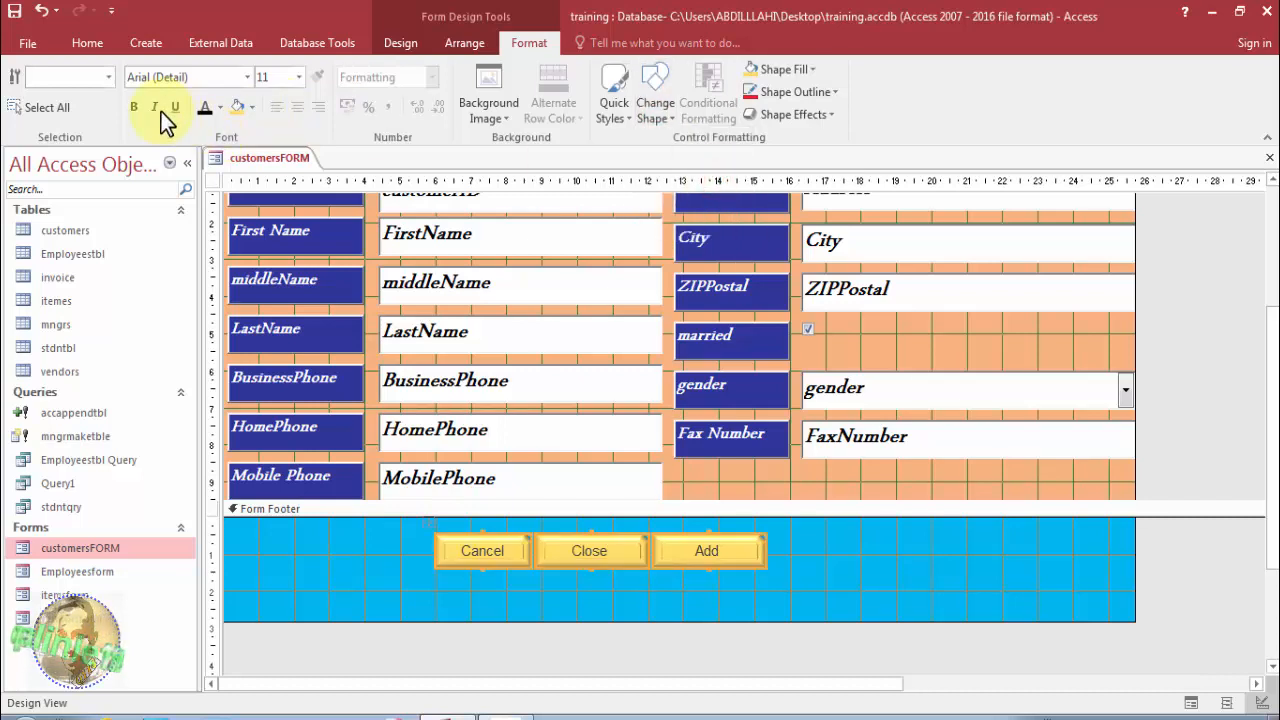
{"action": "left_click", "coordinate": [254, 106]}
{"action": "left_click", "coordinate": [240, 174]}
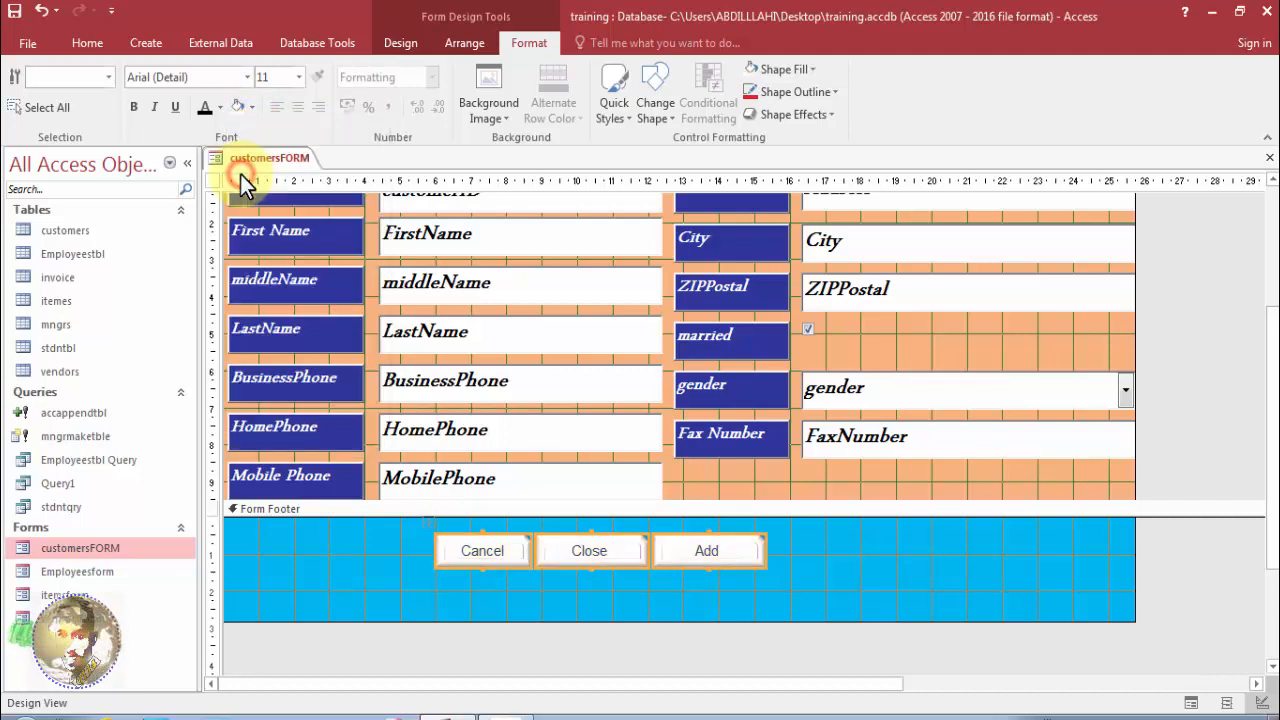
{"action": "left_click", "coordinate": [253, 107]}
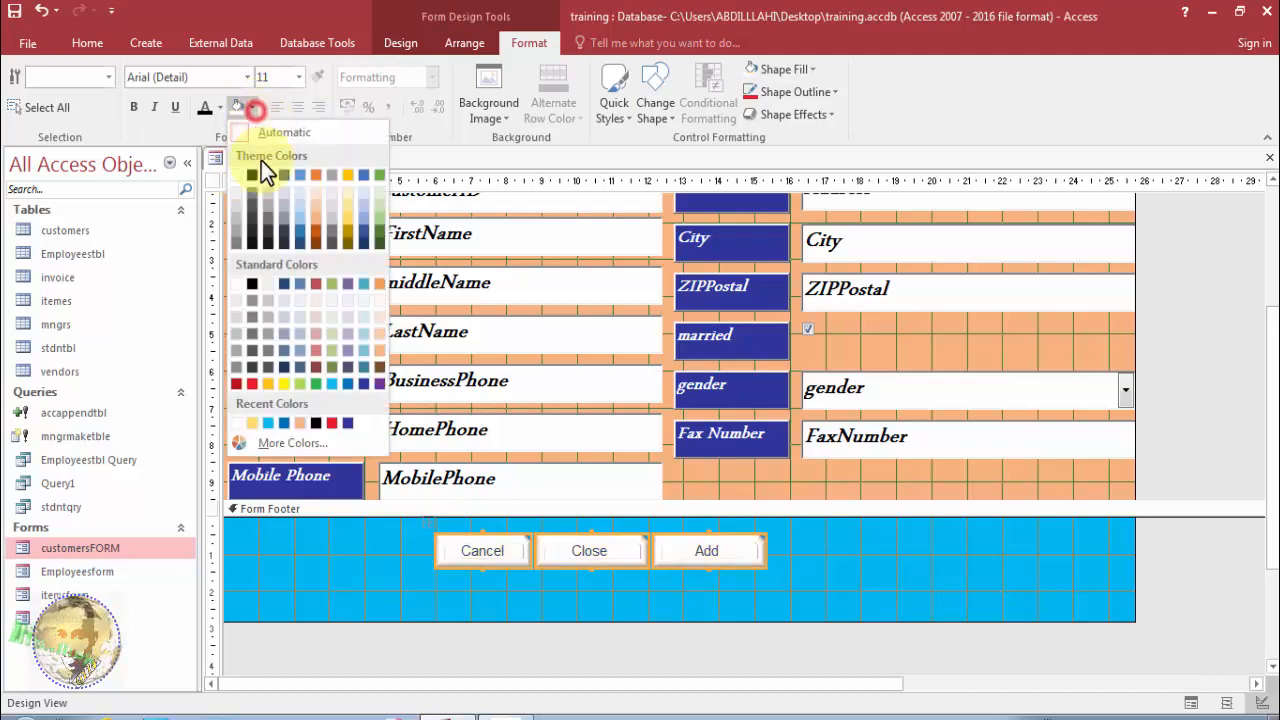
{"action": "left_click", "coordinate": [349, 211]}
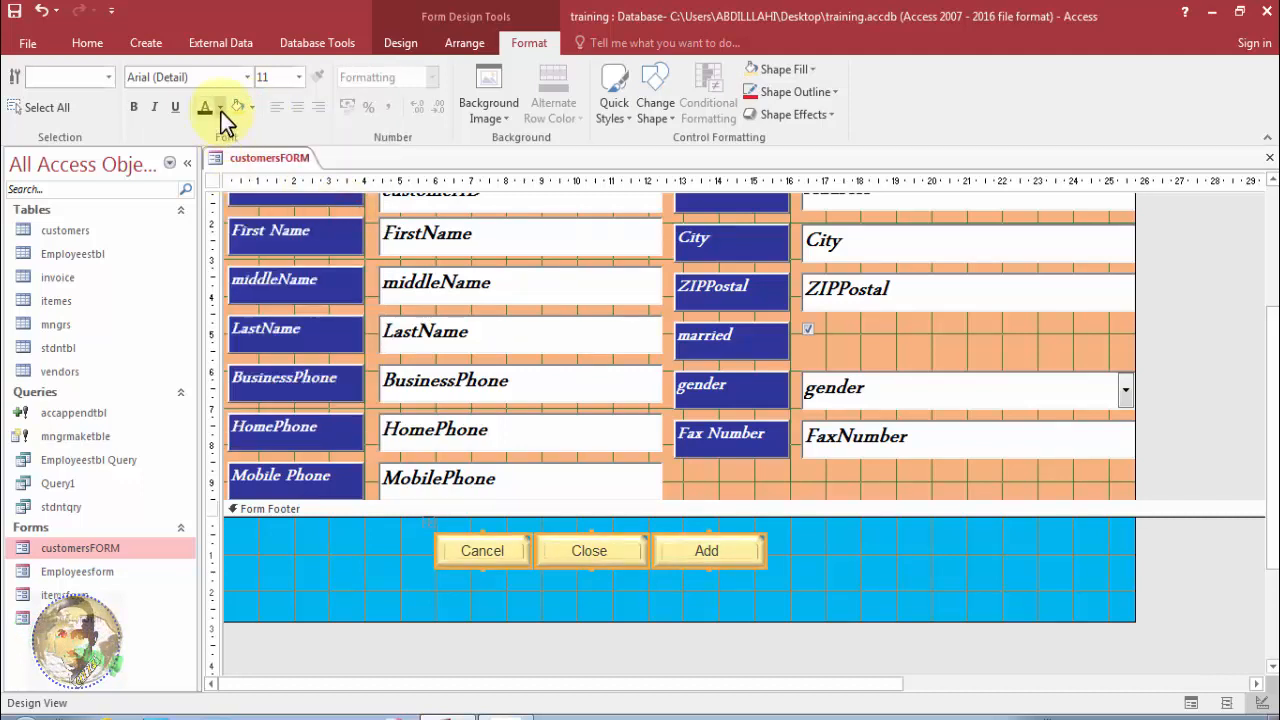
Set the button captions to black after trying white, and make them bold.
{"action": "left_click", "coordinate": [220, 107]}
{"action": "left_click", "coordinate": [208, 172]}
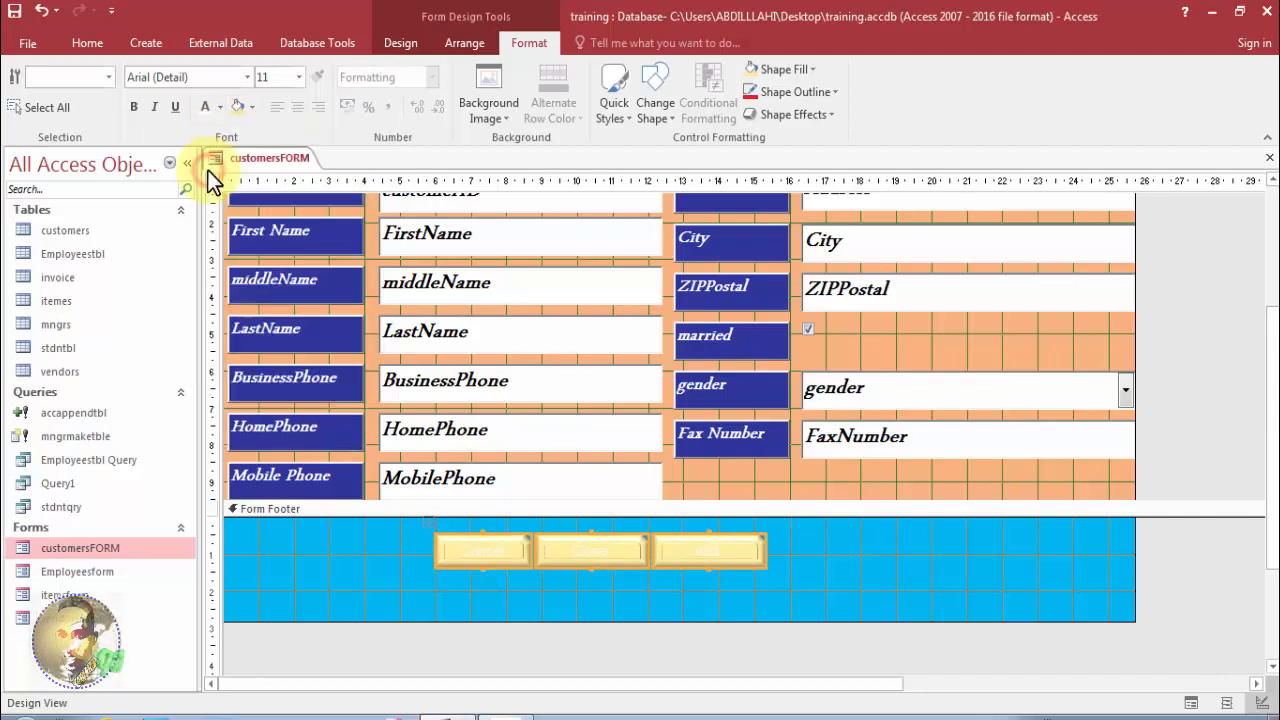
{"action": "left_click", "coordinate": [218, 105]}
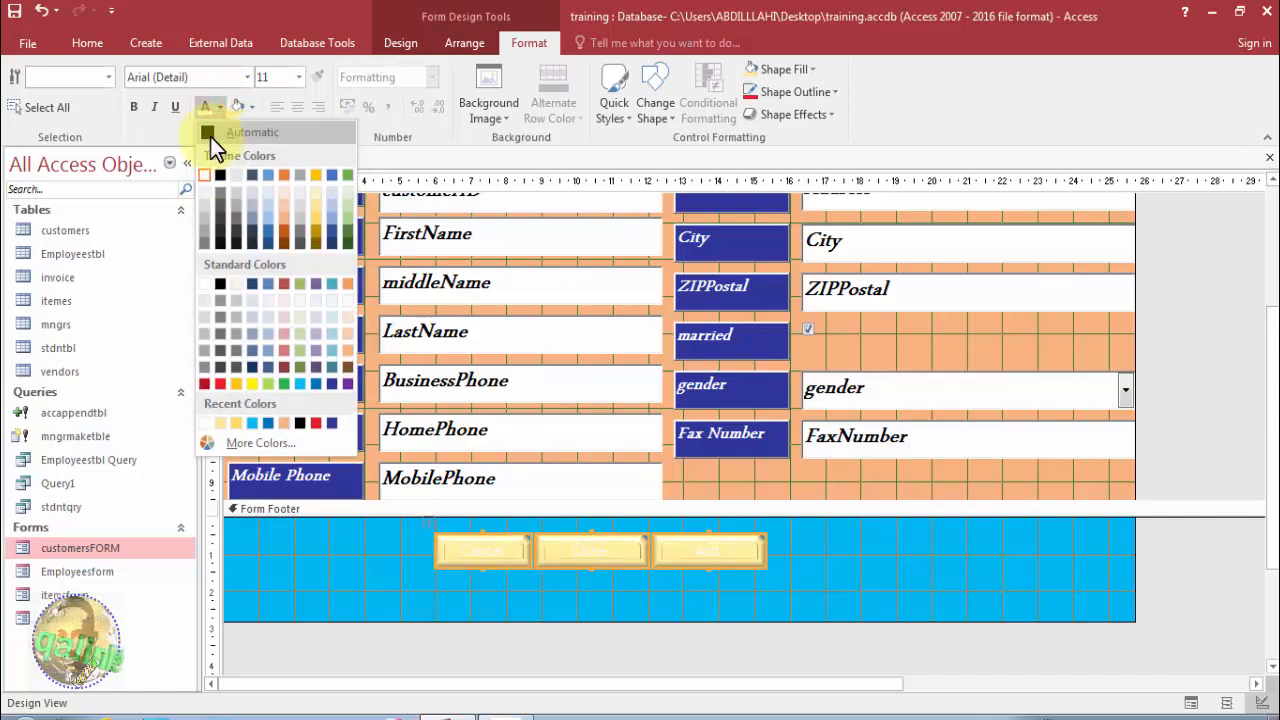
{"action": "left_click", "coordinate": [210, 137]}
{"action": "left_click", "coordinate": [135, 107]}
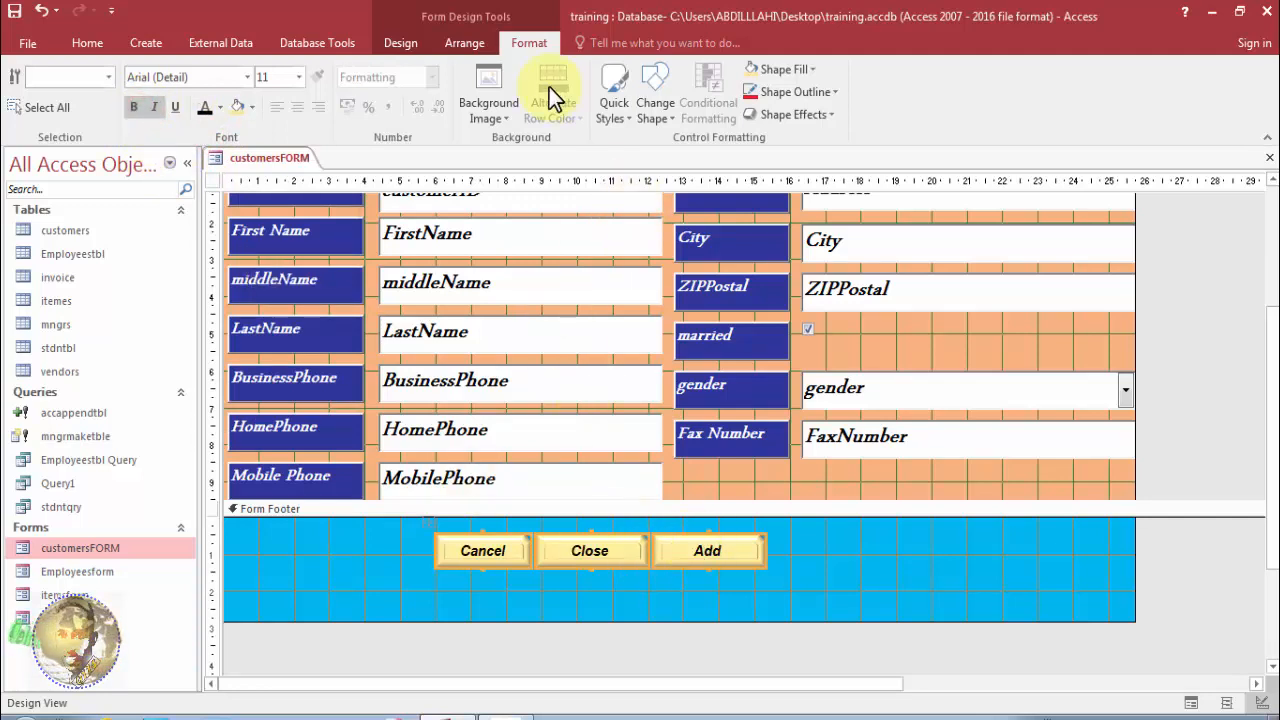
{"action": "left_click", "coordinate": [467, 43]}
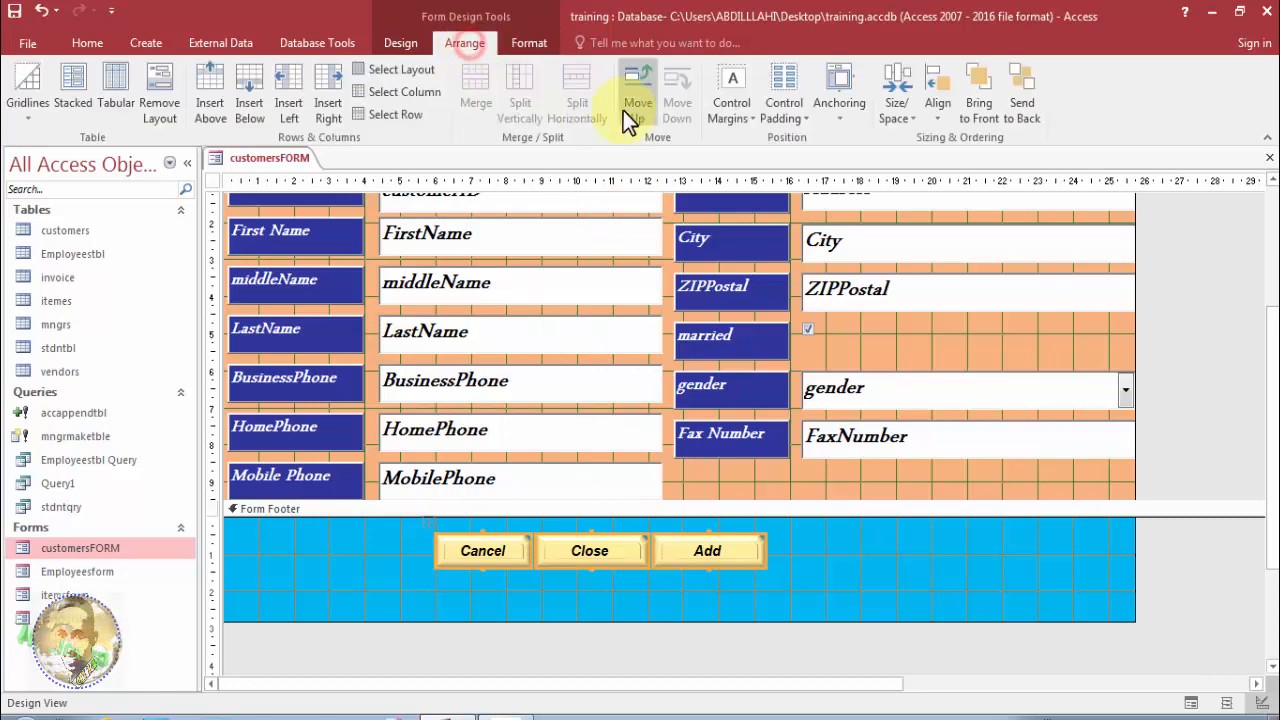
Apply Wide control padding, nudge the footer buttons up three times, and shorten the Form Footer.
{"action": "left_click", "coordinate": [787, 118]}
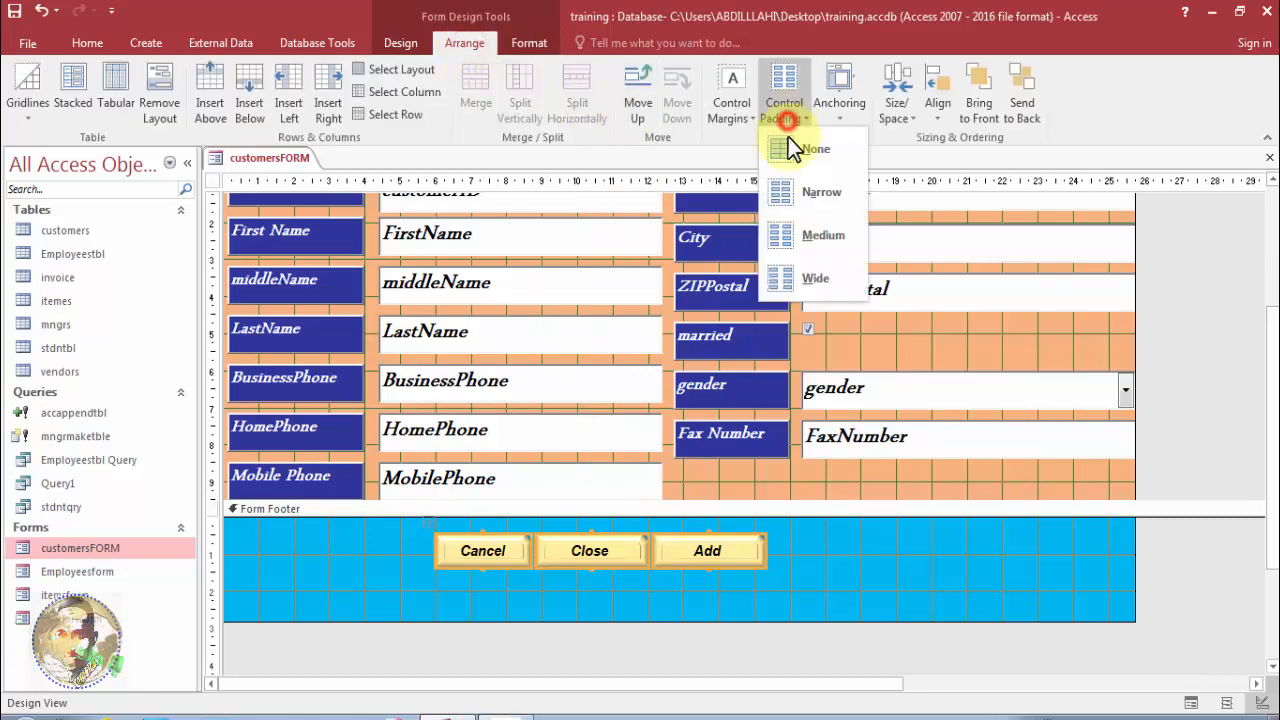
{"action": "left_click", "coordinate": [805, 276]}
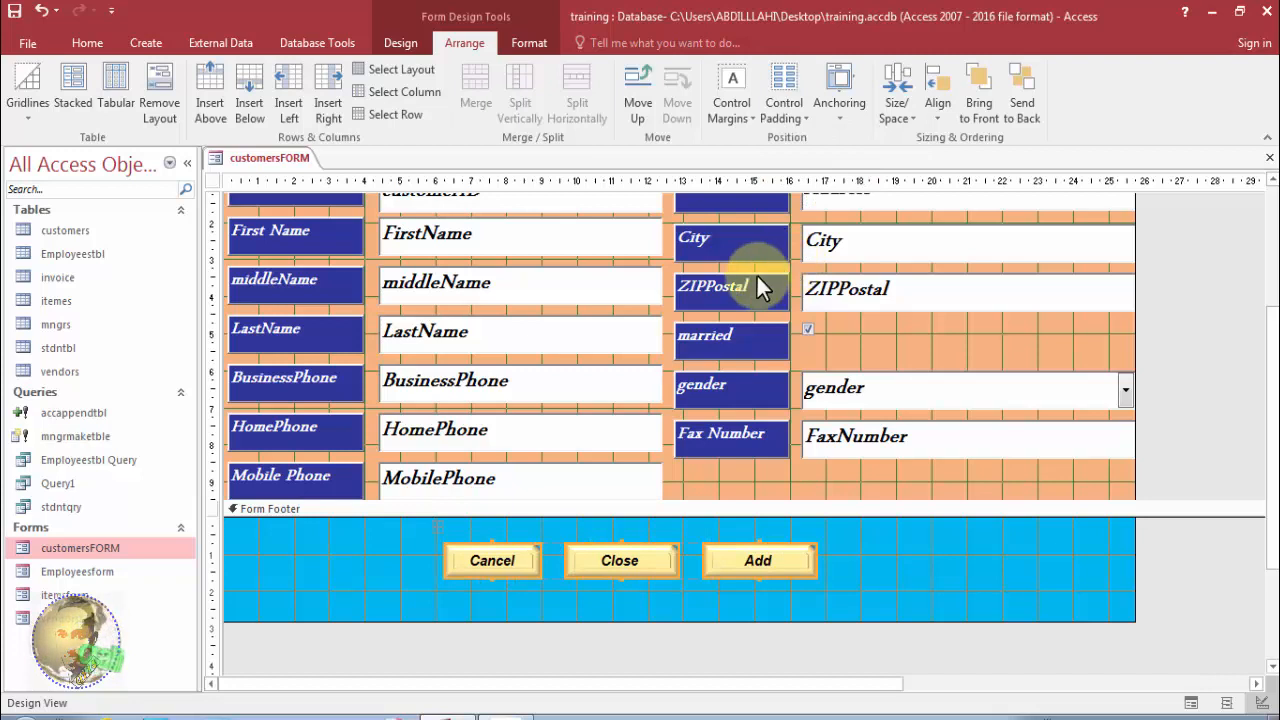
{"action": "left_click_drag", "start_coordinate": [739, 618], "coordinate": [738, 590]}
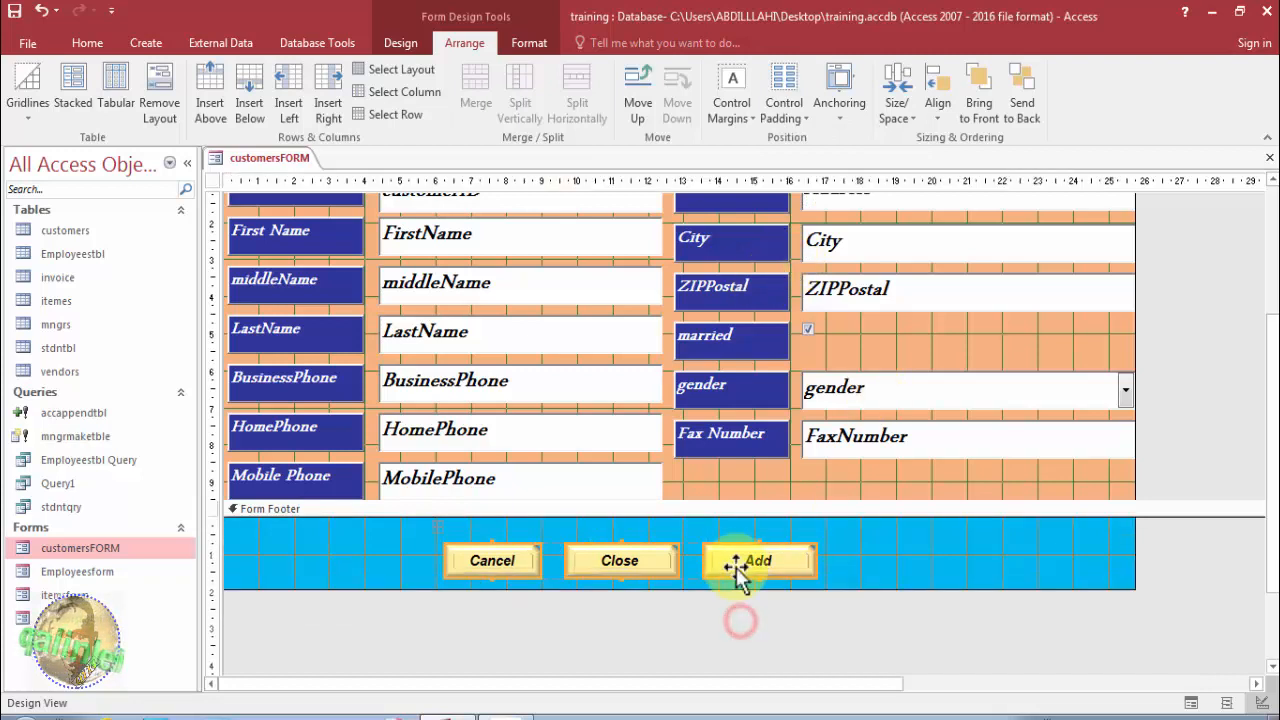
{"action": "key", "text": "Up"}
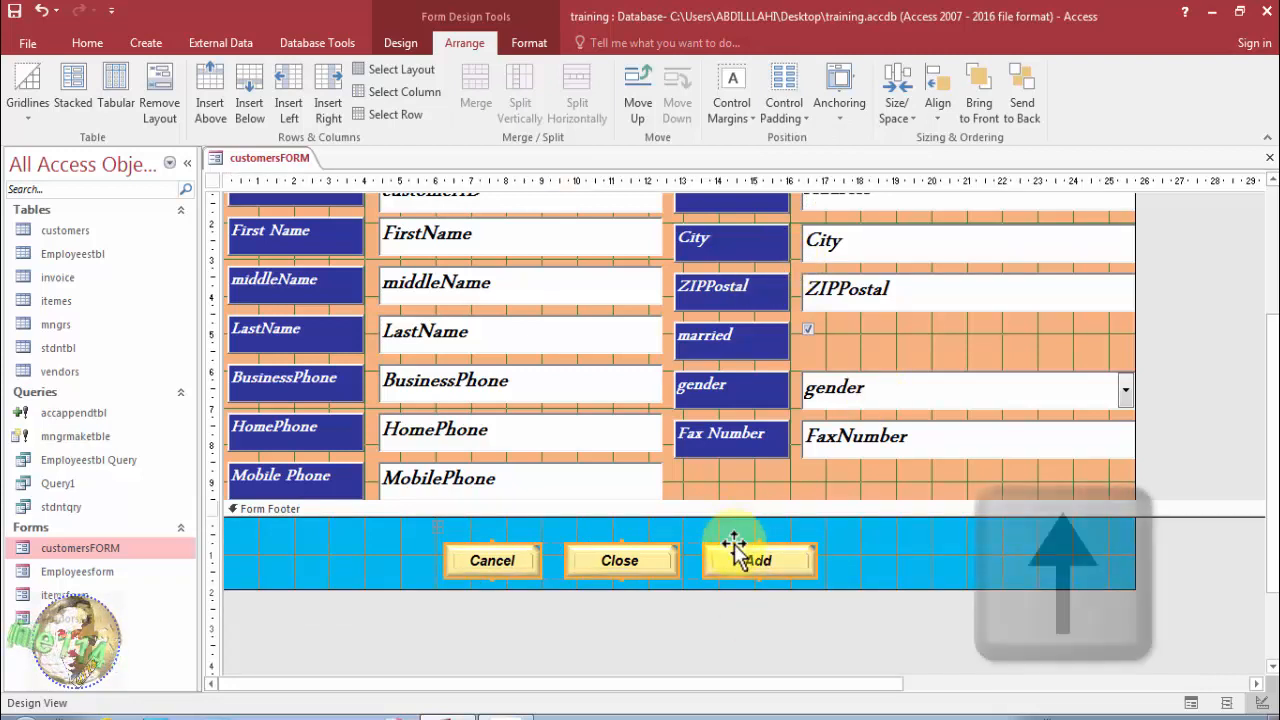
{"action": "key", "text": "Up"}
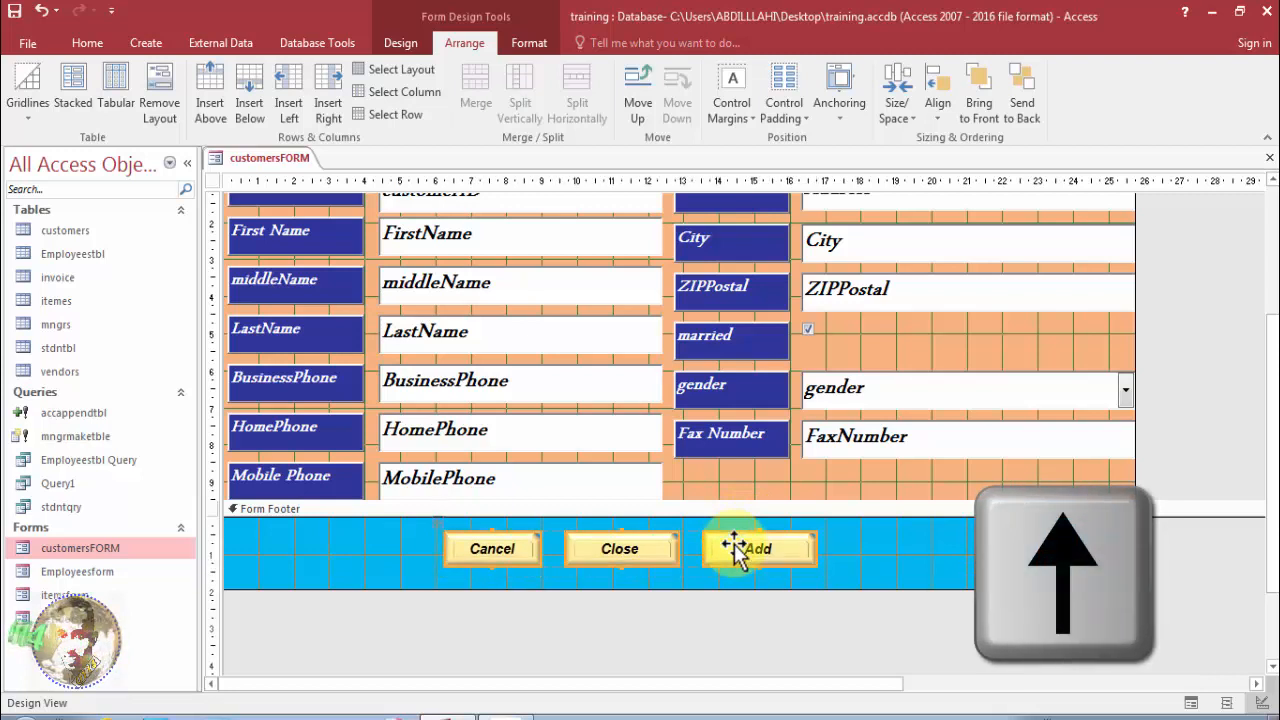
{"action": "key", "text": "Up"}
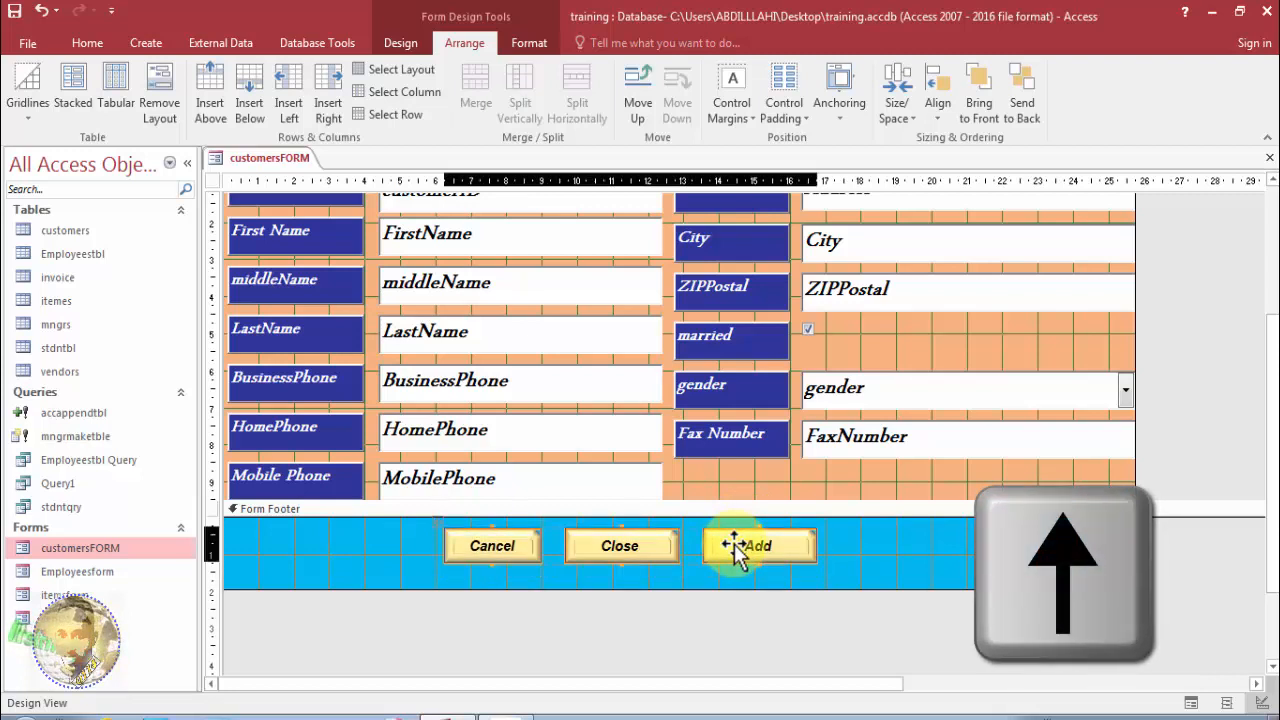
{"action": "left_click_drag", "start_coordinate": [689, 590], "coordinate": [687, 574]}
{"action": "left_click", "coordinate": [688, 589]}
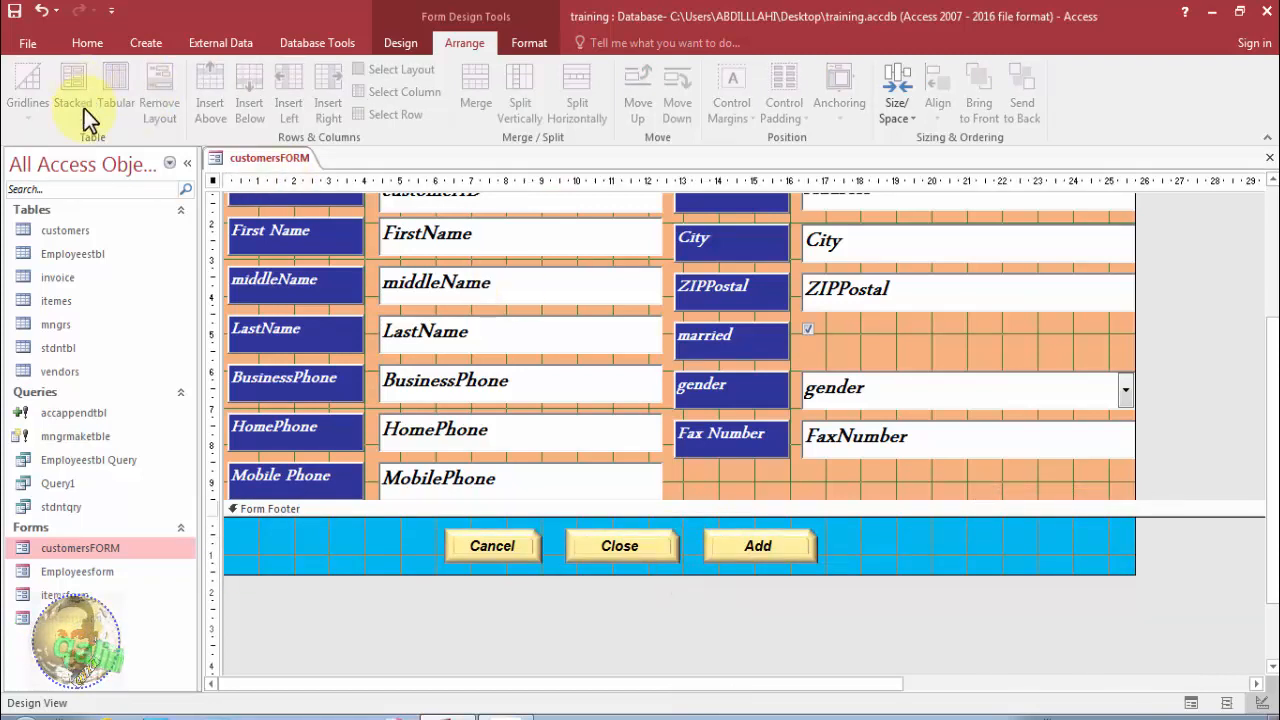
Switch customersFORM to Form View and save the pending record to start a blank one.
{"action": "right_click", "coordinate": [232, 158]}
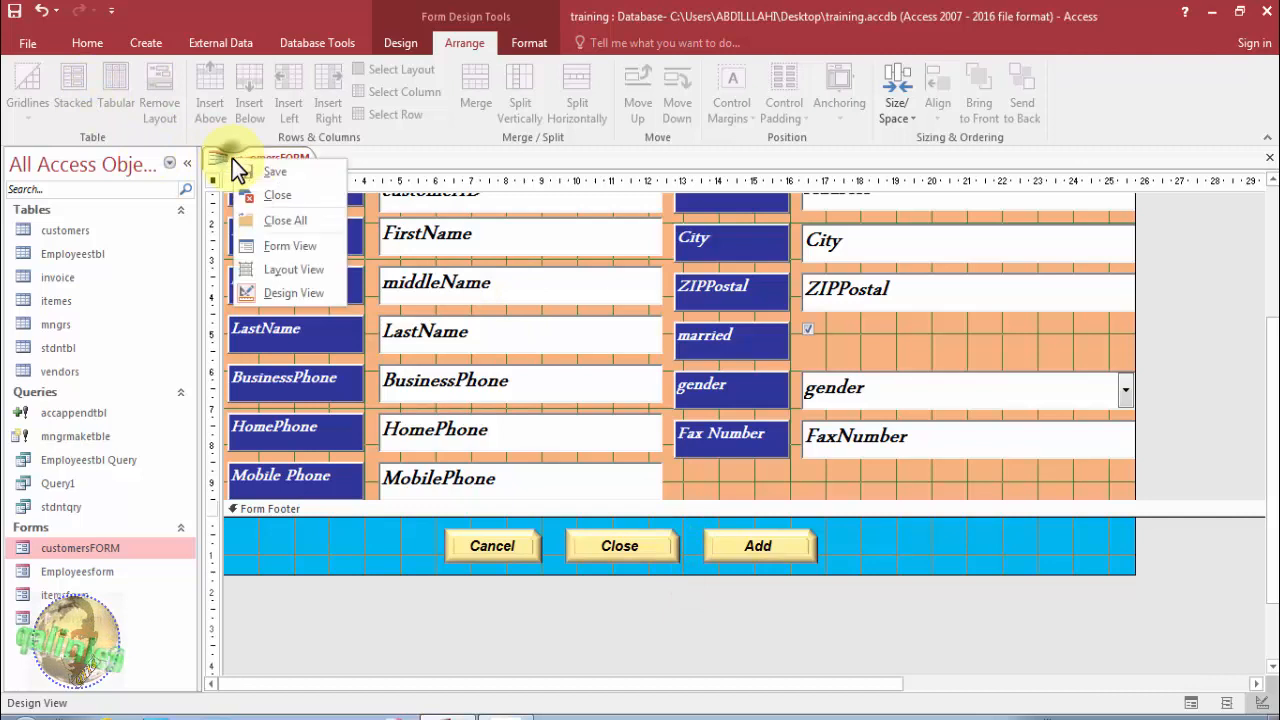
{"action": "left_click", "coordinate": [281, 245]}
{"action": "left_click_drag", "start_coordinate": [414, 185], "coordinate": [428, 138]}
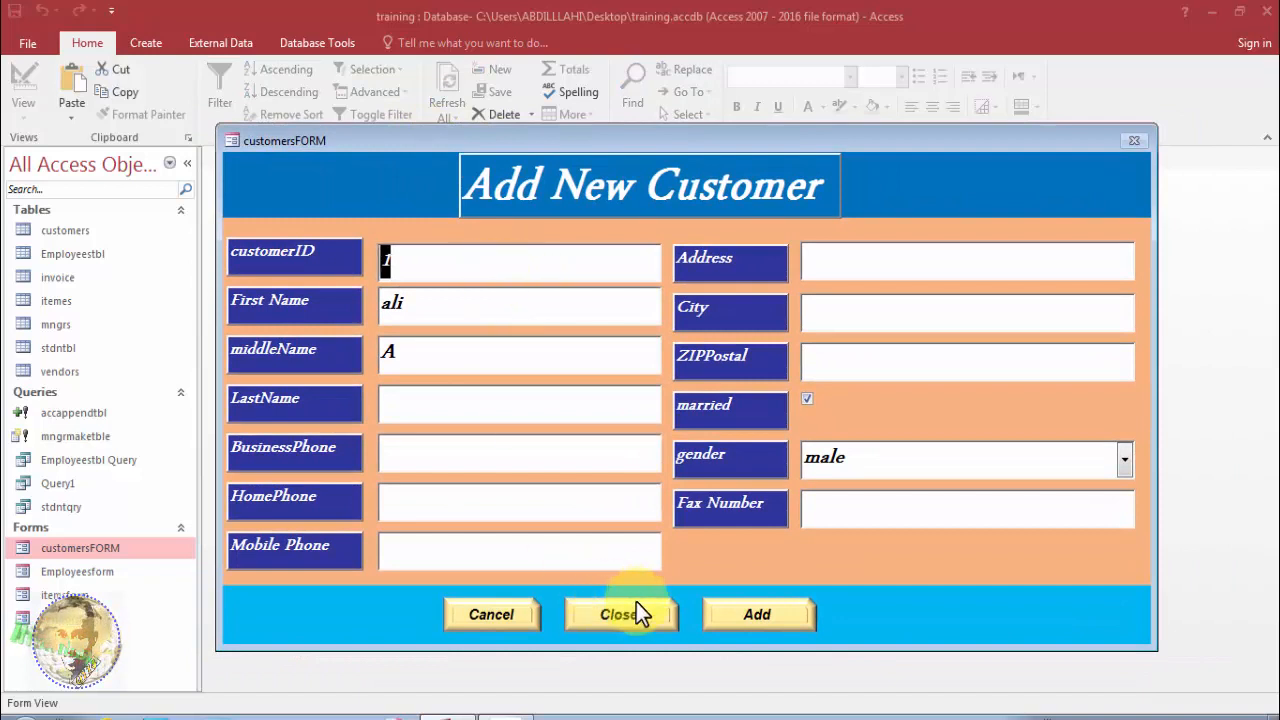
{"action": "left_click", "coordinate": [730, 606]}
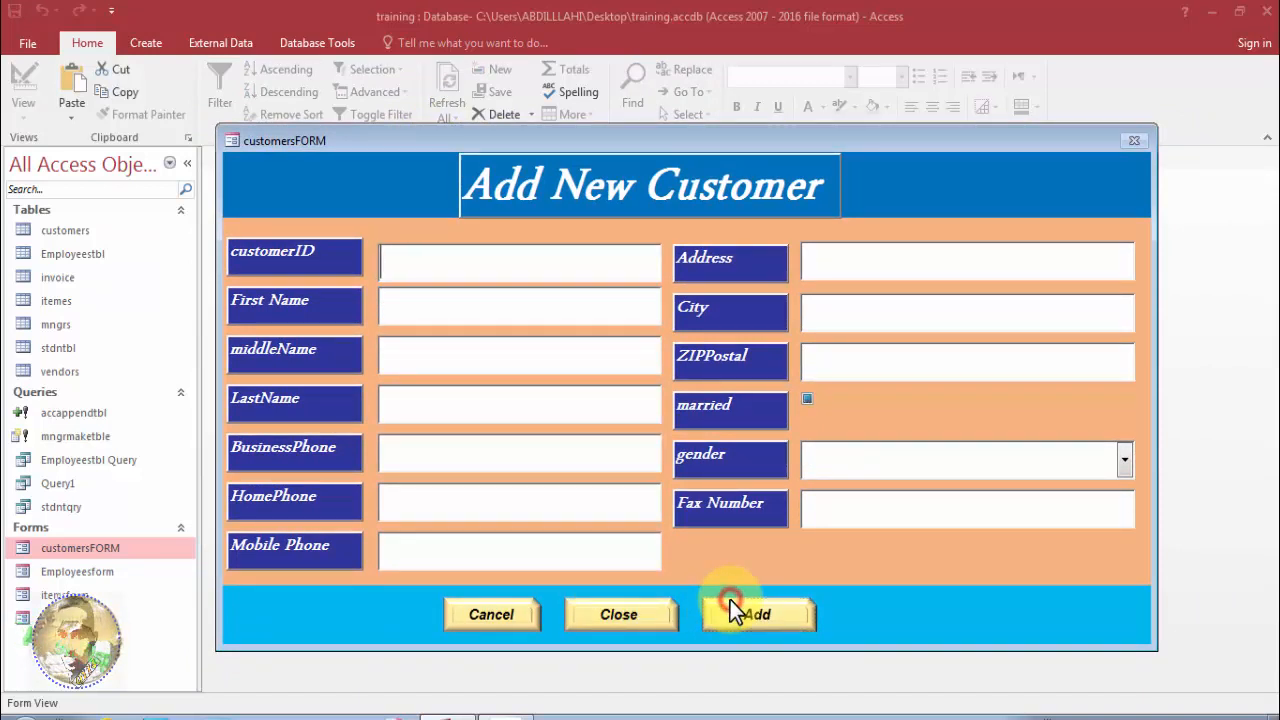
Enter customer ID 99 and the customer's first, middle and last names.
{"action": "left_click", "coordinate": [474, 263]}
{"action": "type", "text": "9"}
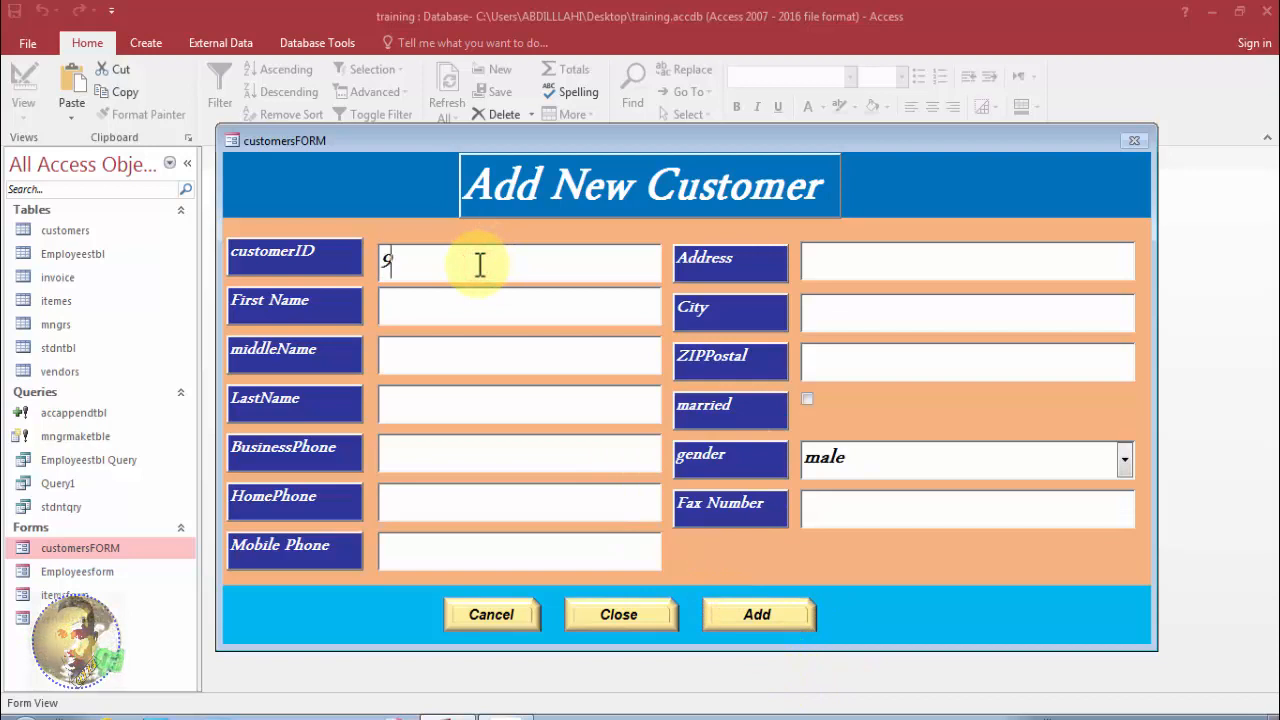
{"action": "type", "text": "9"}
{"action": "left_click", "coordinate": [473, 288]}
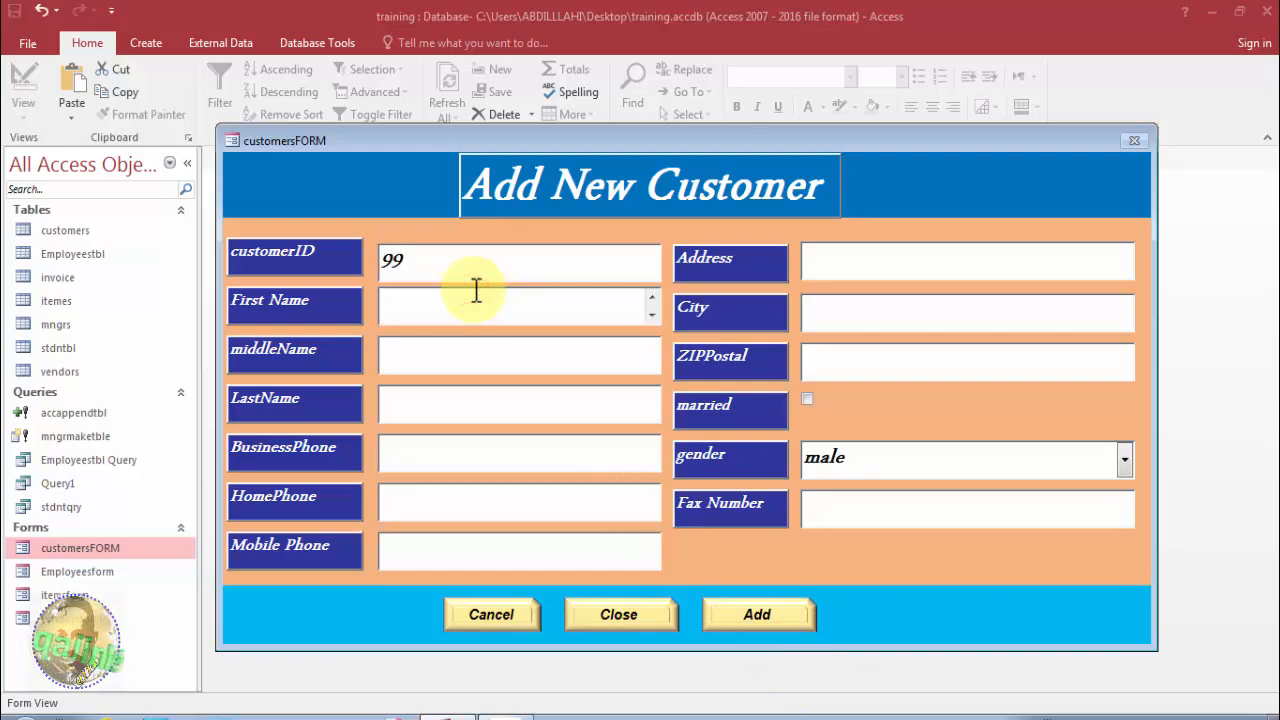
{"action": "left_click", "coordinate": [466, 352]}
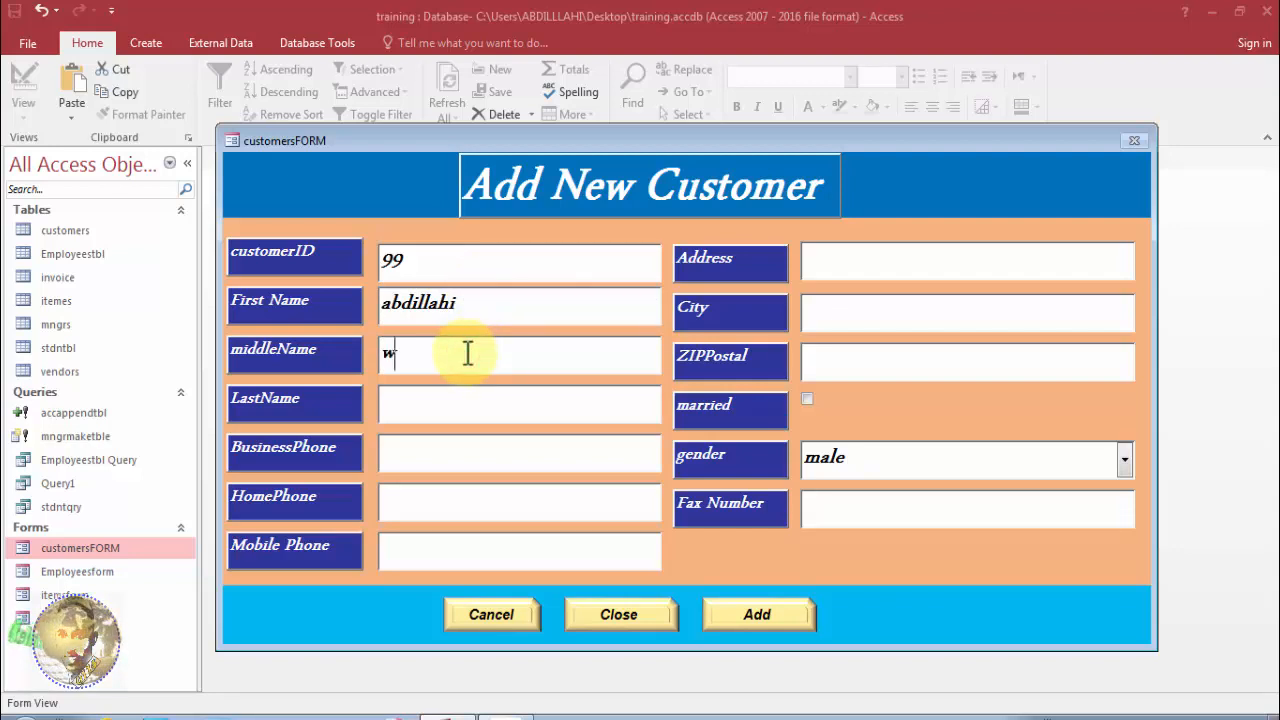
{"action": "type", "text": "w"}
{"action": "left_click", "coordinate": [457, 400]}
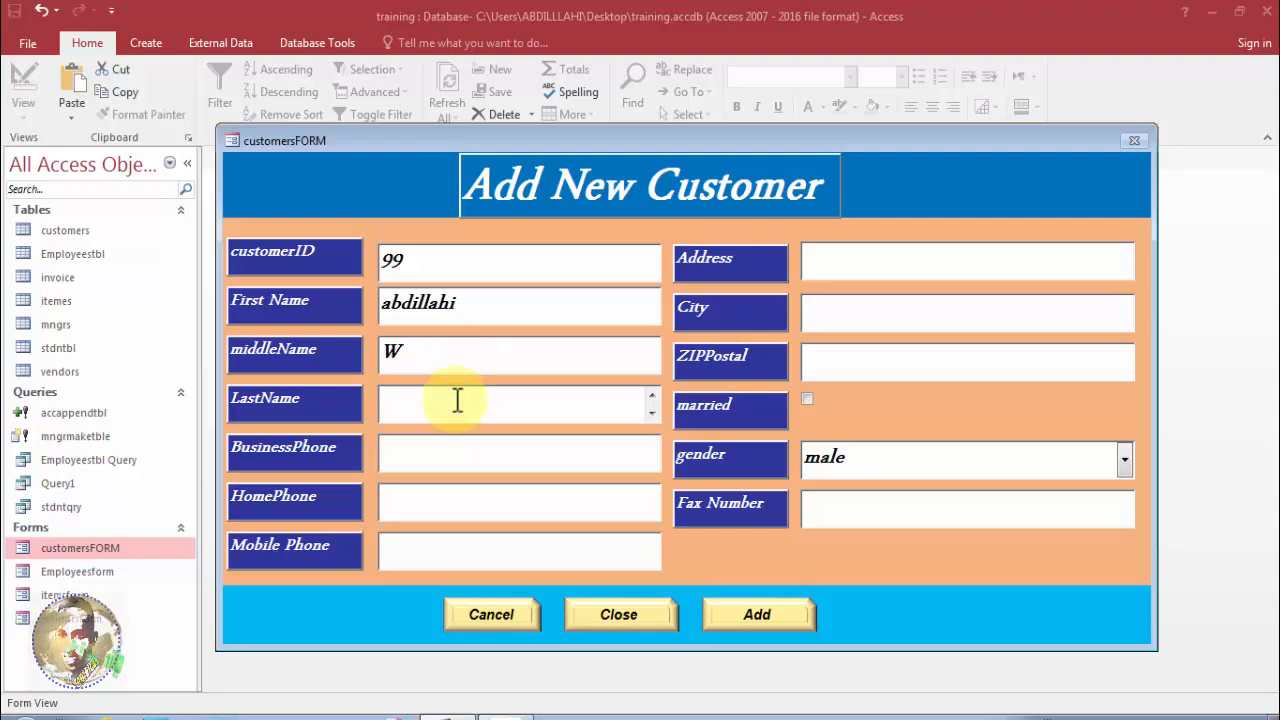
Fill in the customer's business, home and mobile phone numbers.
{"action": "left_click", "coordinate": [453, 454]}
{"action": "type", "text": "4534535"}
{"action": "left_click", "coordinate": [461, 511]}
{"action": "type", "text": "56565645"}
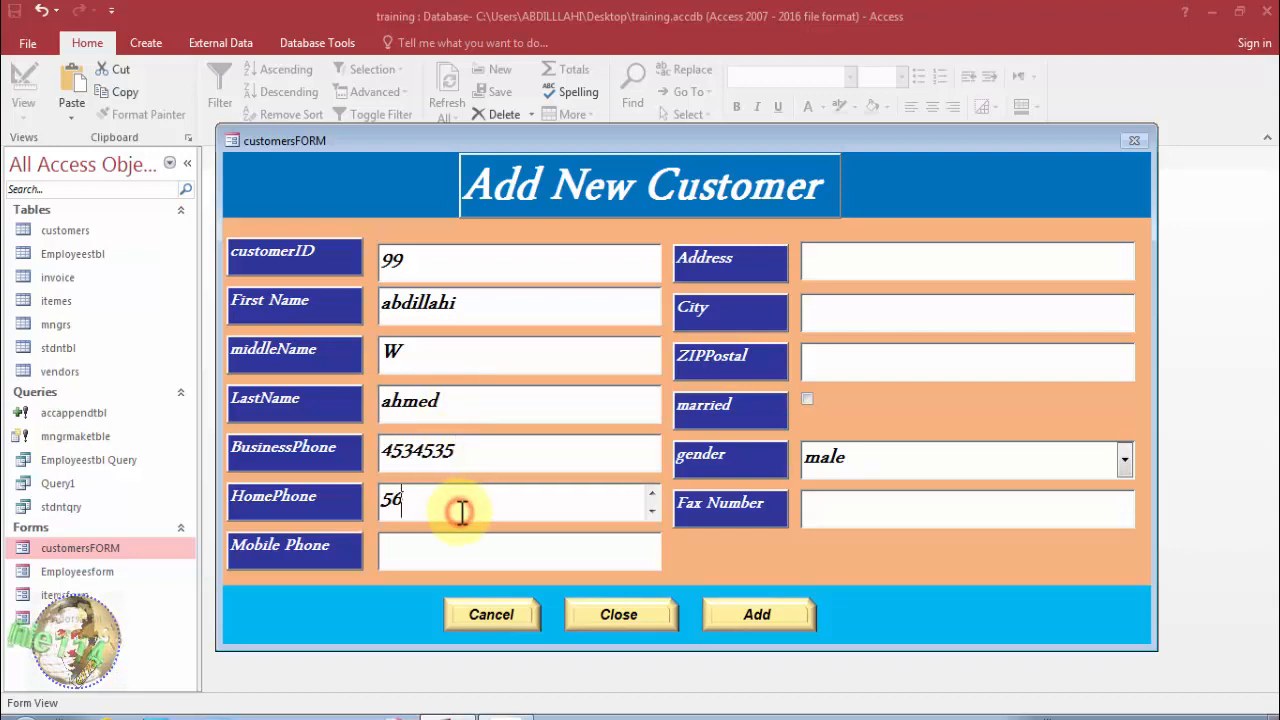
{"action": "left_click", "coordinate": [475, 553]}
{"action": "type", "text": "23423423423"}
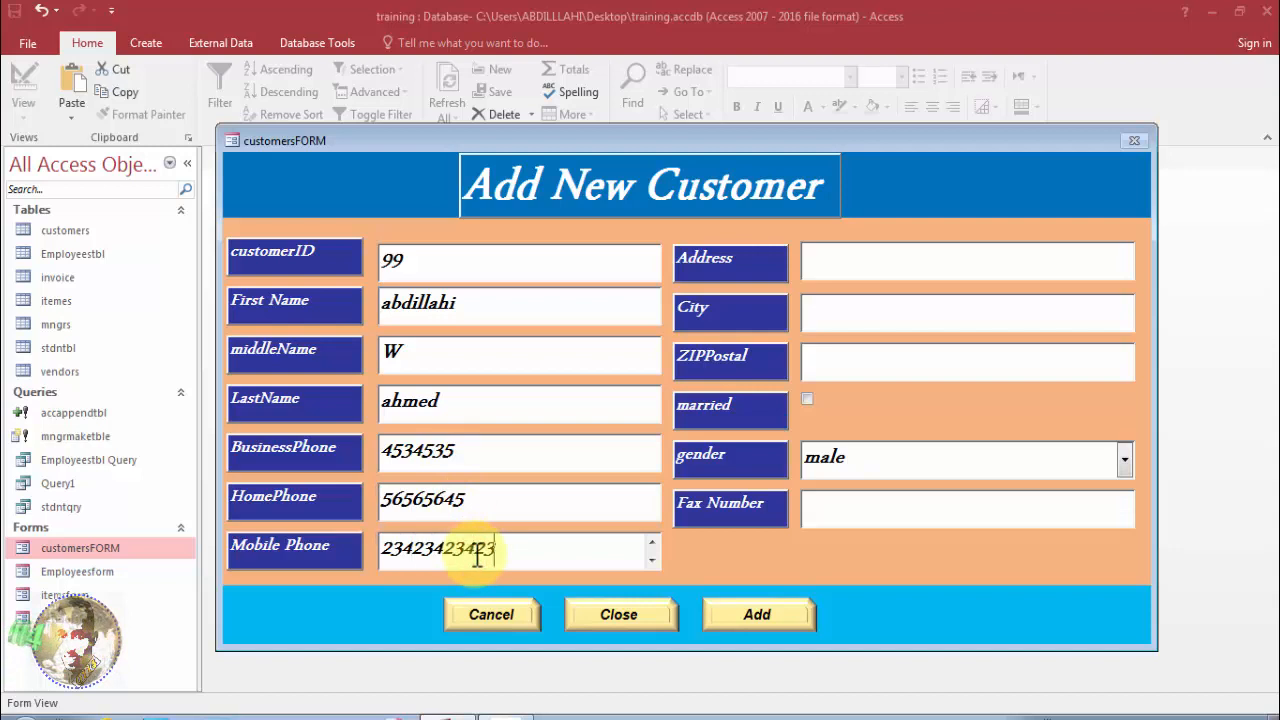
Enter the city and ZIP code, mark the customer married and male, and add a fax number.
{"action": "left_click", "coordinate": [858, 263]}
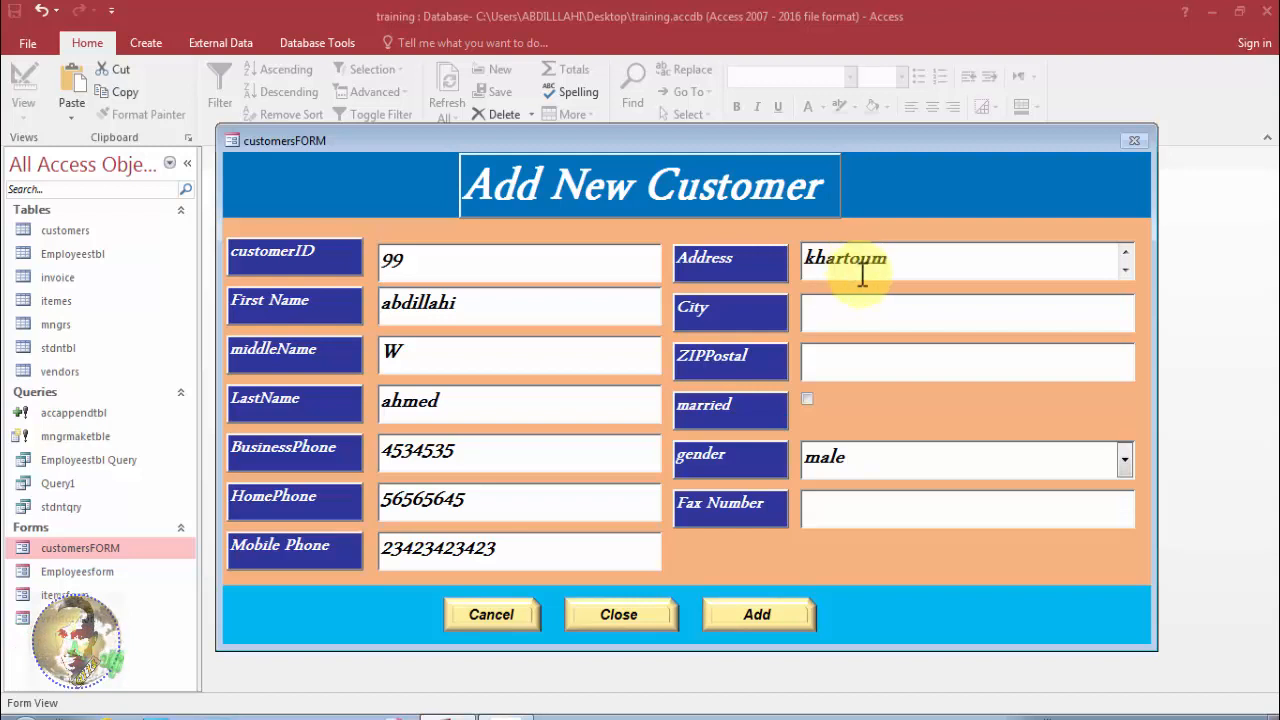
{"action": "left_click", "coordinate": [851, 312]}
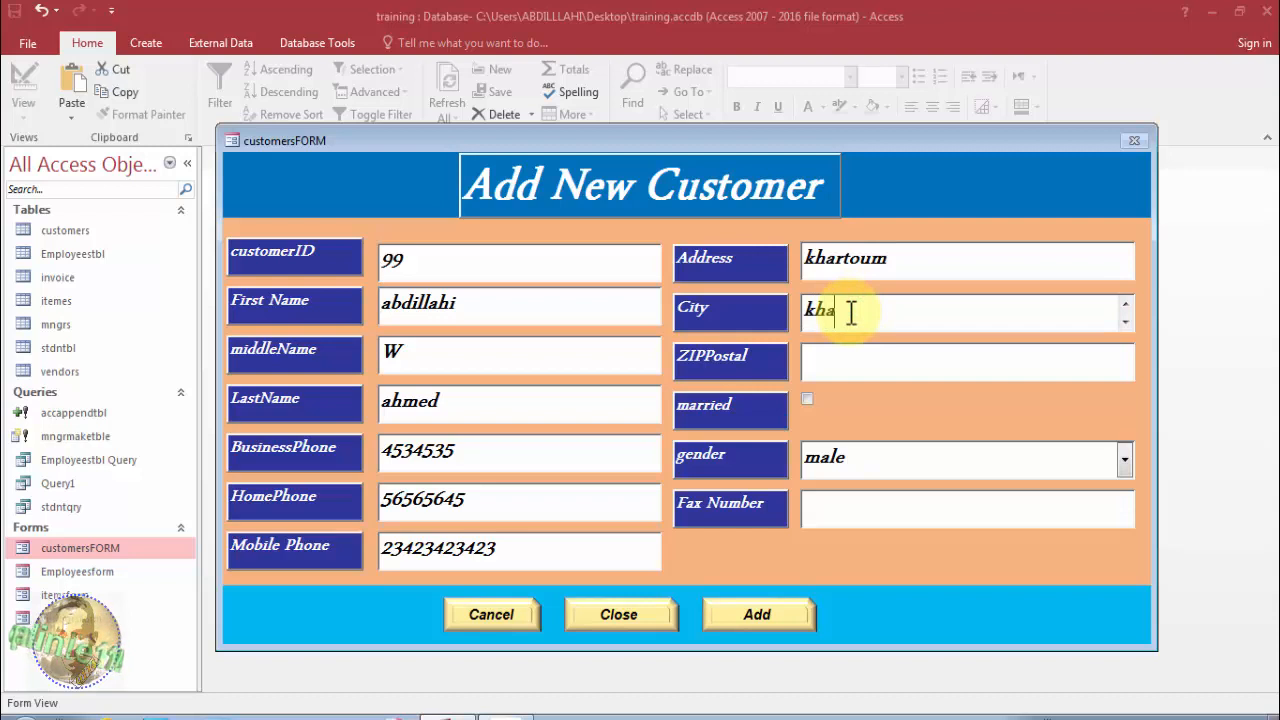
{"action": "type", "text": "khartoum"}
{"action": "left_click", "coordinate": [860, 358]}
{"action": "type", "text": "234234"}
{"action": "left_click", "coordinate": [805, 400]}
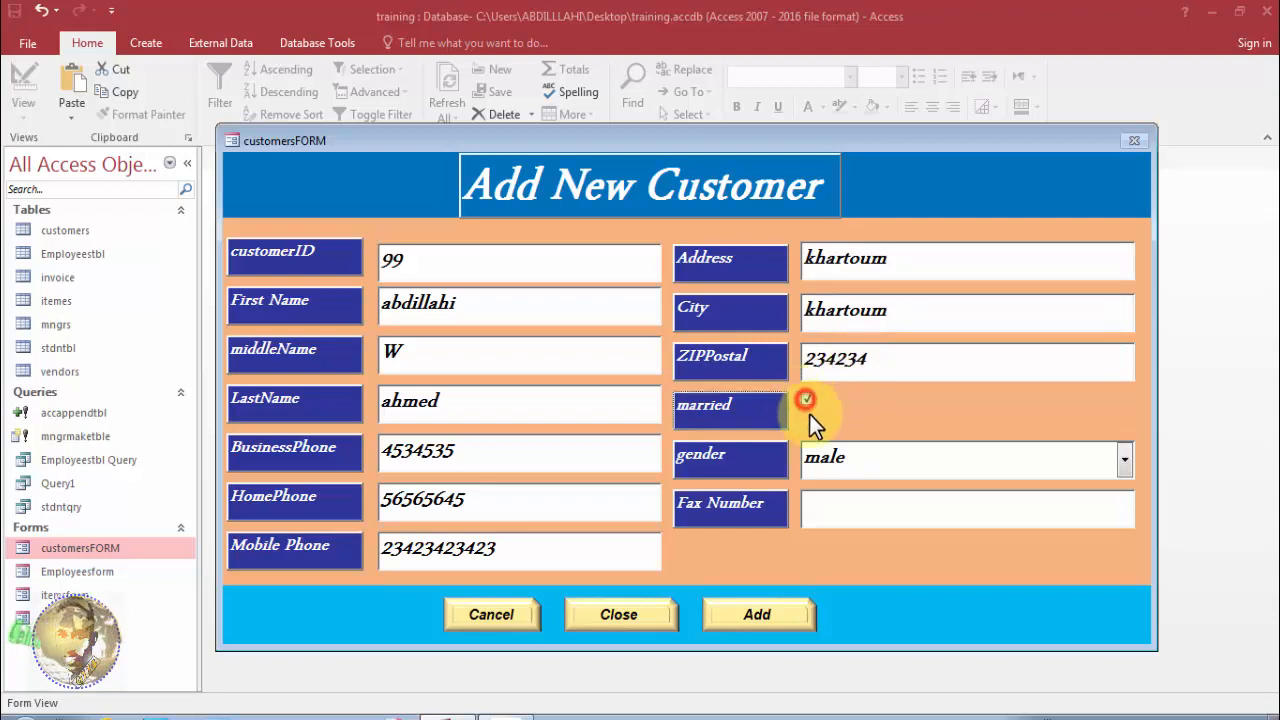
{"action": "left_click", "coordinate": [1124, 456]}
{"action": "left_click", "coordinate": [1033, 495]}
{"action": "left_click", "coordinate": [992, 497]}
{"action": "type", "text": "567457567456"}
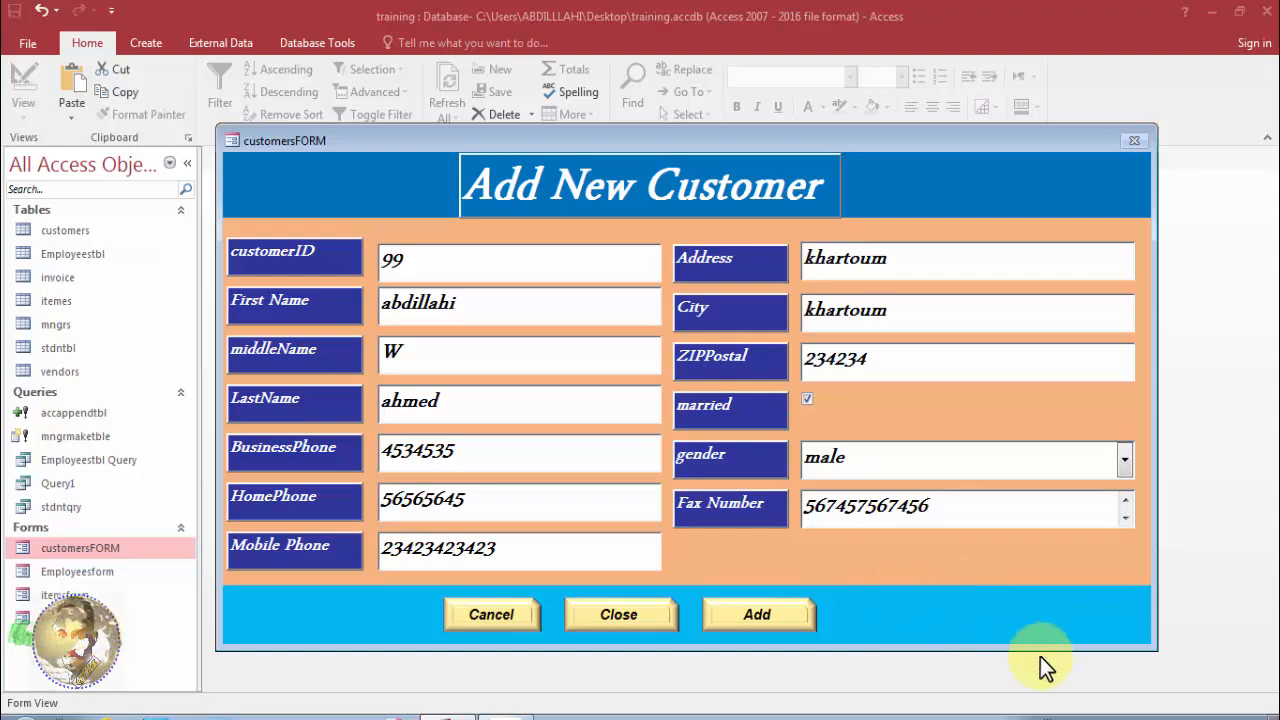
Save the new record, then close customersFORM, saving its design changes.
{"action": "left_click", "coordinate": [750, 614]}
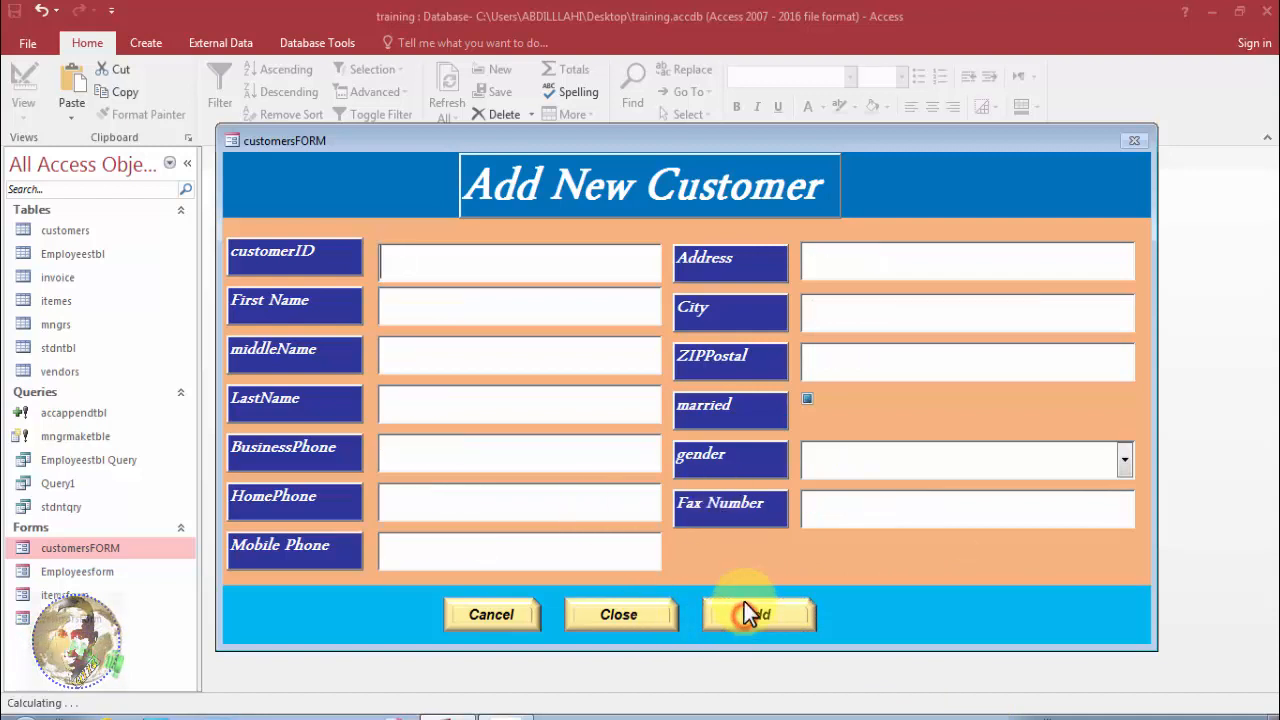
{"action": "left_click", "coordinate": [607, 606]}
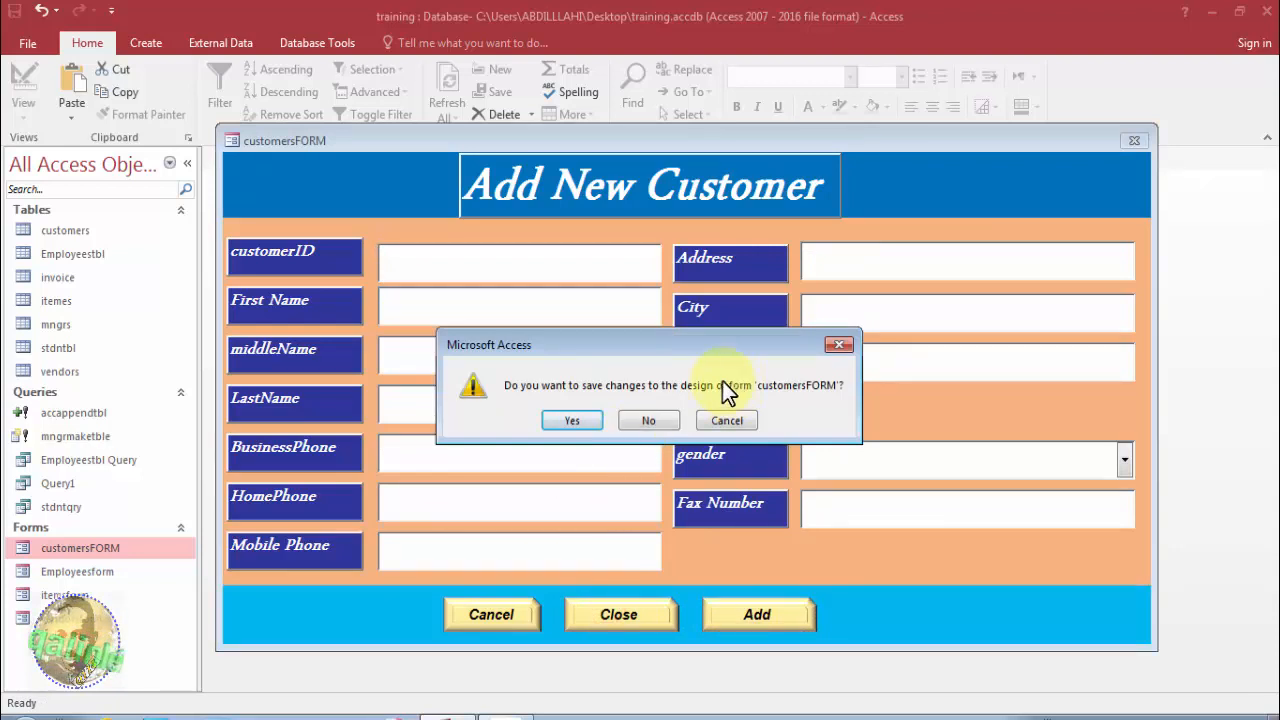
{"action": "left_click", "coordinate": [582, 422]}
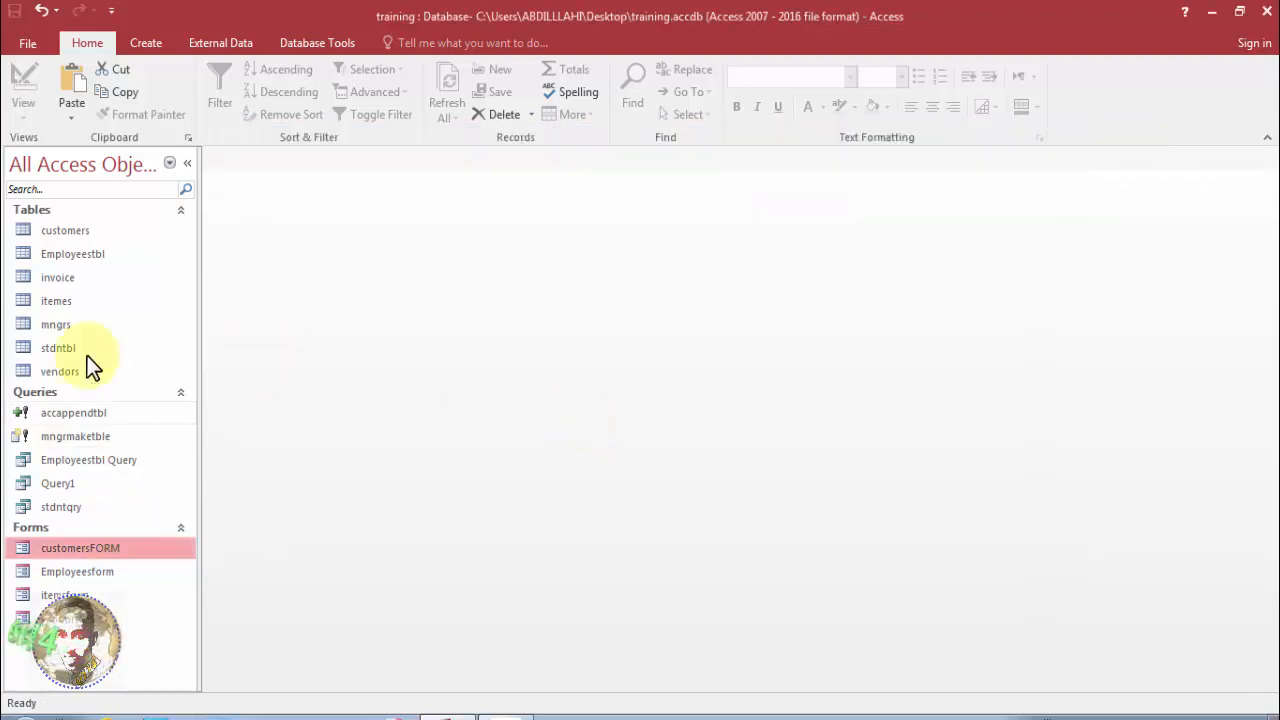
Open the customers table to check record 99, then reopen customersFORM.
{"action": "double_click", "coordinate": [78, 230]}
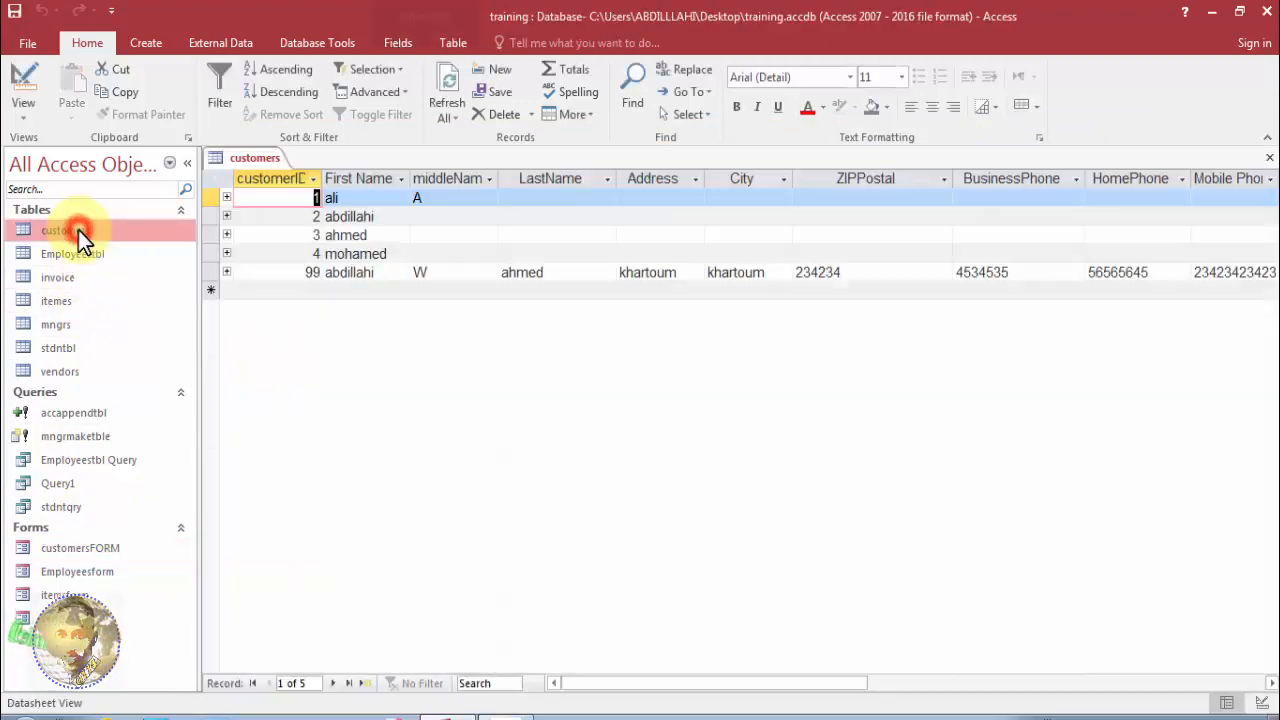
{"action": "left_click", "coordinate": [352, 273]}
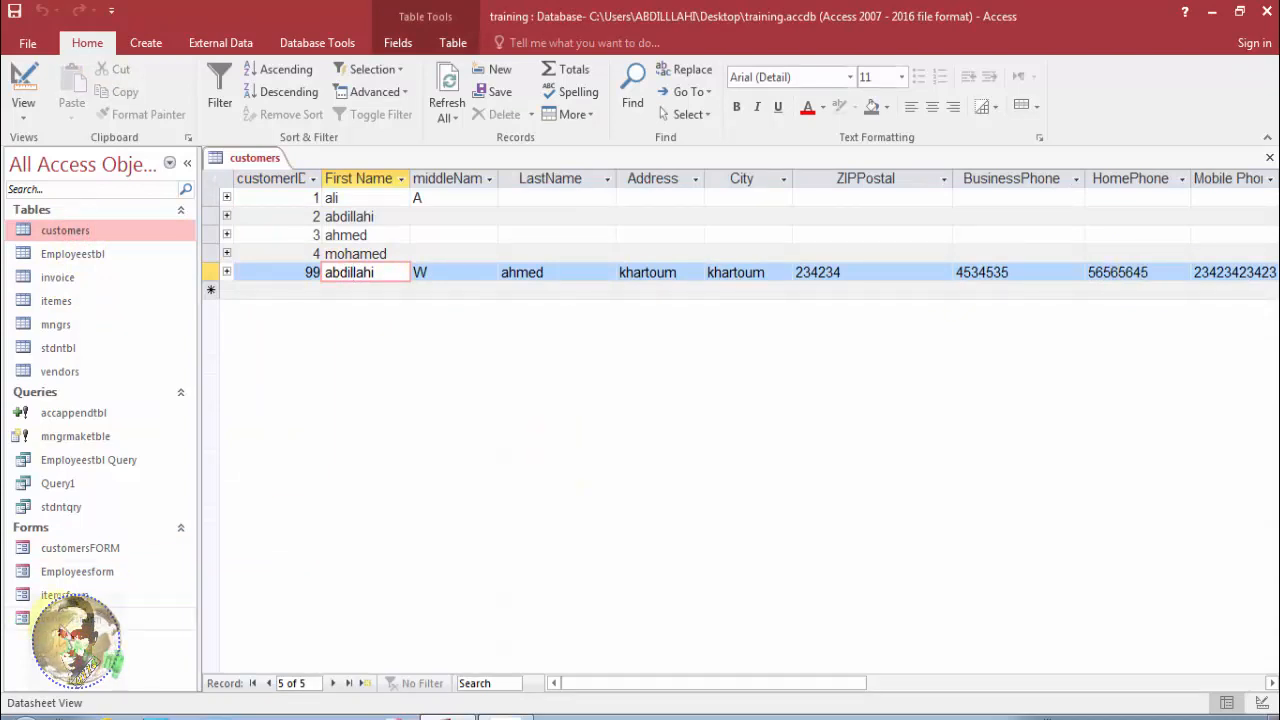
{"action": "double_click", "coordinate": [105, 553]}
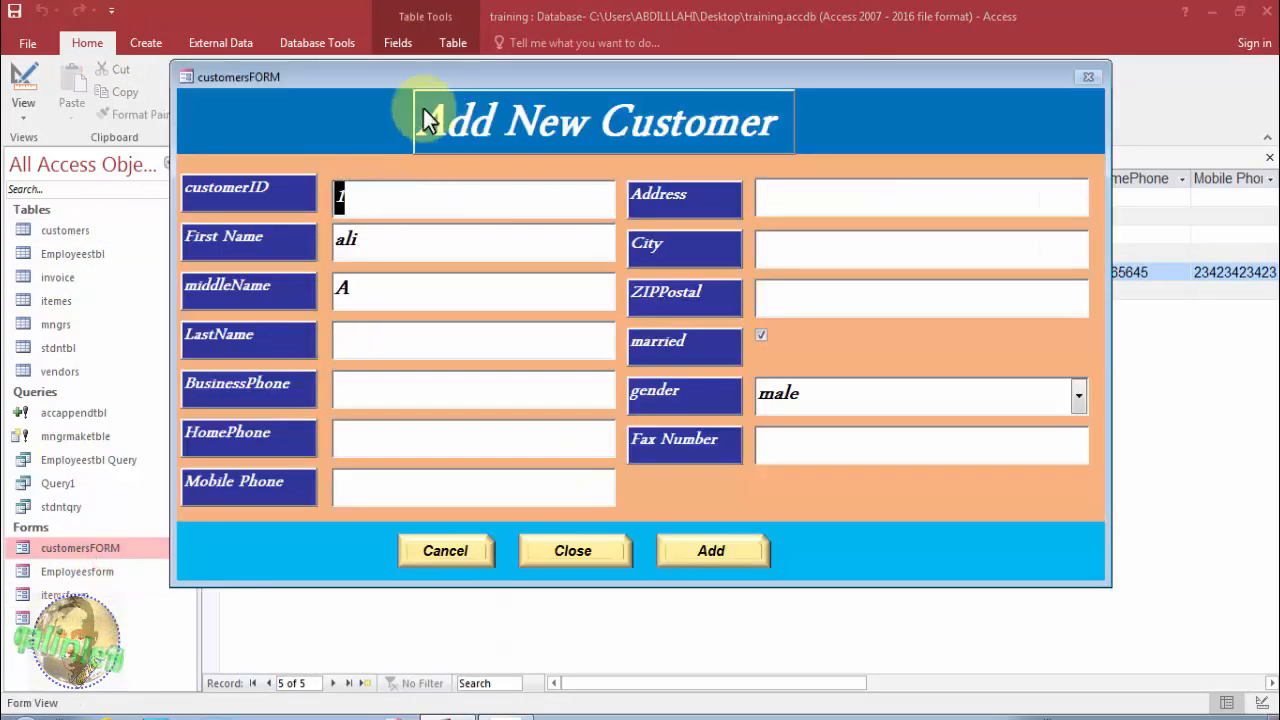
Switch the reopened customersFORM window into Design View.
{"action": "left_click_drag", "start_coordinate": [389, 78], "coordinate": [385, 129]}
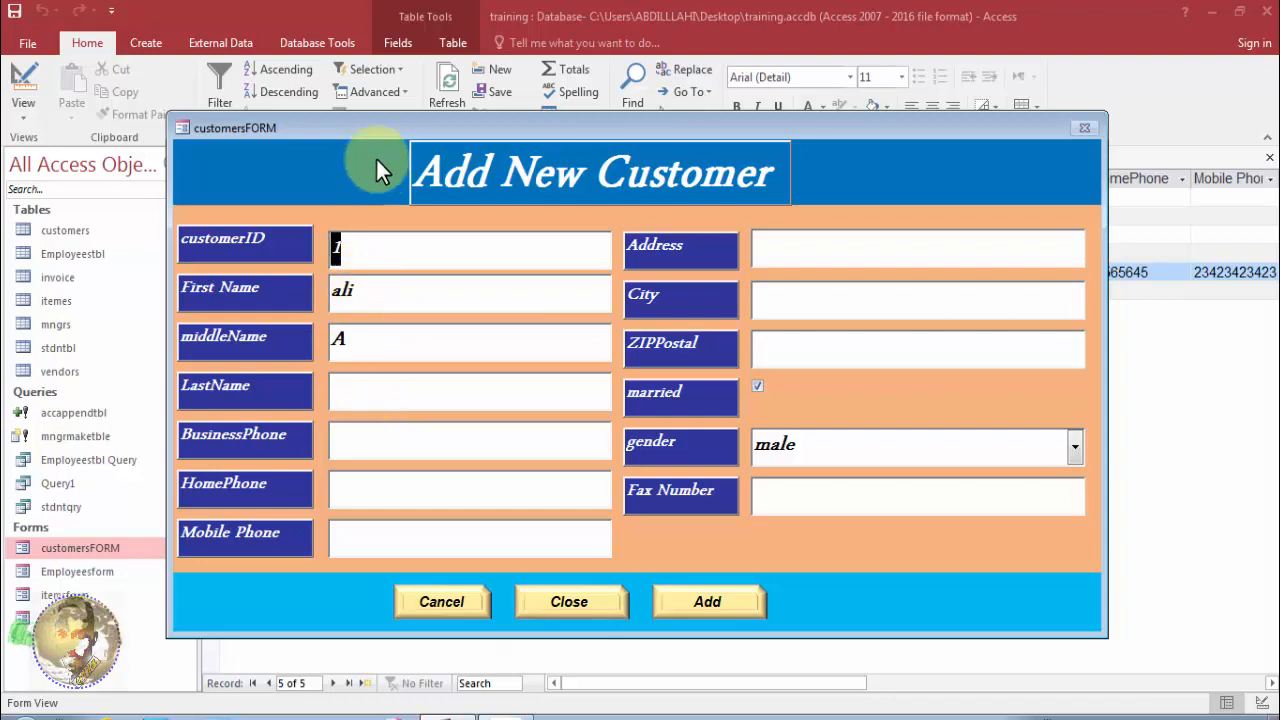
{"action": "right_click", "coordinate": [377, 122]}
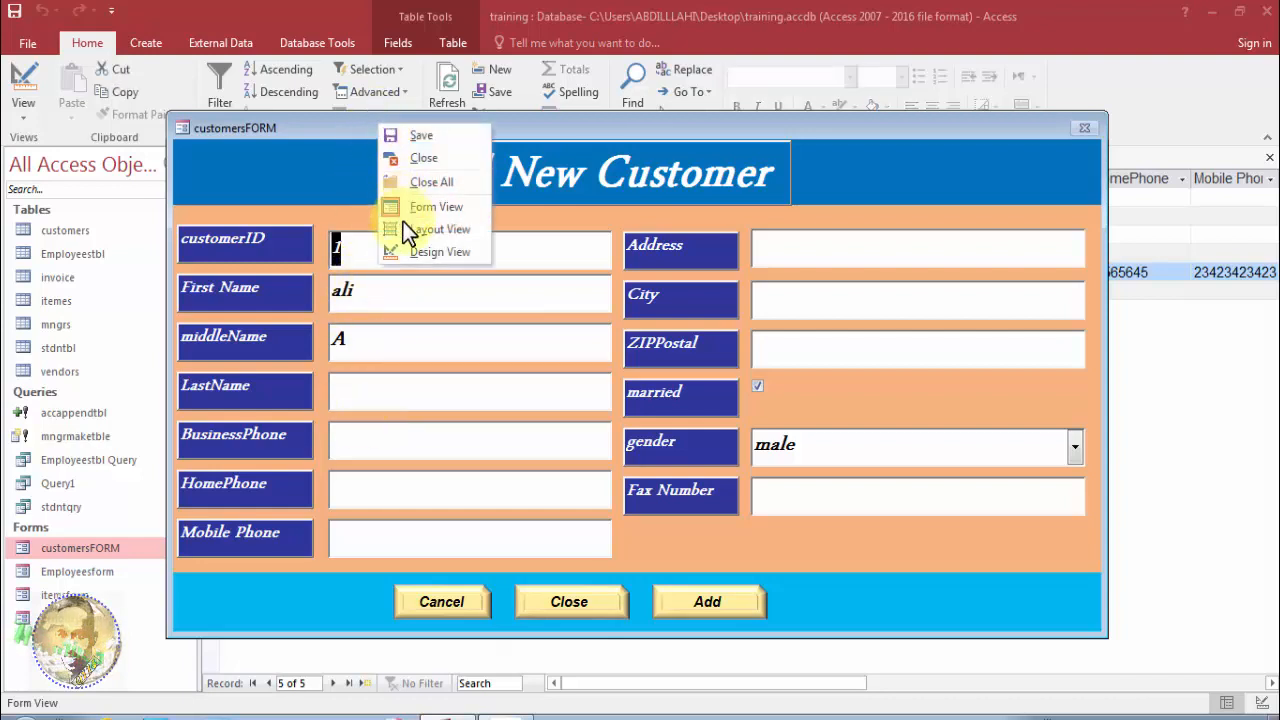
{"action": "left_click", "coordinate": [416, 254]}
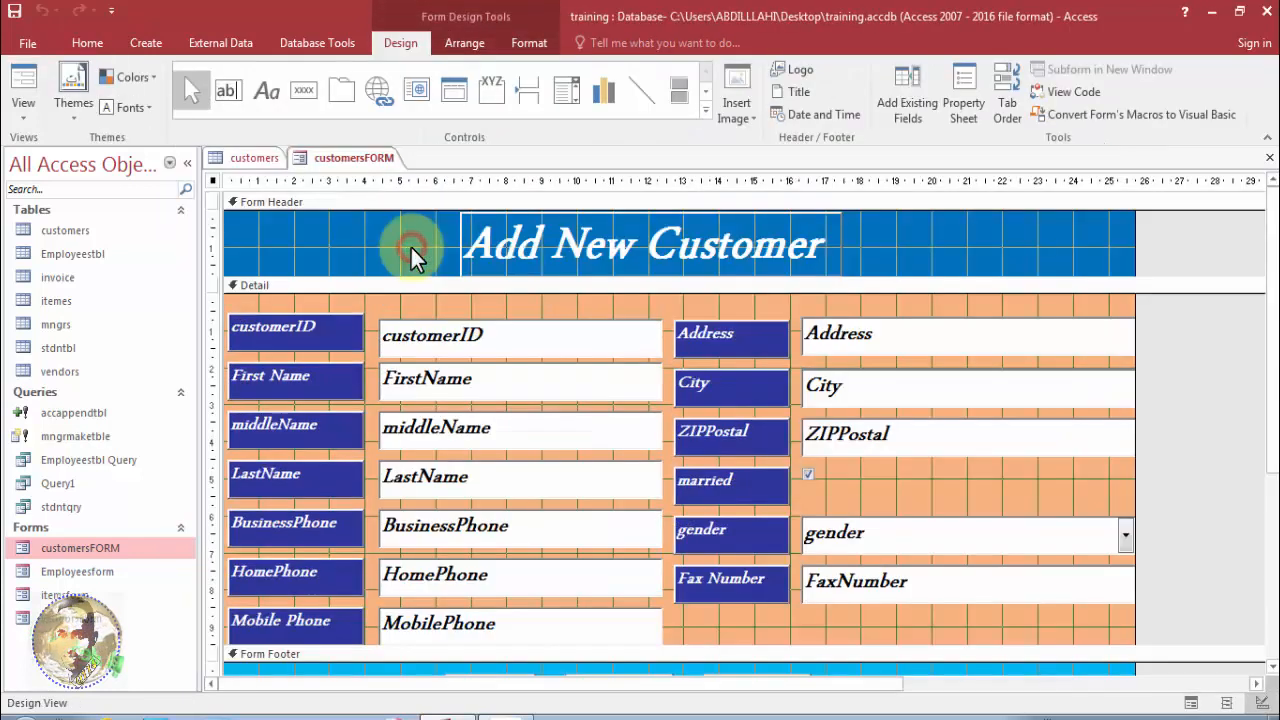
Start a Macro Builder macro for the form's On Load event from the Event tab.
{"action": "left_click", "coordinate": [962, 102]}
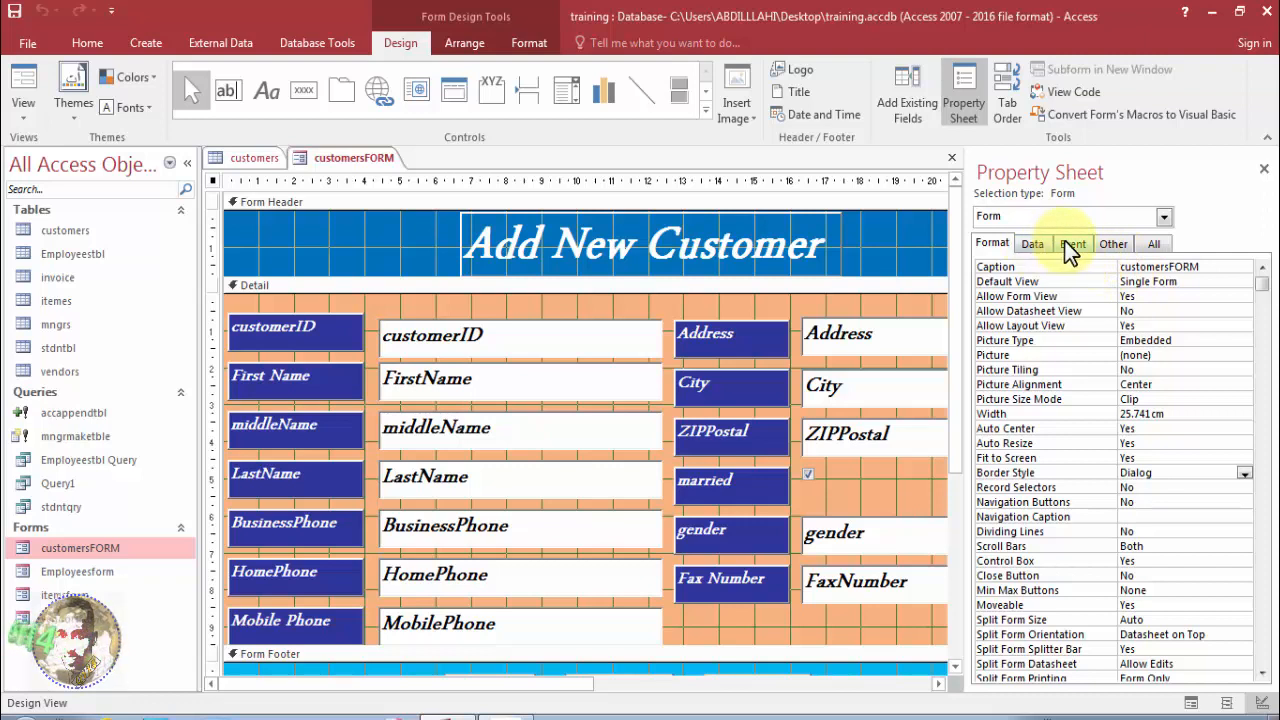
{"action": "left_click", "coordinate": [1068, 244]}
{"action": "left_click", "coordinate": [1205, 281]}
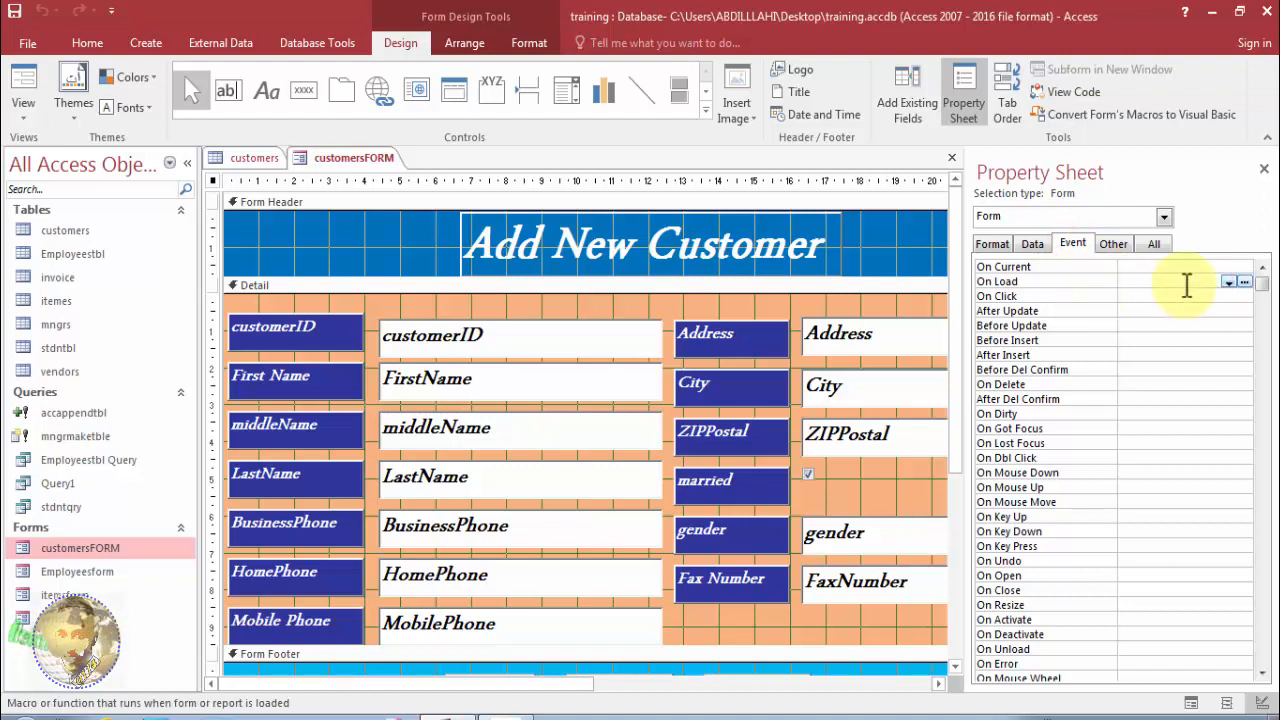
{"action": "left_click", "coordinate": [1245, 282]}
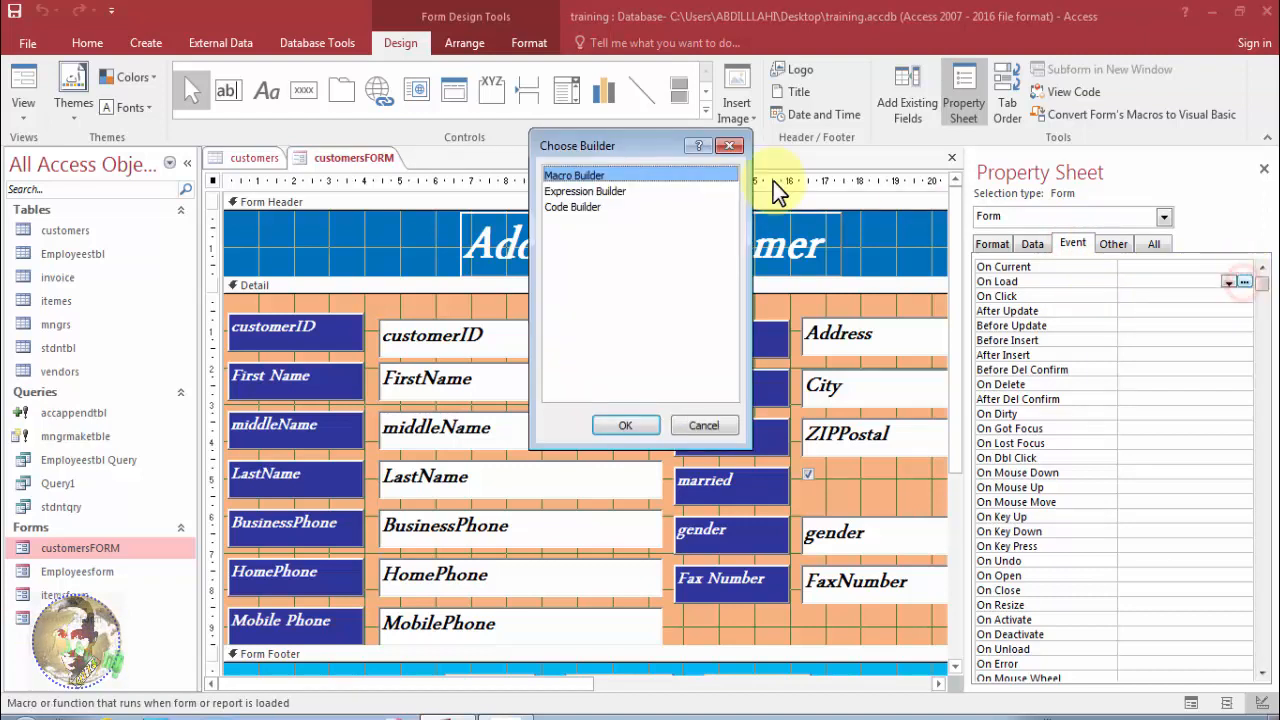
{"action": "left_click_drag", "start_coordinate": [585, 154], "coordinate": [539, 201]}
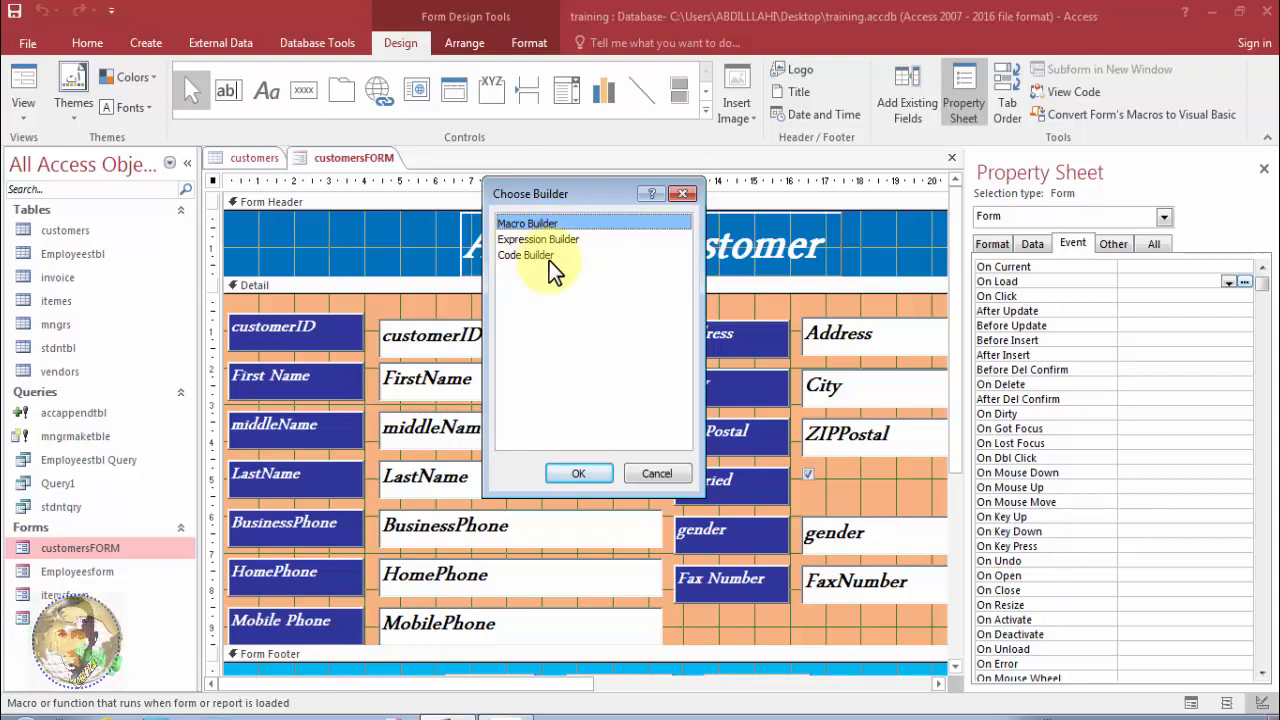
{"action": "left_click", "coordinate": [579, 474]}
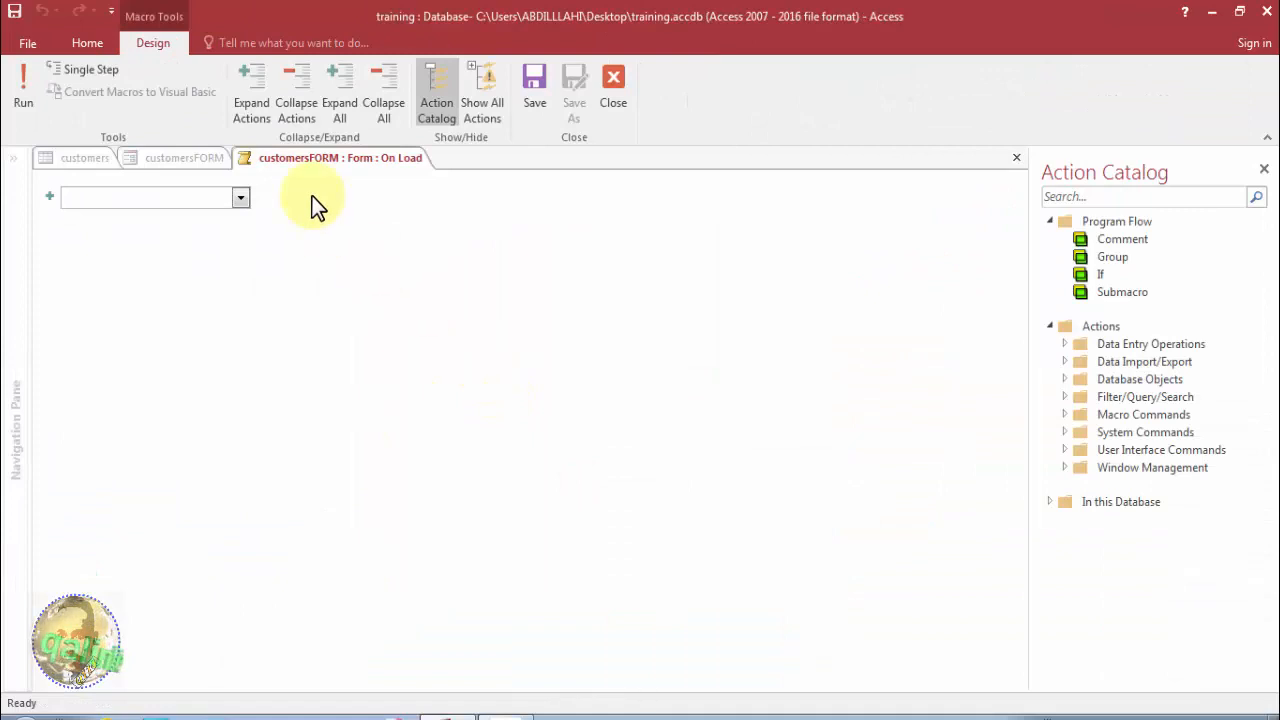
Add a GoToRecord action with Object Type Form, Object Name customersFORM and Record New.
{"action": "left_click", "coordinate": [220, 200]}
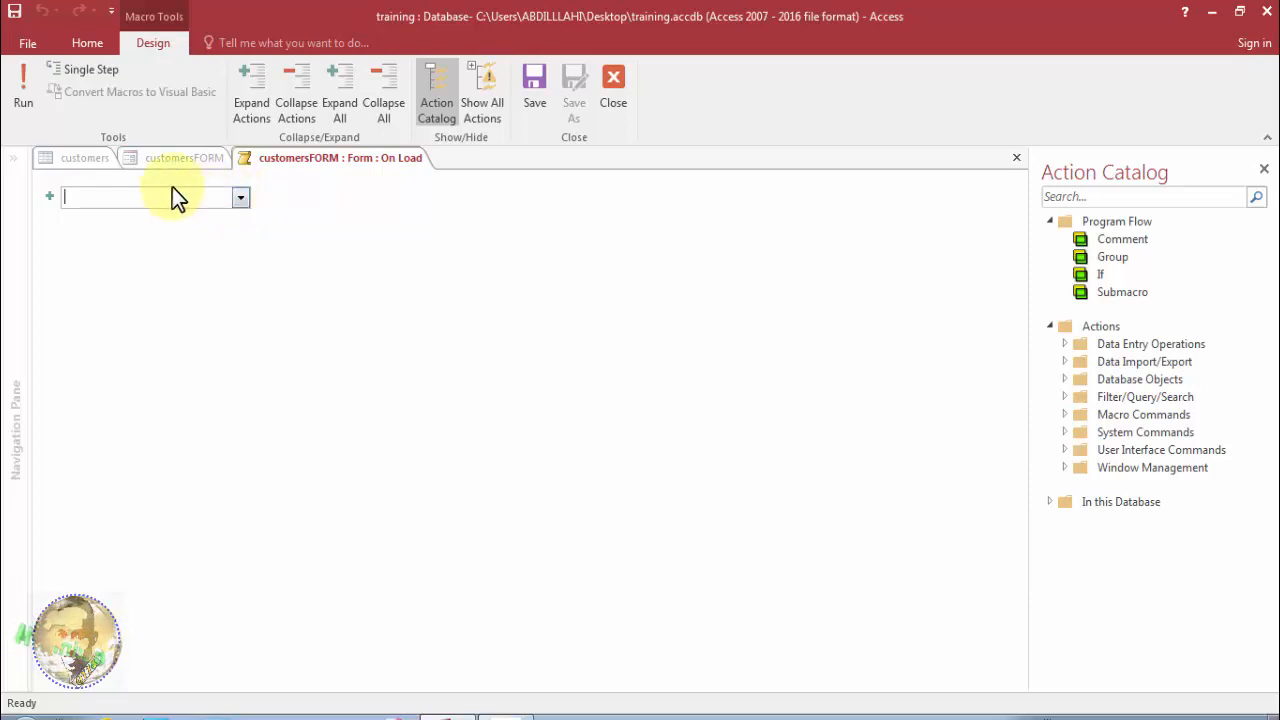
{"action": "type", "text": "Go"}
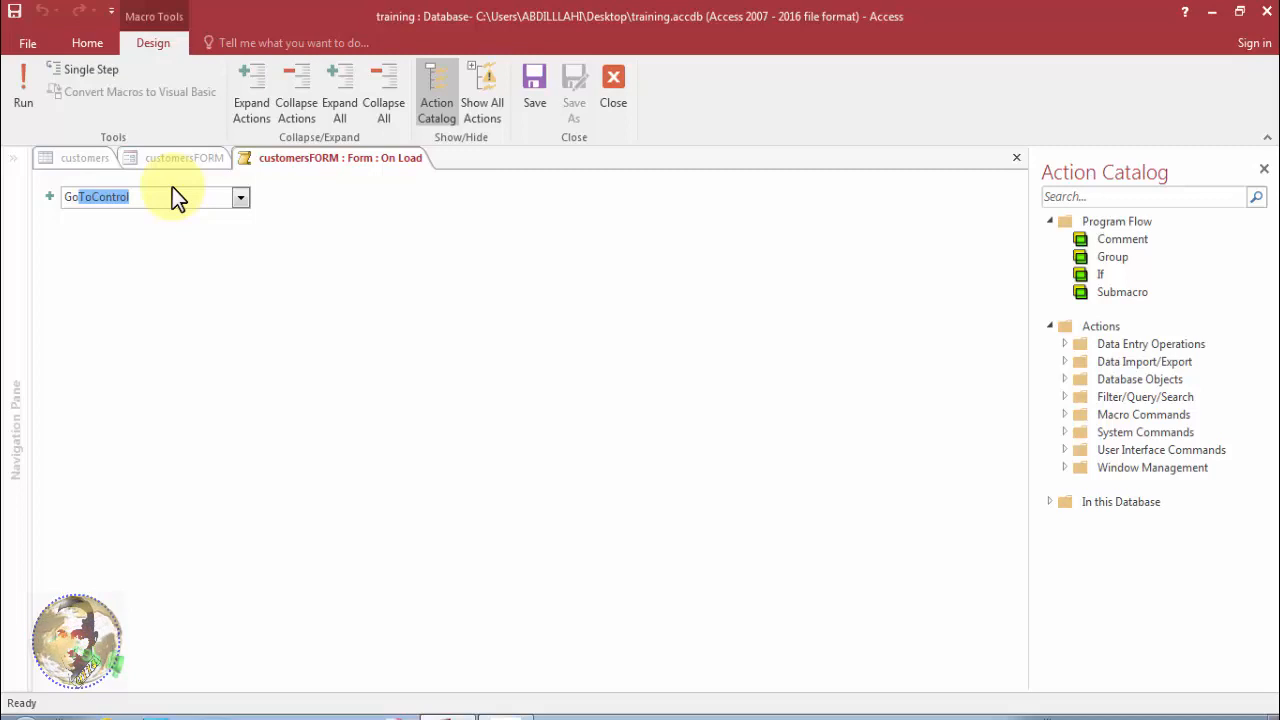
{"action": "type", "text": "ToRecord"}
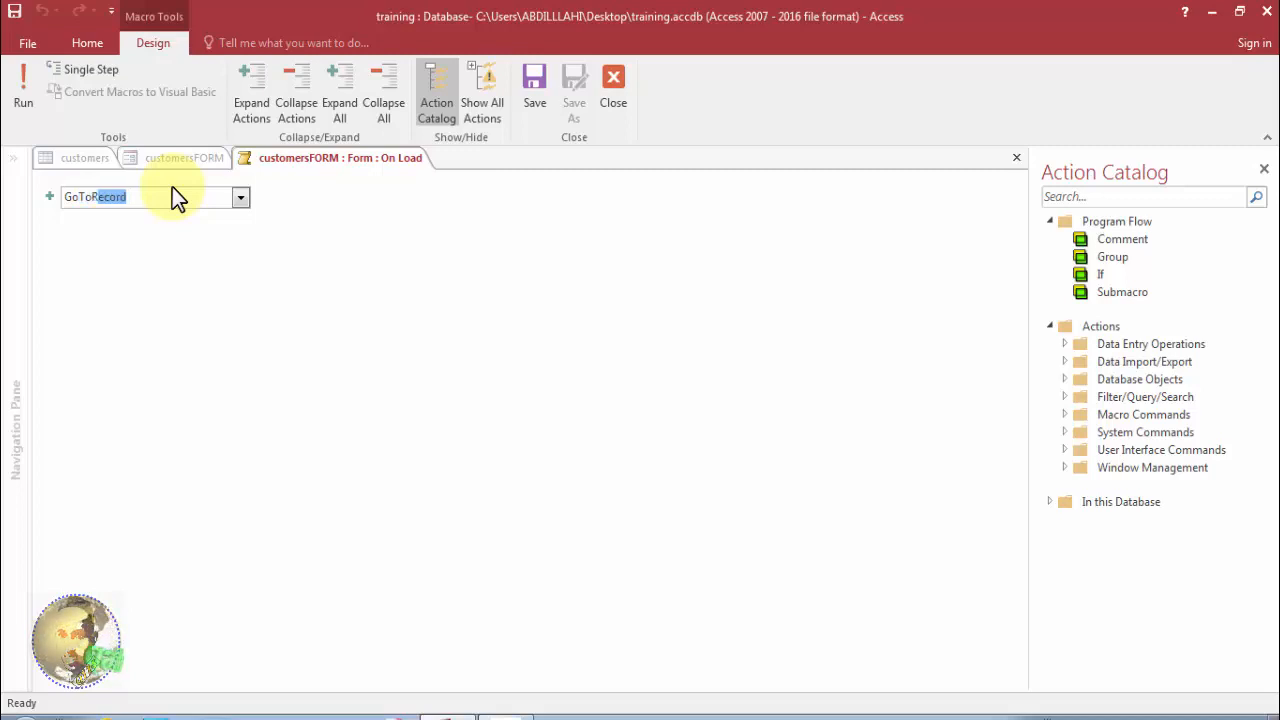
{"action": "left_click", "coordinate": [222, 226]}
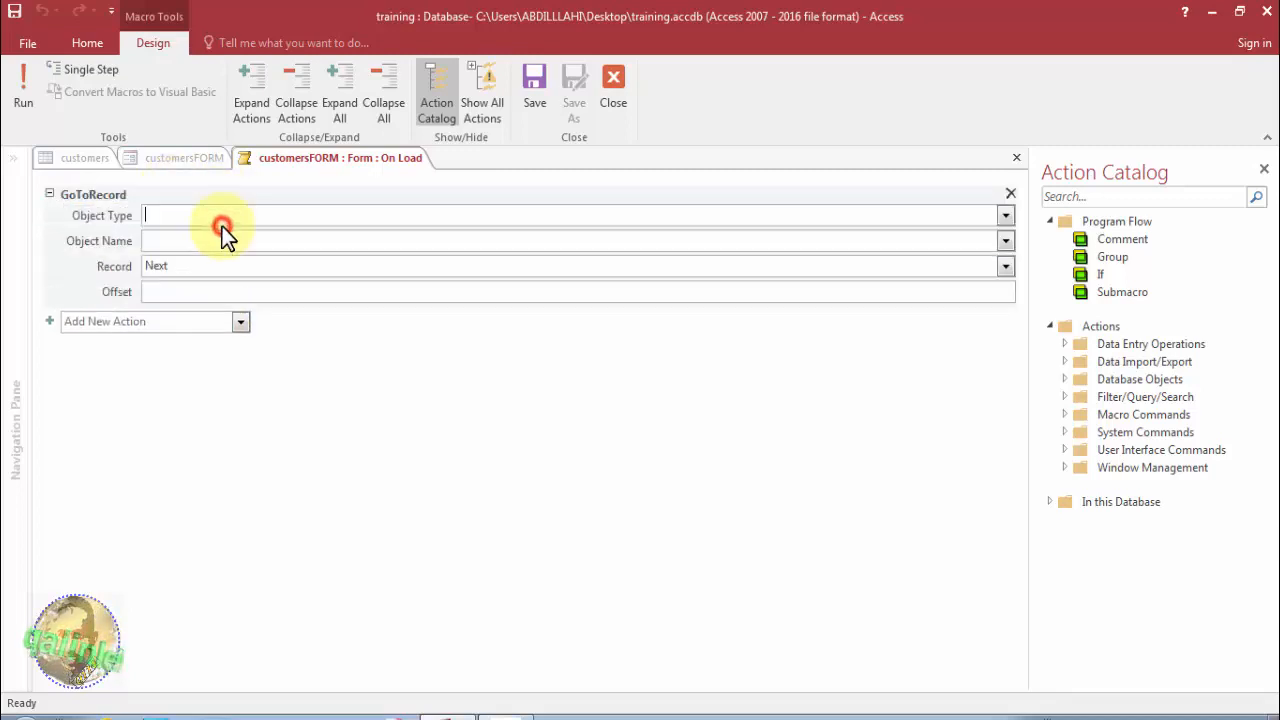
{"action": "left_click", "coordinate": [1003, 217]}
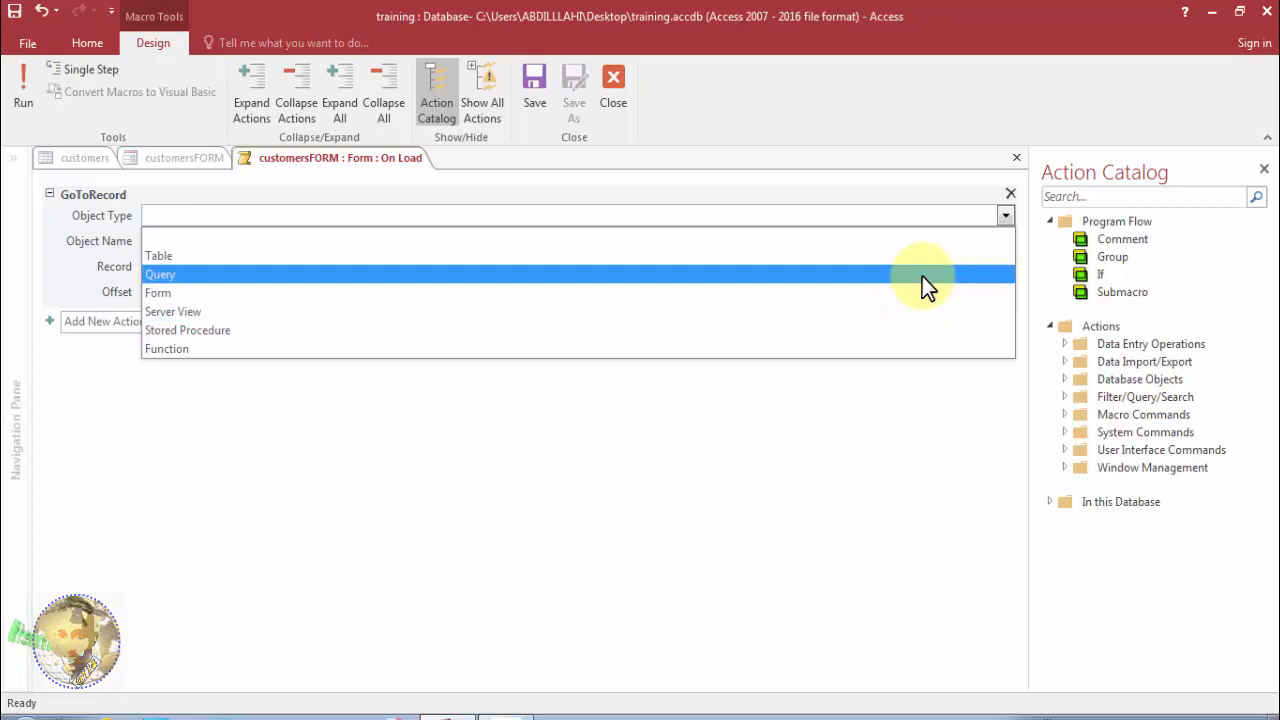
{"action": "left_click", "coordinate": [919, 291]}
{"action": "left_click", "coordinate": [1003, 243]}
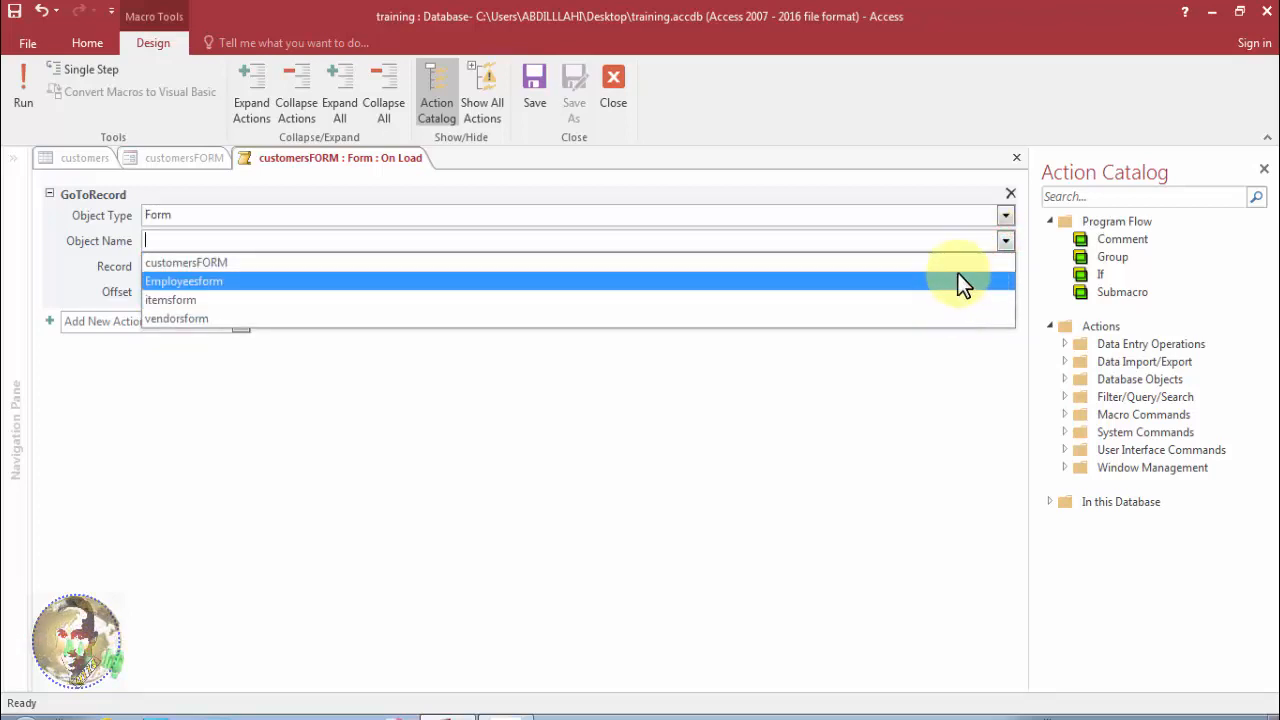
{"action": "left_click", "coordinate": [957, 266]}
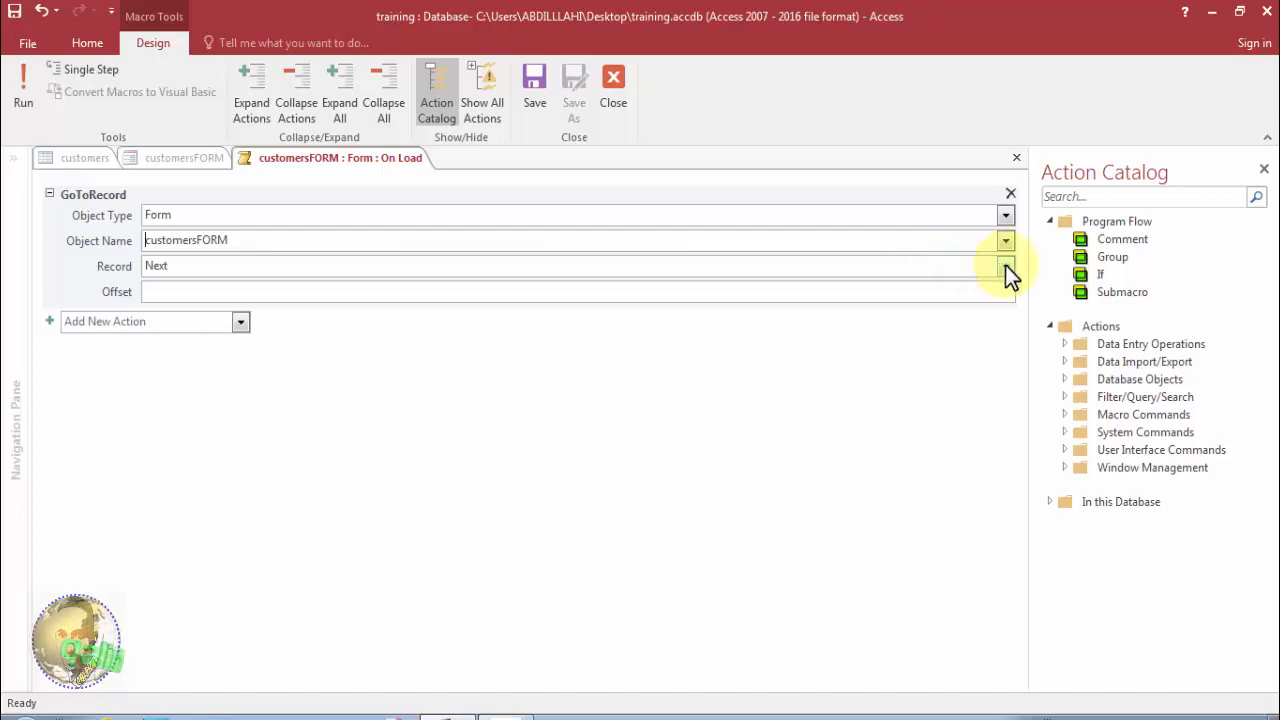
{"action": "left_click", "coordinate": [1005, 265]}
{"action": "left_click", "coordinate": [942, 380]}
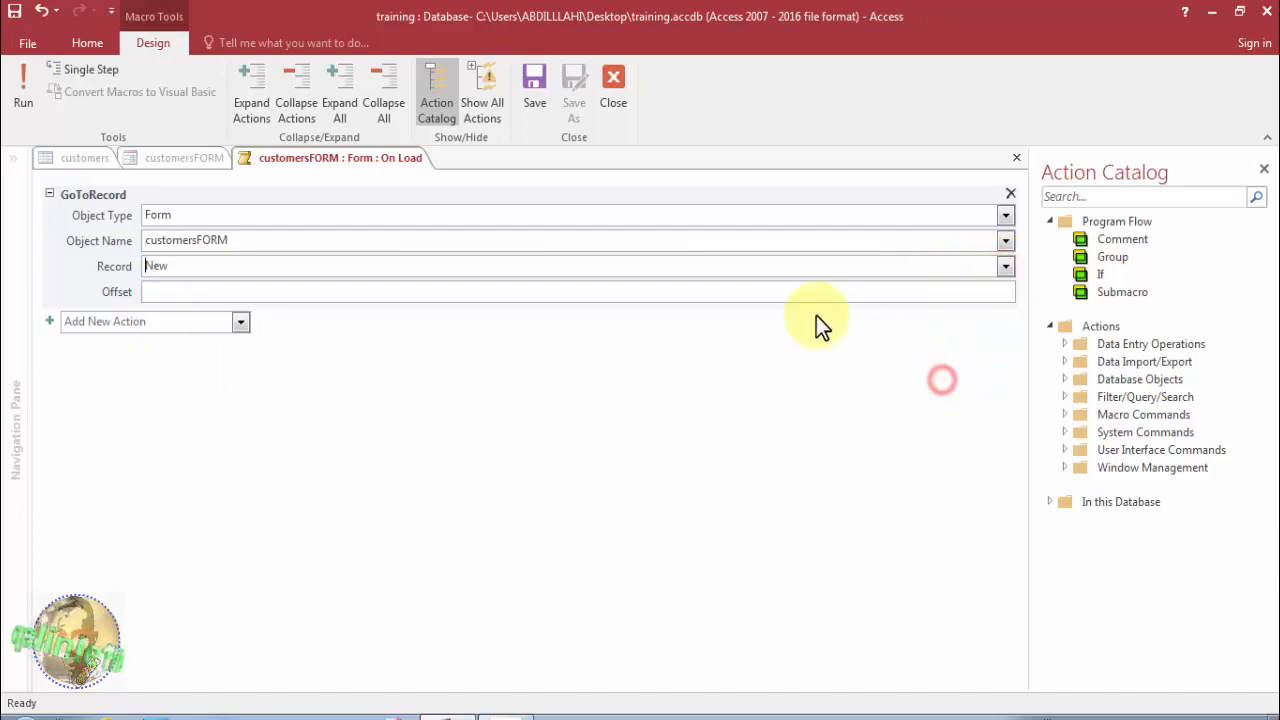
Close the macro editor to return to the form design.
{"action": "left_click", "coordinate": [797, 291]}
{"action": "left_click", "coordinate": [566, 88]}
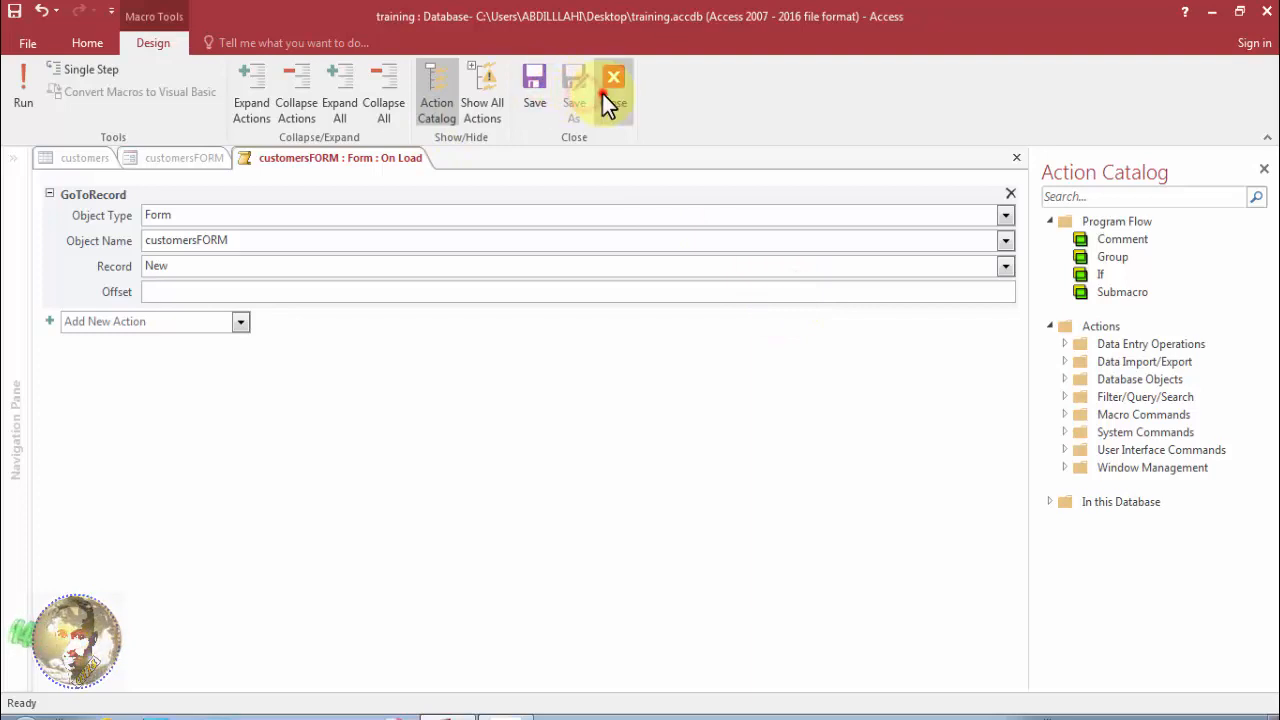
{"action": "left_click", "coordinate": [602, 93]}
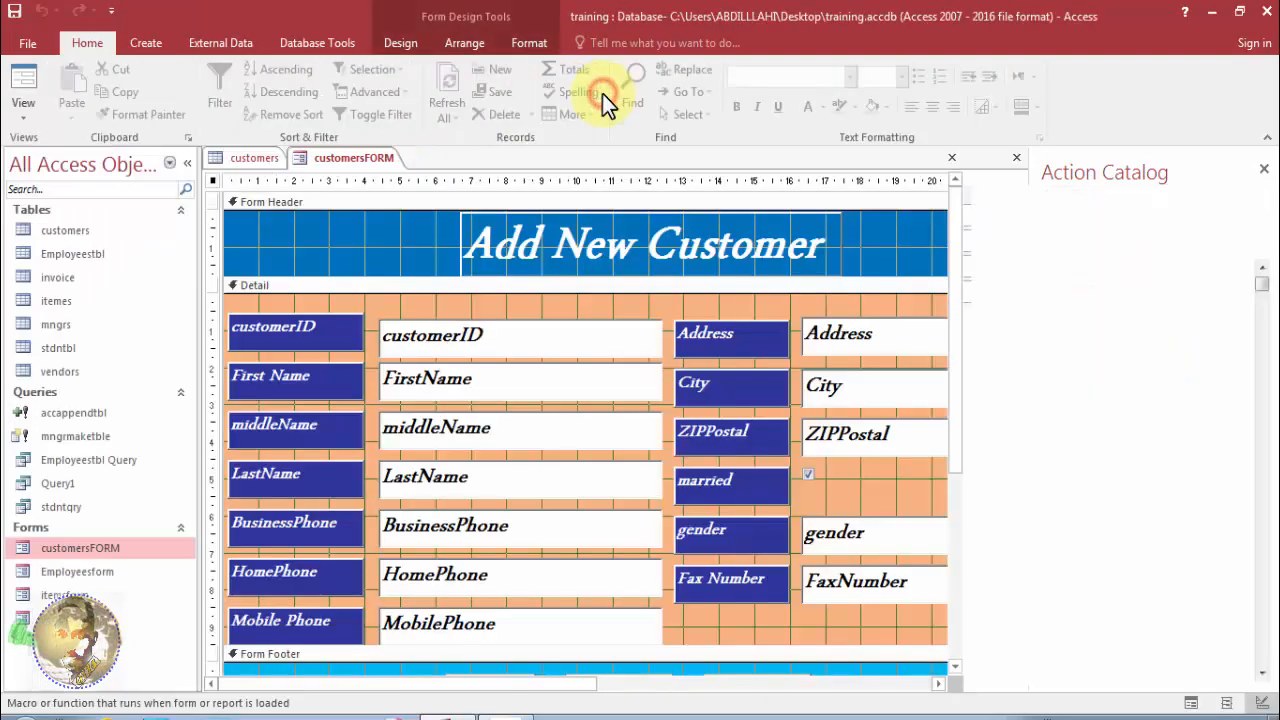
View the form in Form View, then close it and save the design changes.
{"action": "right_click", "coordinate": [330, 156]}
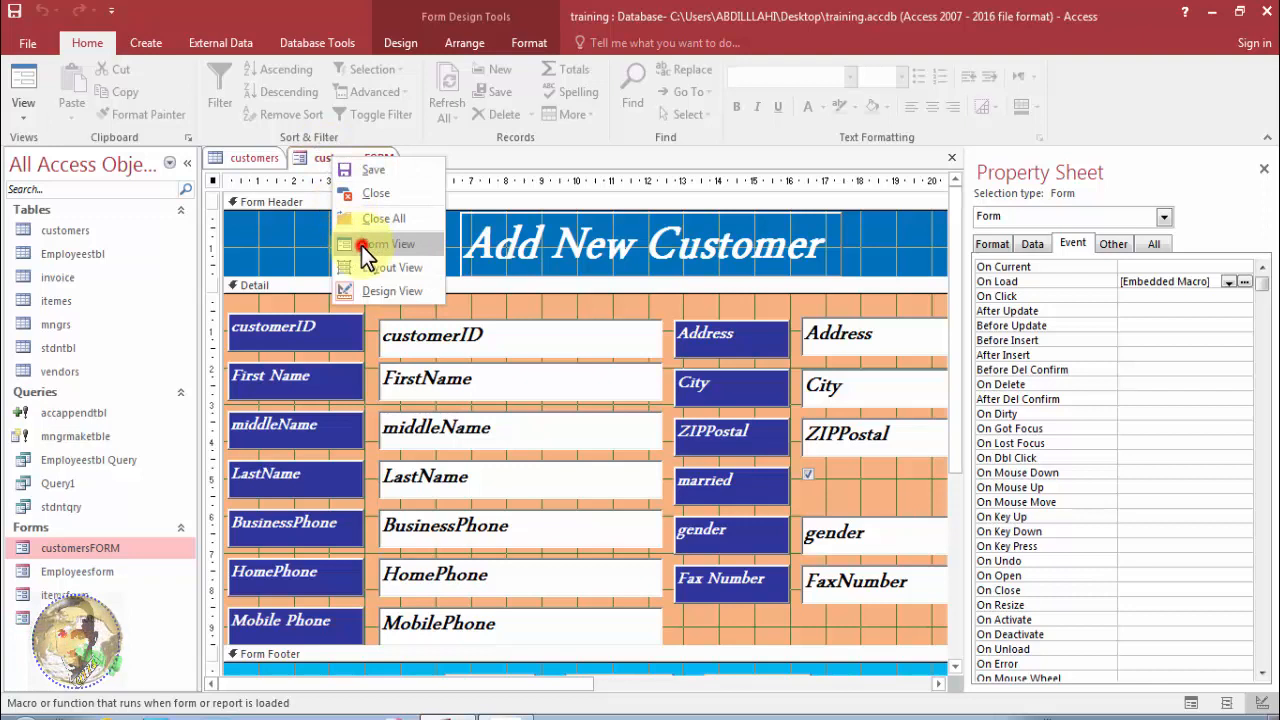
{"action": "left_click", "coordinate": [361, 245]}
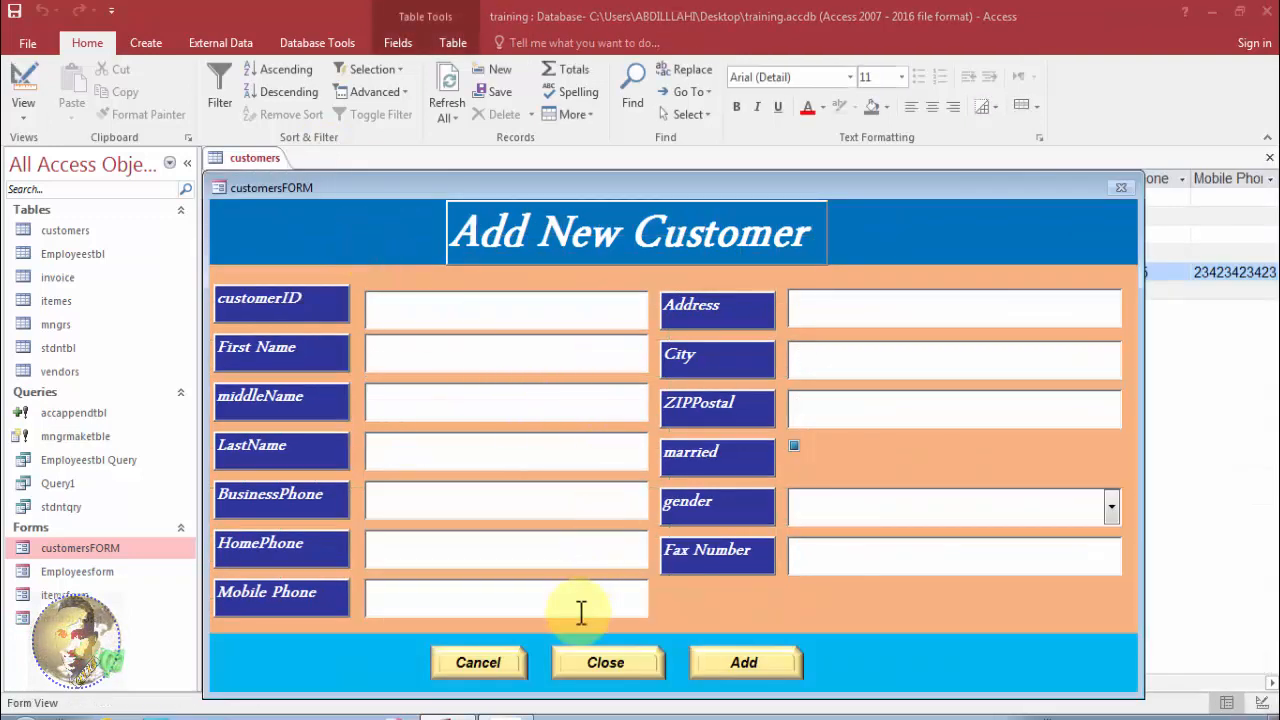
{"action": "left_click", "coordinate": [589, 660]}
{"action": "left_click", "coordinate": [562, 415]}
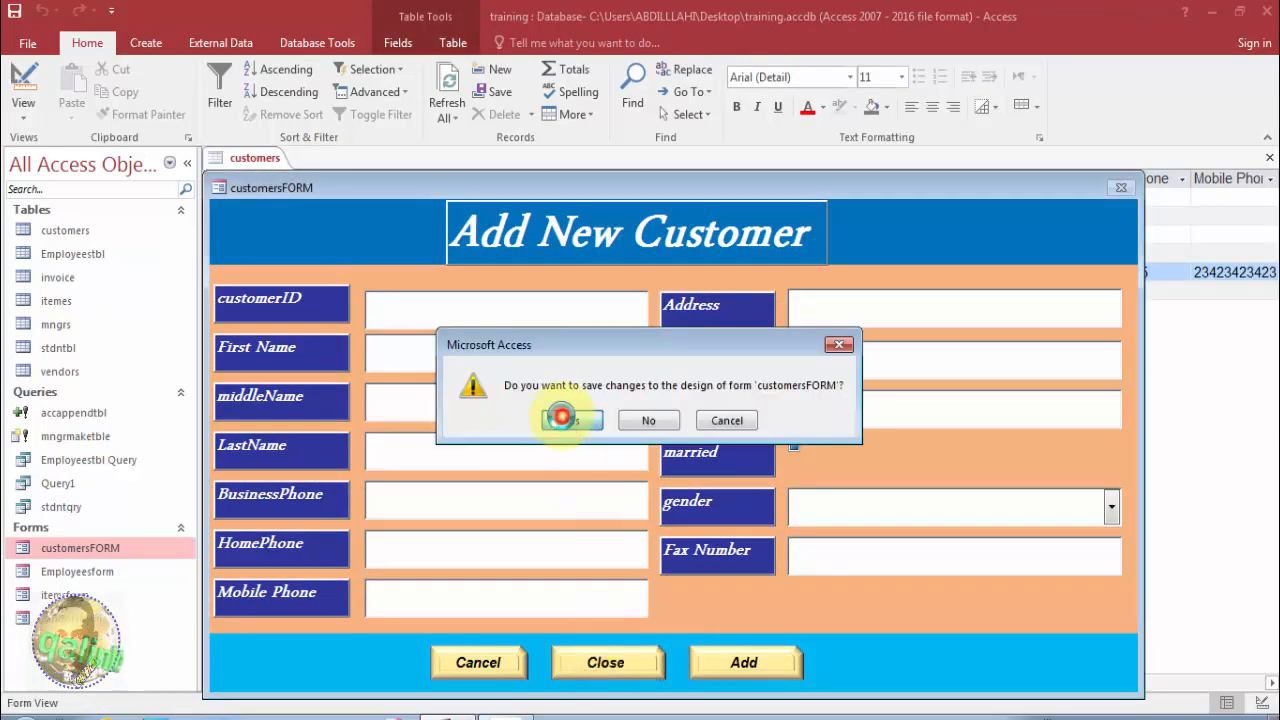
Close the customers table and reopen customersFORM to confirm it starts on a blank record.
{"action": "right_click", "coordinate": [257, 160]}
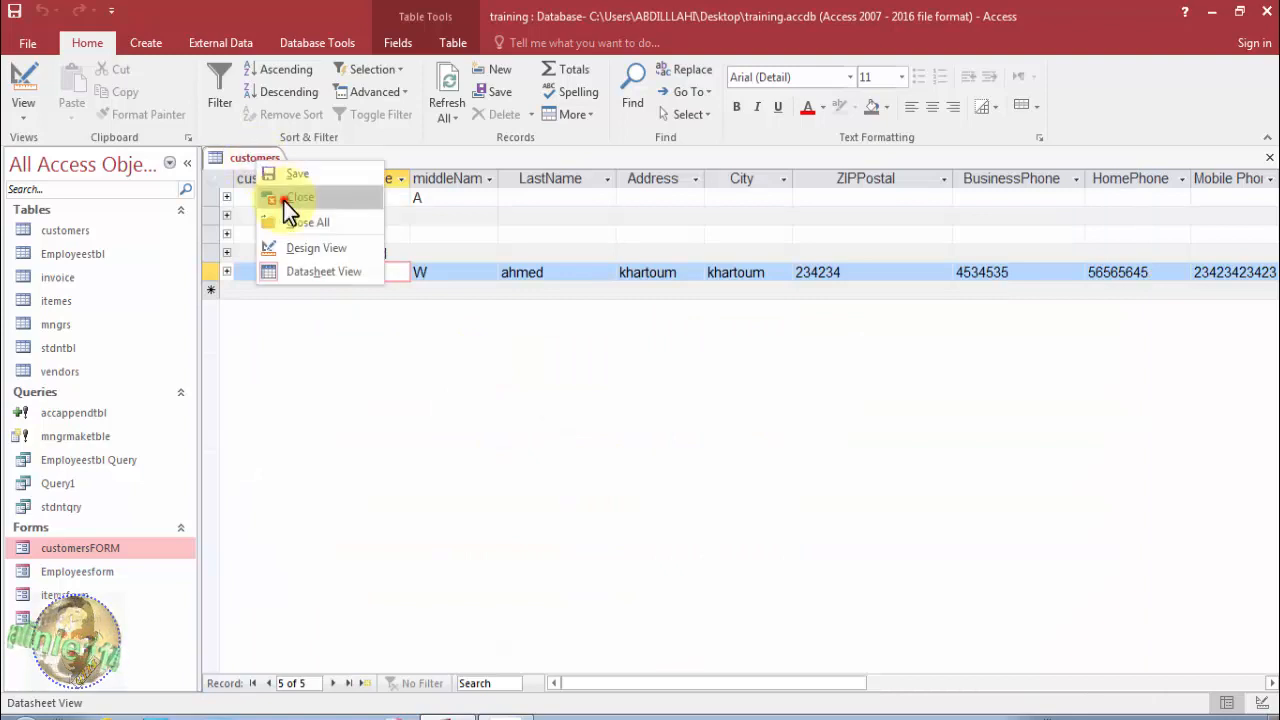
{"action": "left_click", "coordinate": [283, 200]}
{"action": "double_click", "coordinate": [141, 546]}
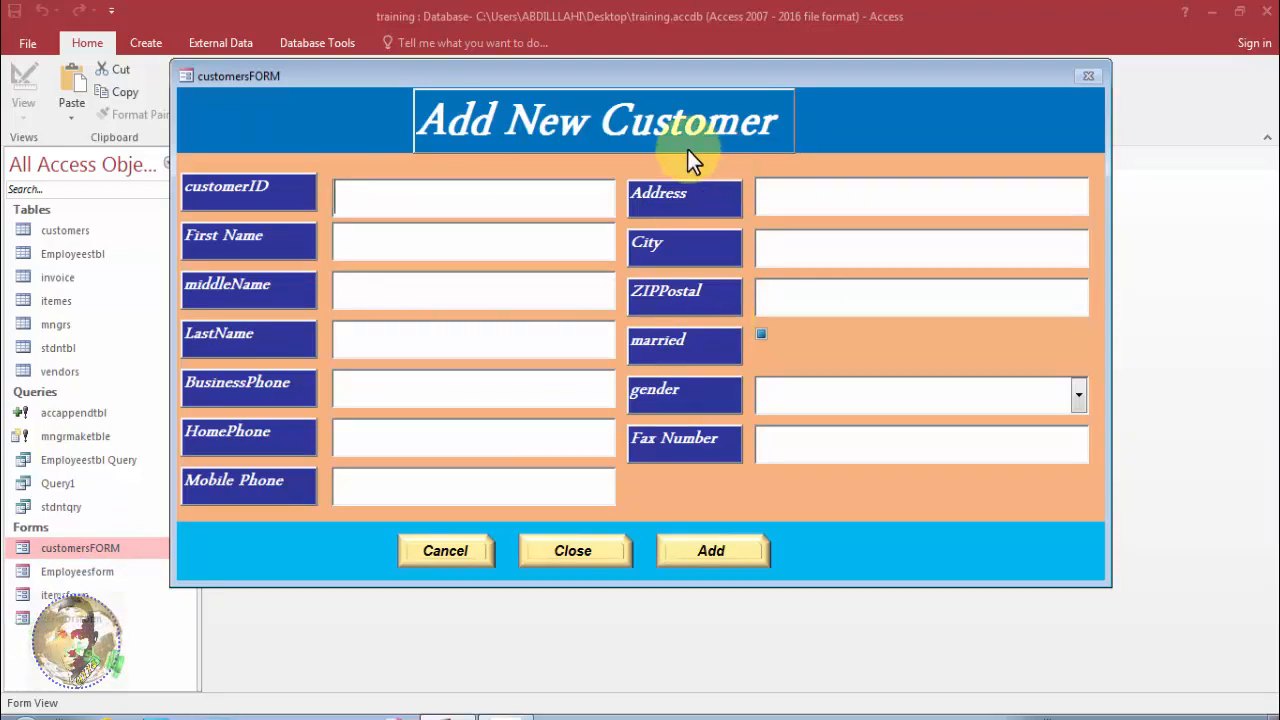
{"action": "left_click_drag", "start_coordinate": [619, 84], "coordinate": [615, 186]}
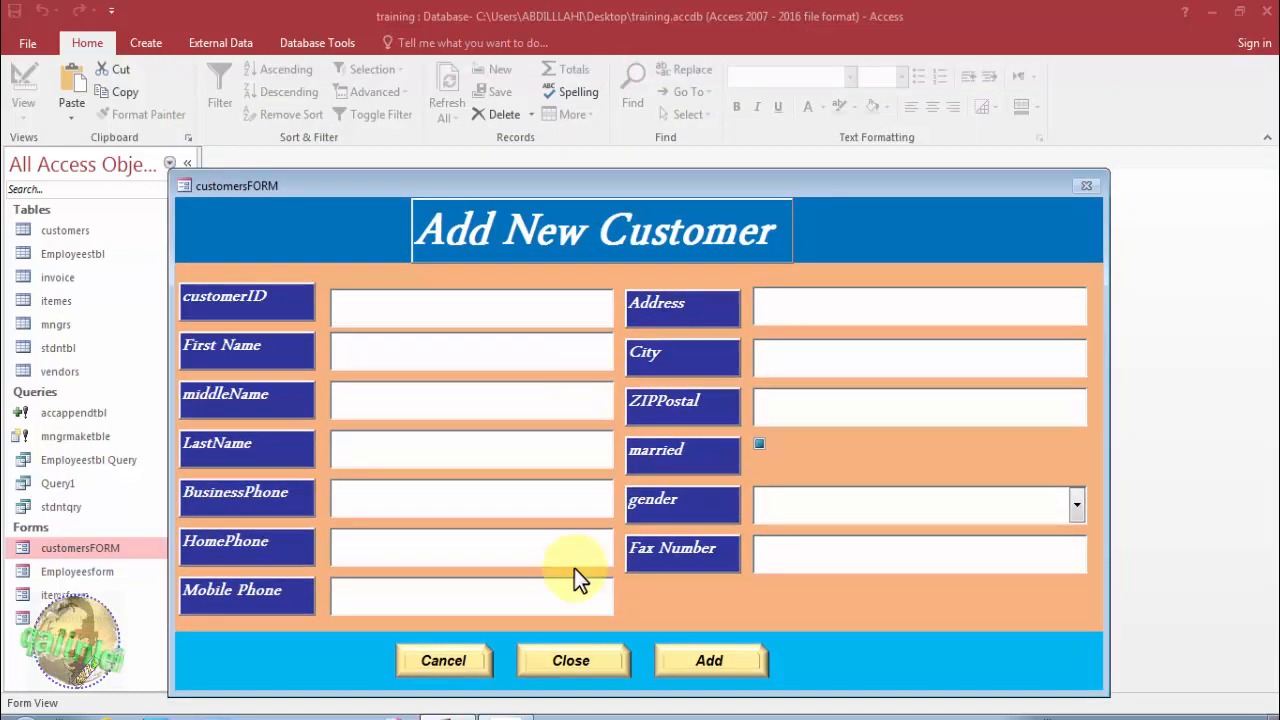